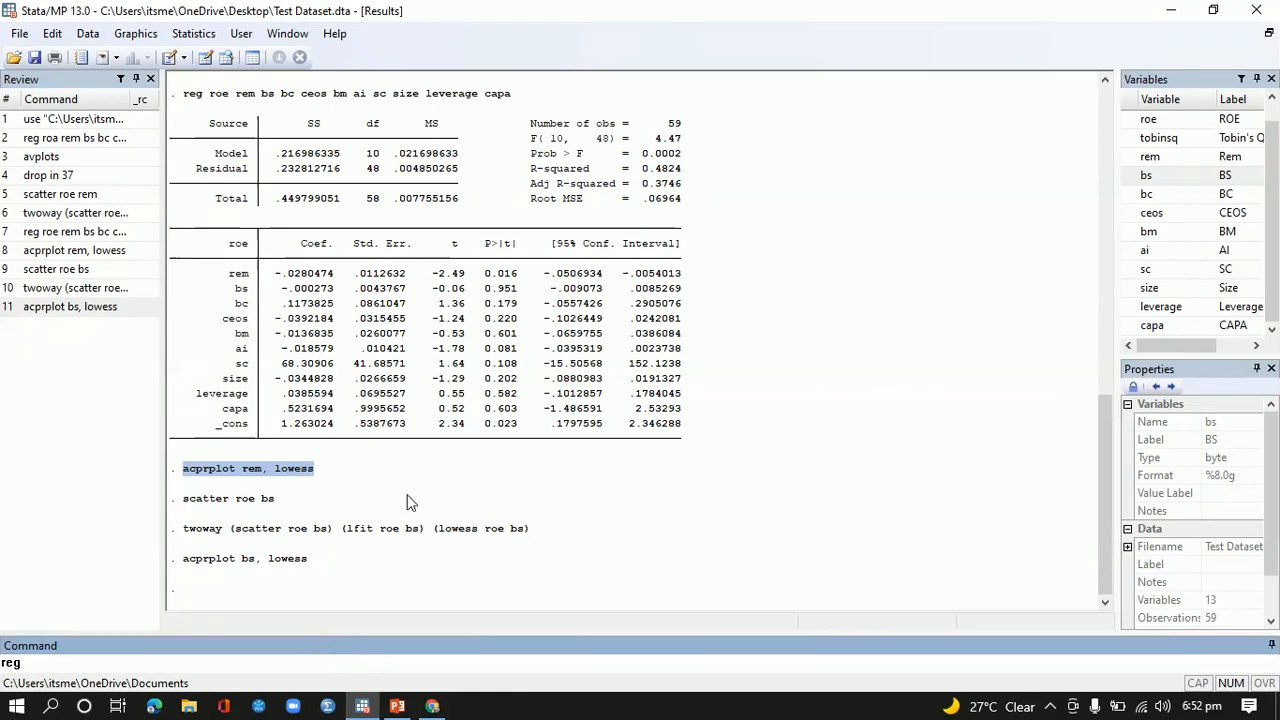
Rerun the earlier regression of roe on rem, bs, bc, ceos, bm, ai, sc, size, leverage and capa.
drag(515, 100, 190, 100)
key(ctrl+c)
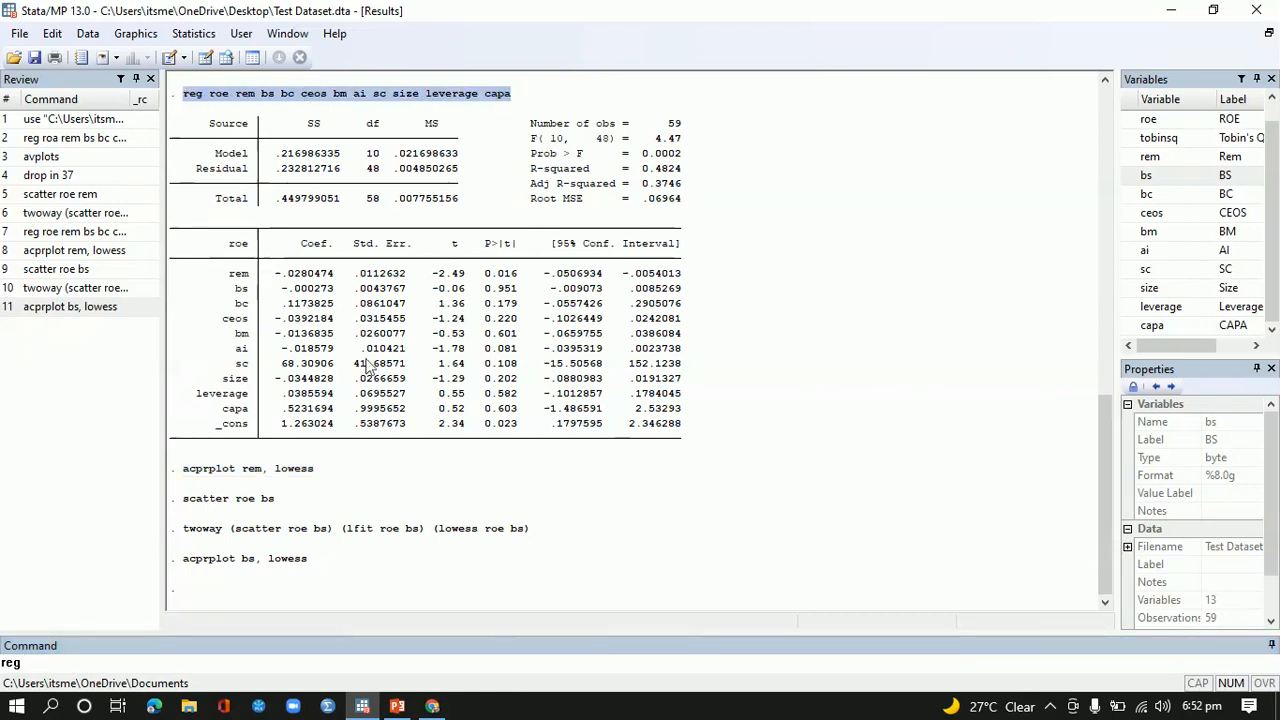
drag(34, 661, 5, 662)
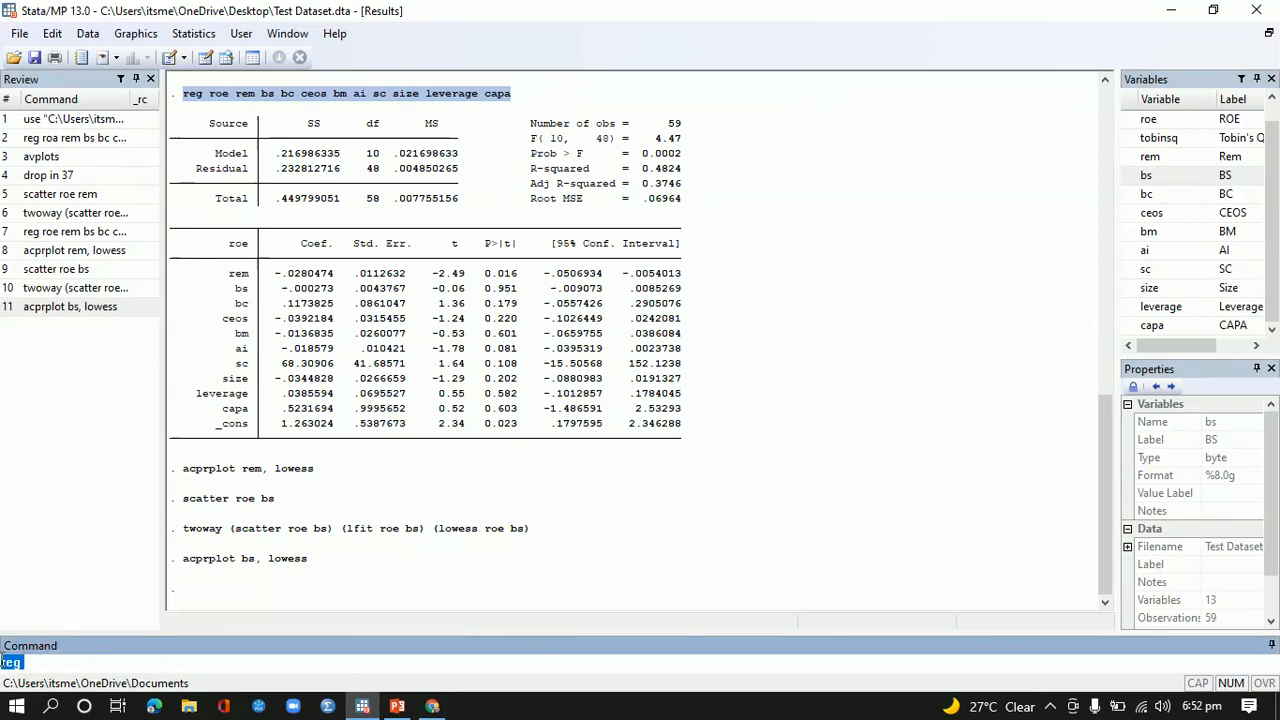
key(ctrl+v)
key(Return)
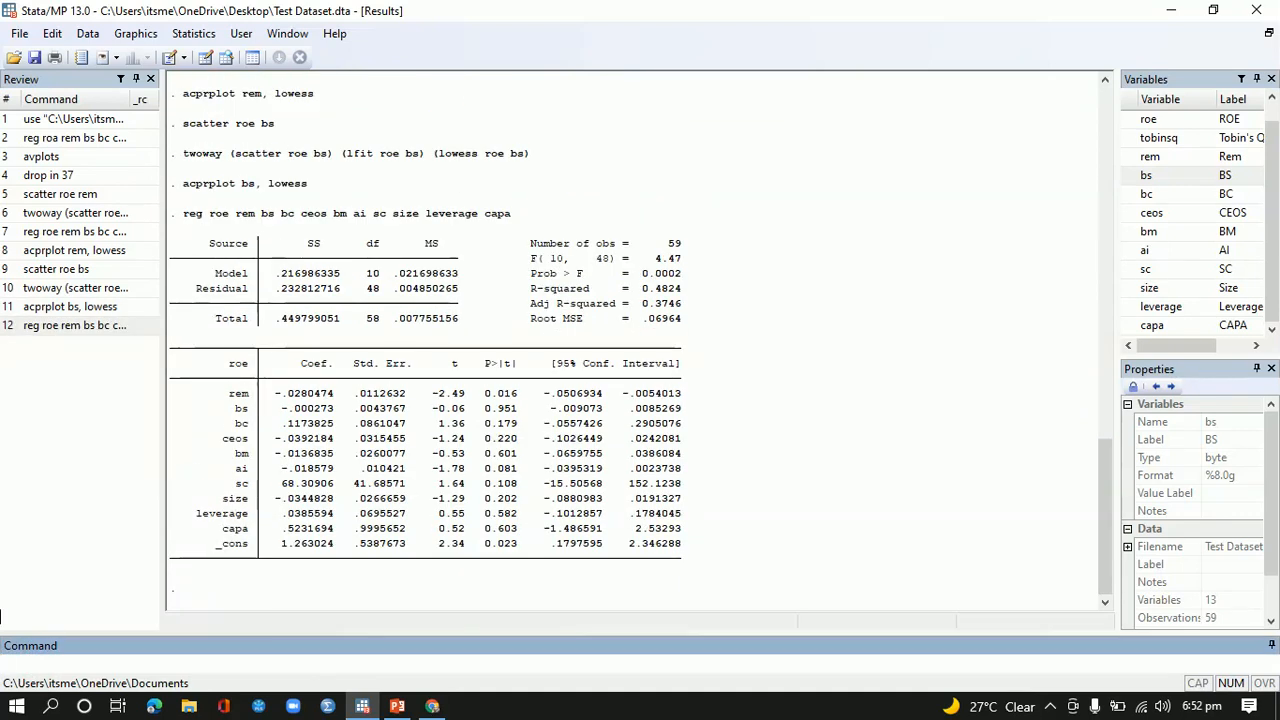
Following the residual approach on the PowerPoint slide, generate the regression residuals in Stata with predict e, resid.
click(398, 706)
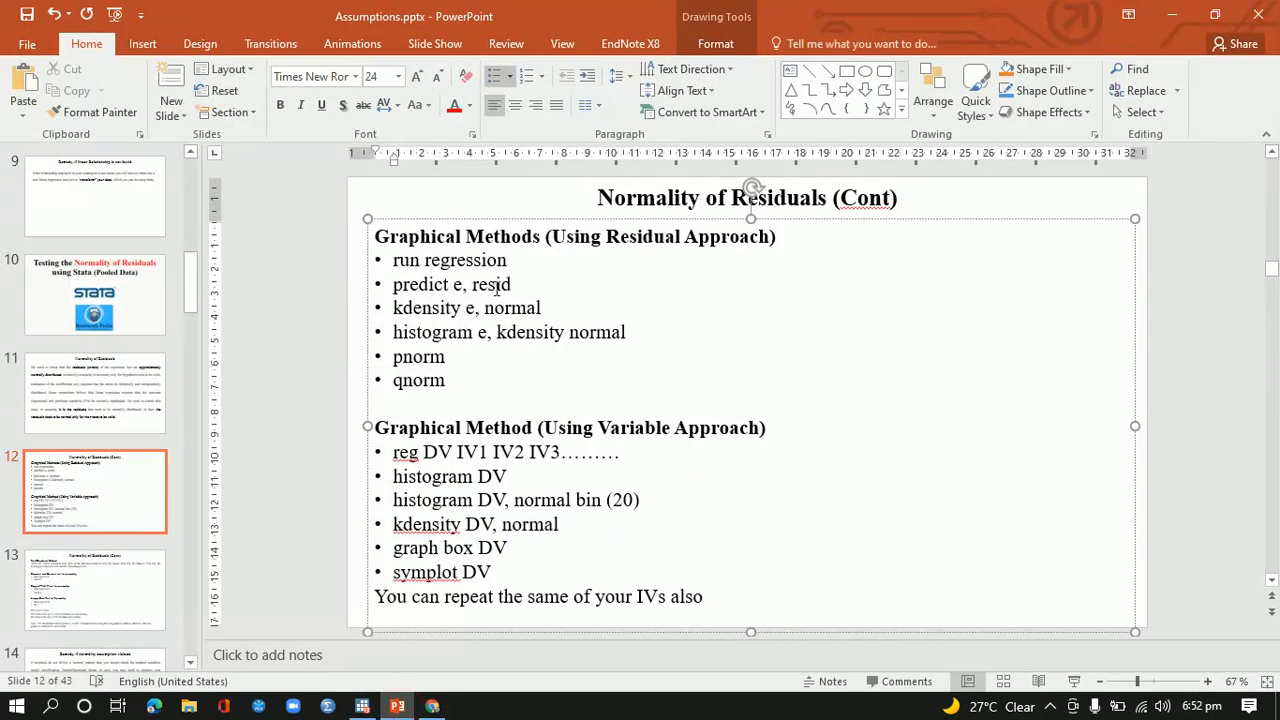
click(362, 706)
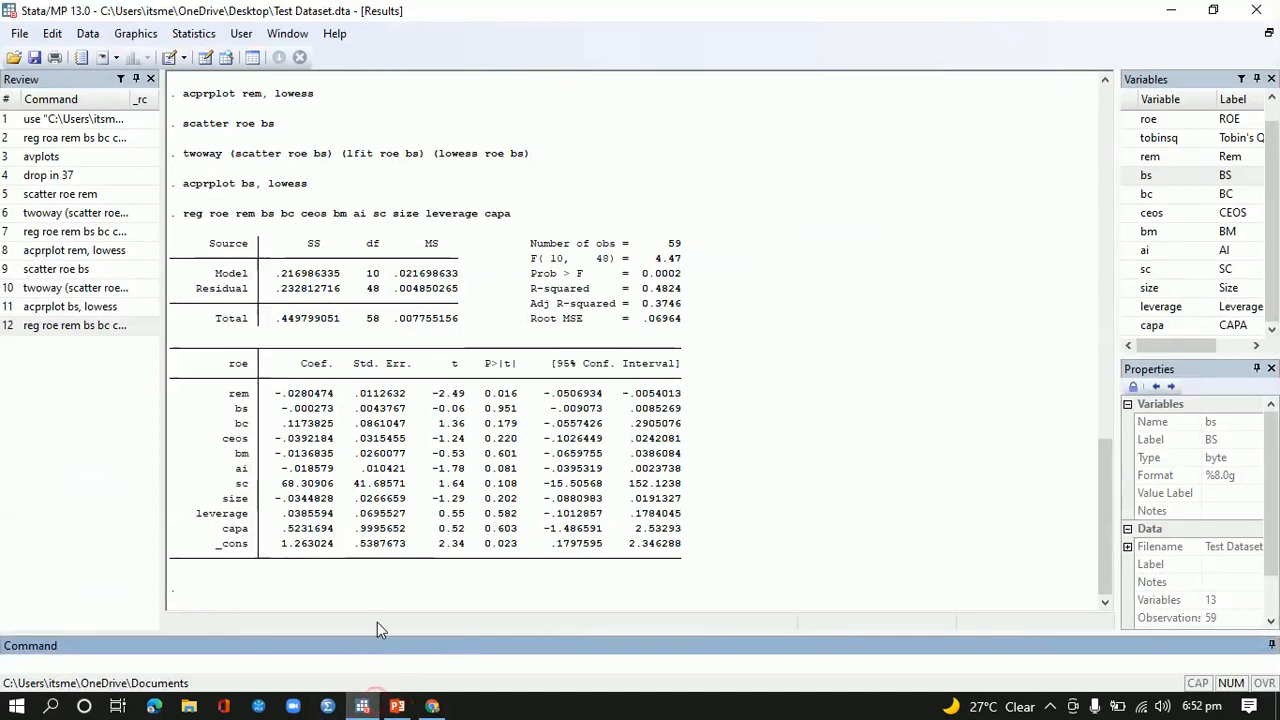
click(365, 661)
text(predict)
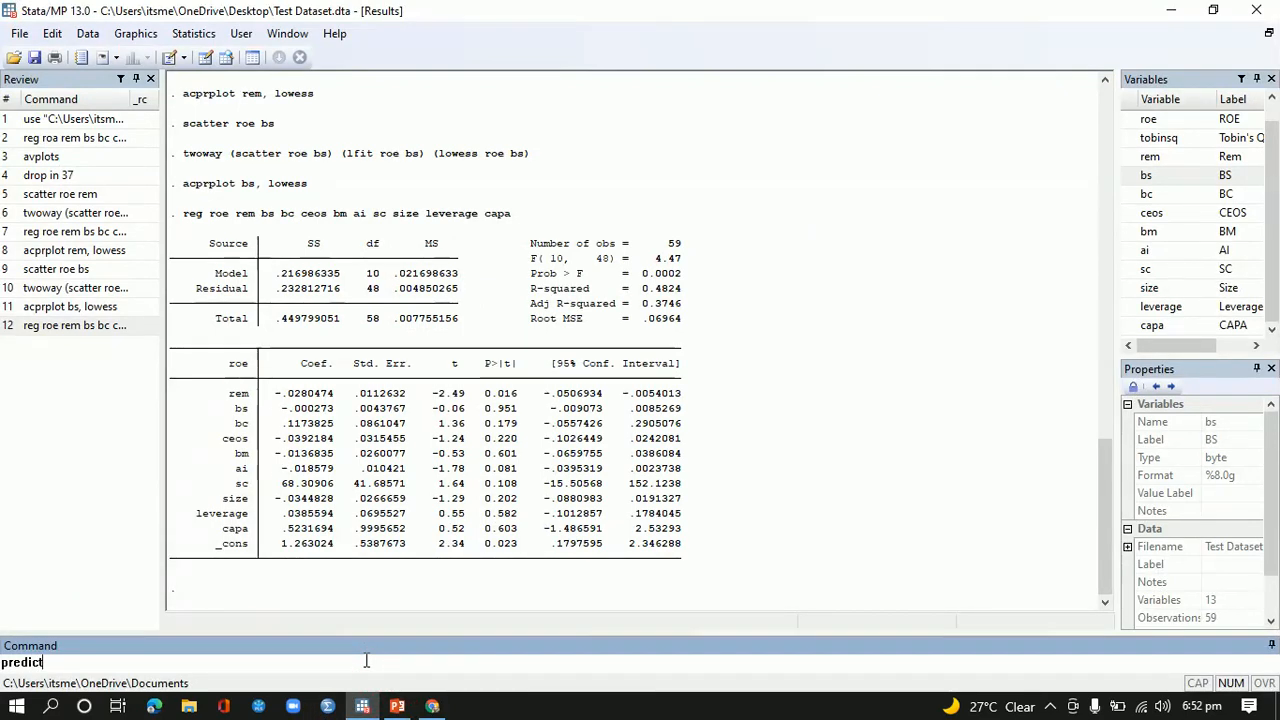
text( e, resid)
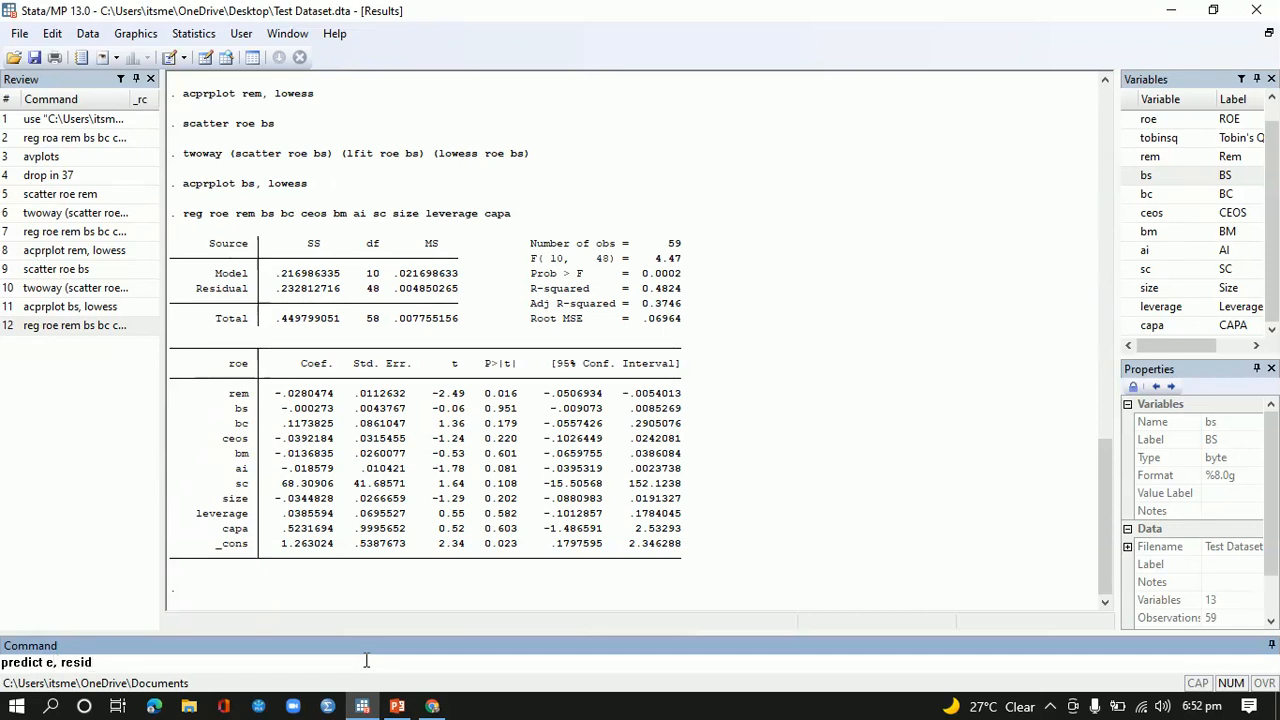
key(Return)
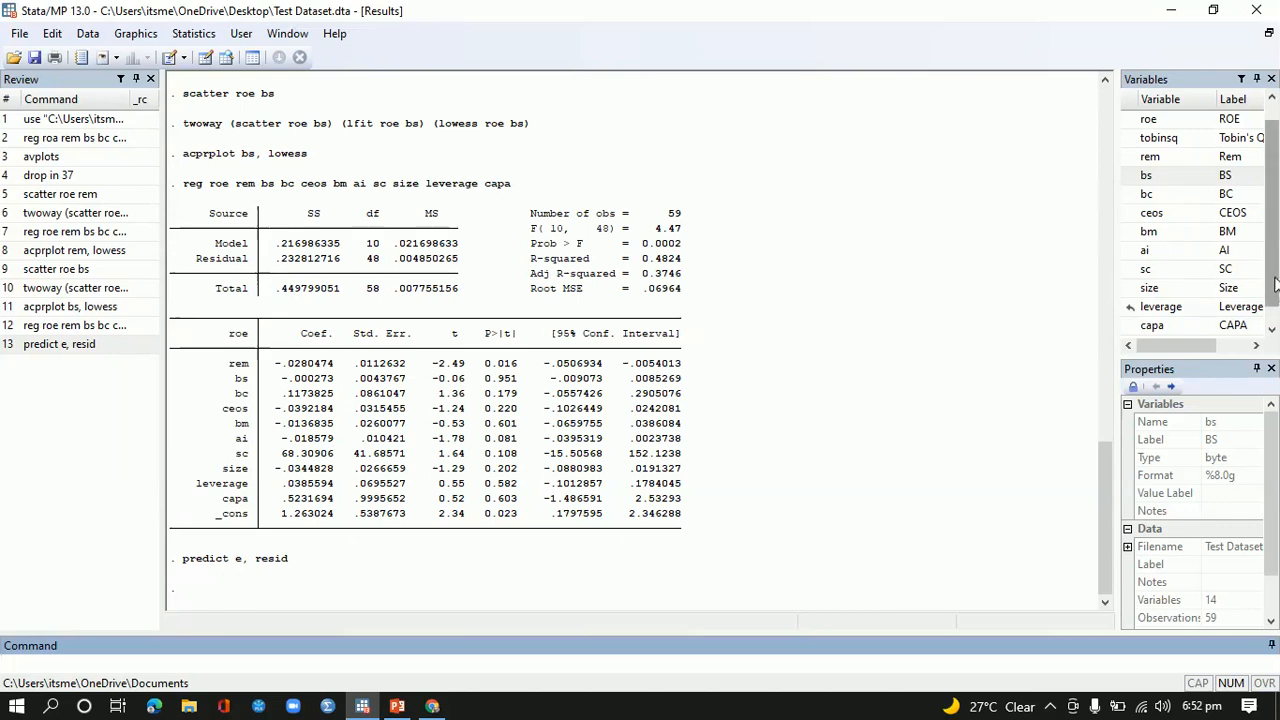
Locate the variable e in the variable list and examine its column of residuals in the Data Editor.
scroll(1195, 331, down, 1)
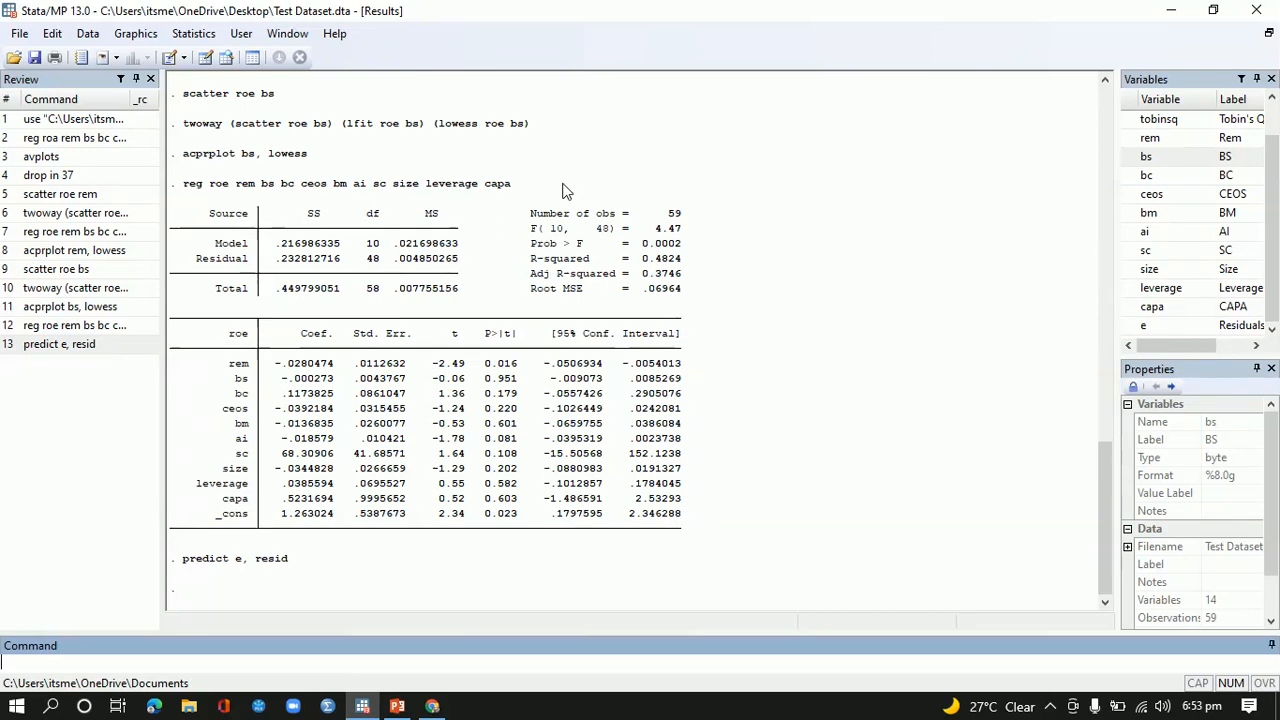
click(204, 60)
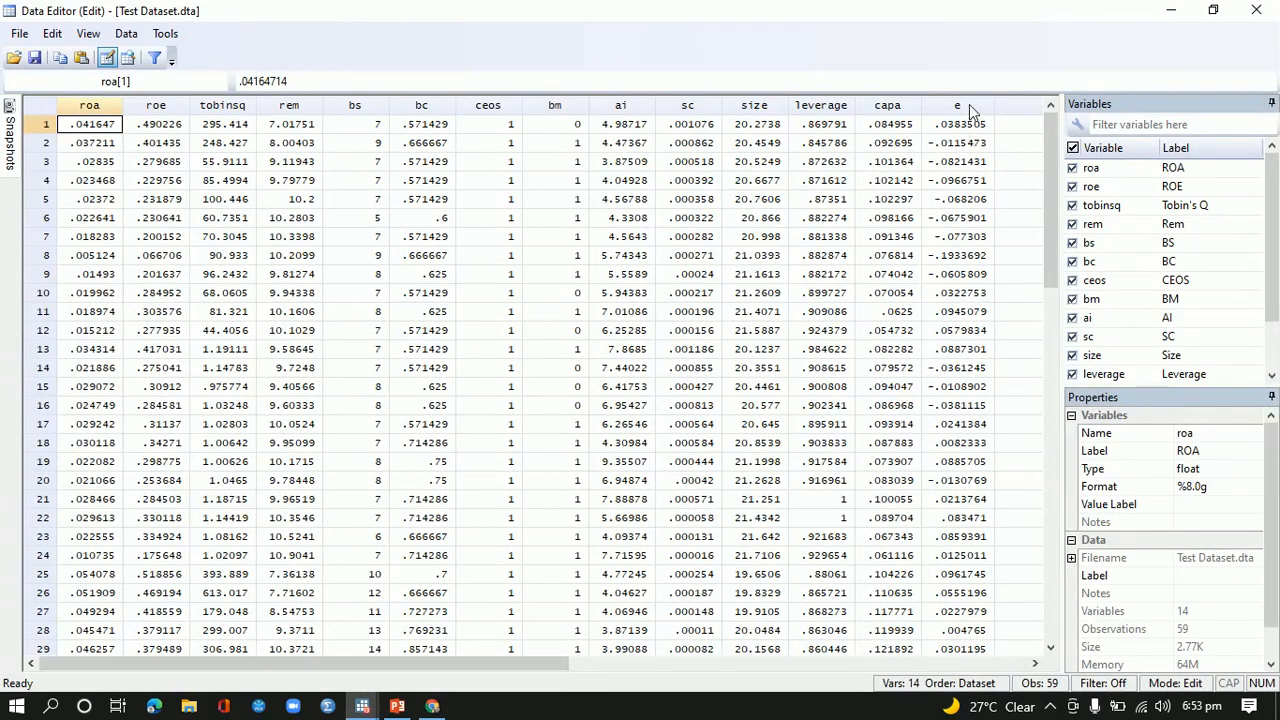
click(962, 105)
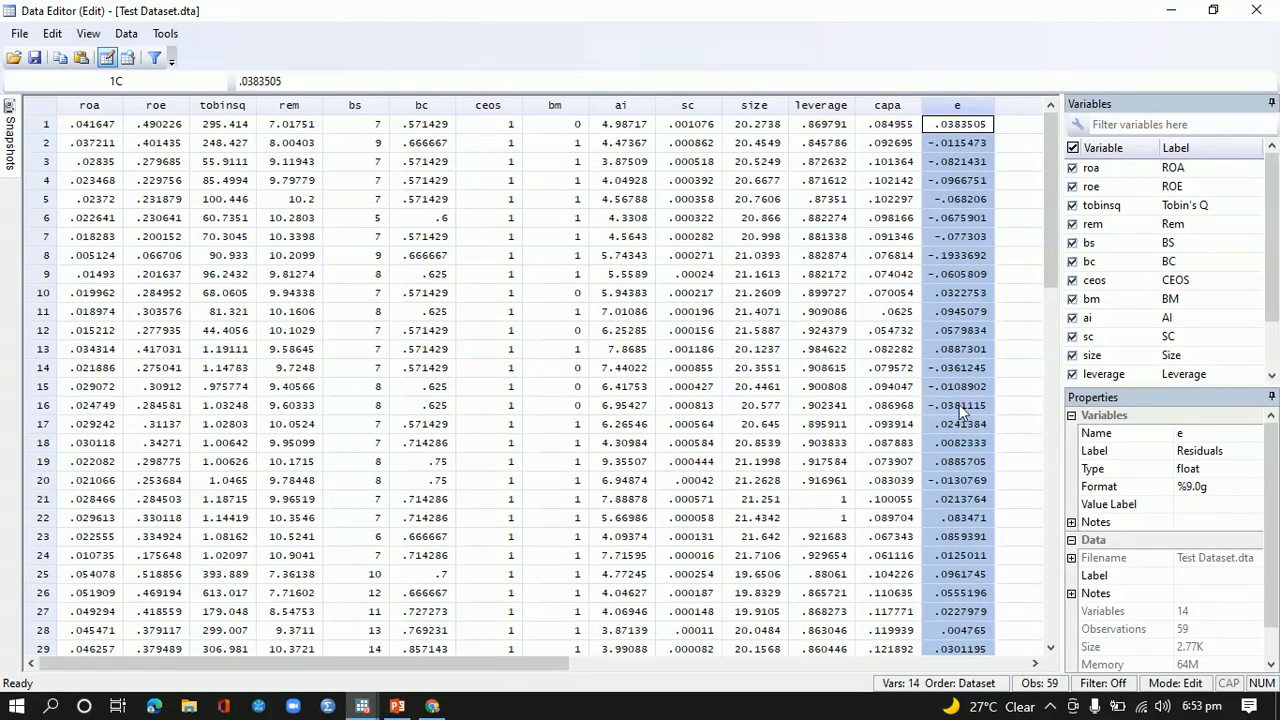
drag(1045, 235, 1077, 185)
Following the PowerPoint slide, run kdensity e, normal in Stata, view the density graph enlarged and close it.
mouse_move(395, 708)
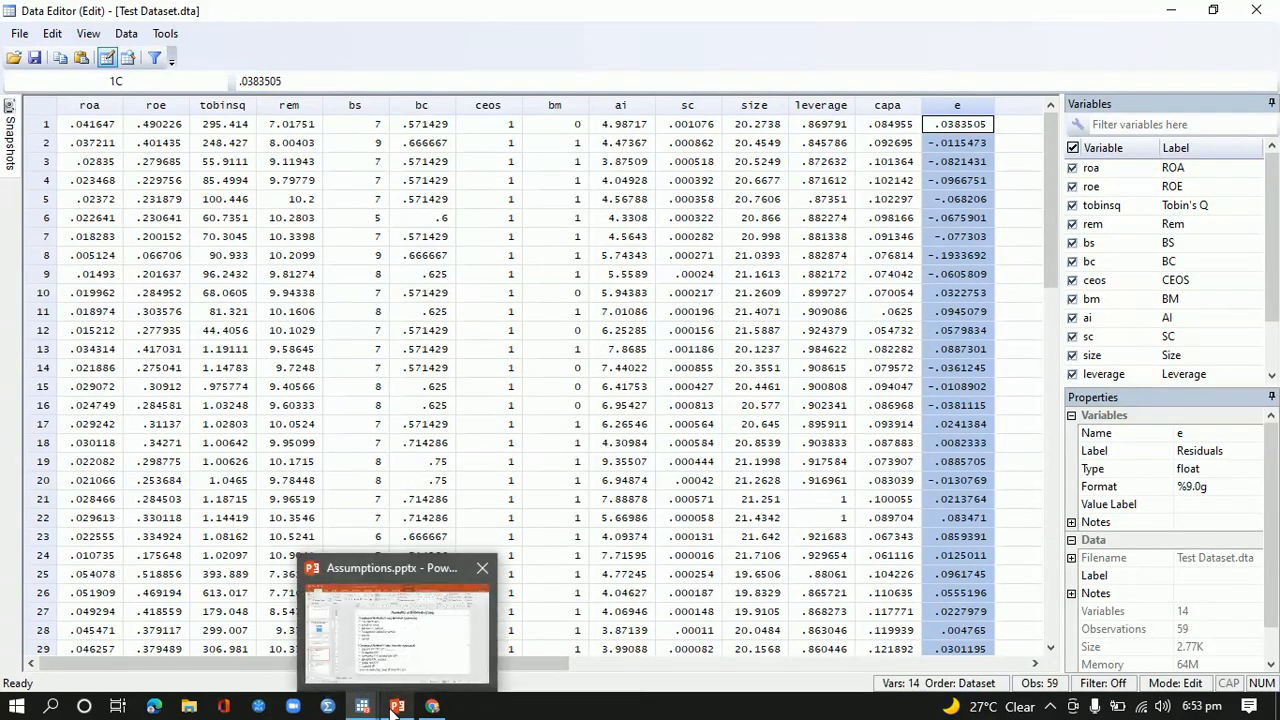
click(390, 645)
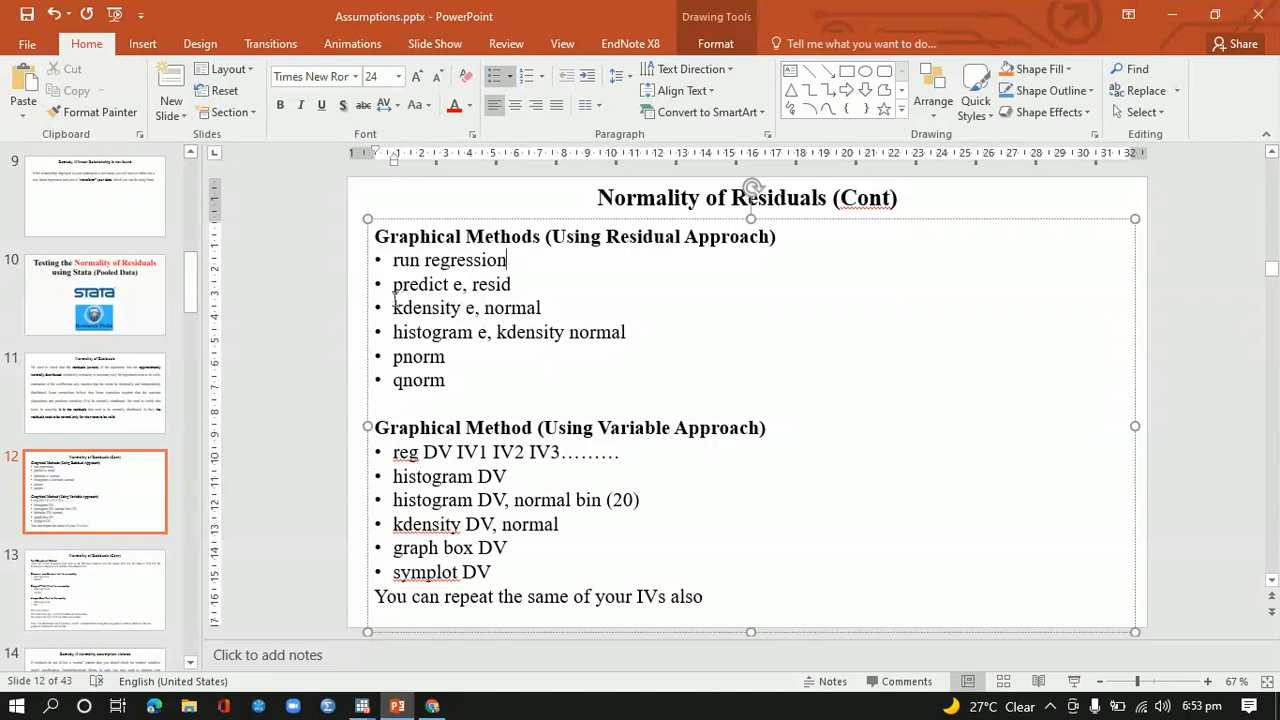
drag(392, 307, 543, 308)
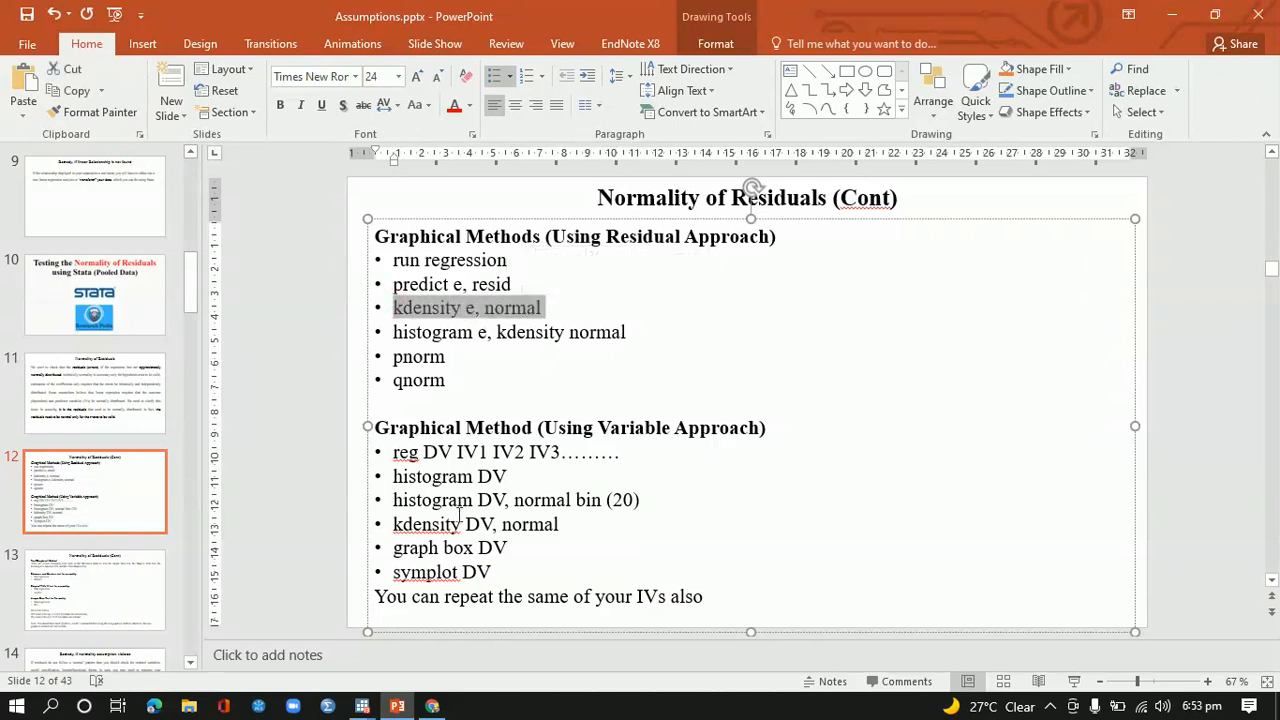
mouse_move(362, 706)
click(286, 651)
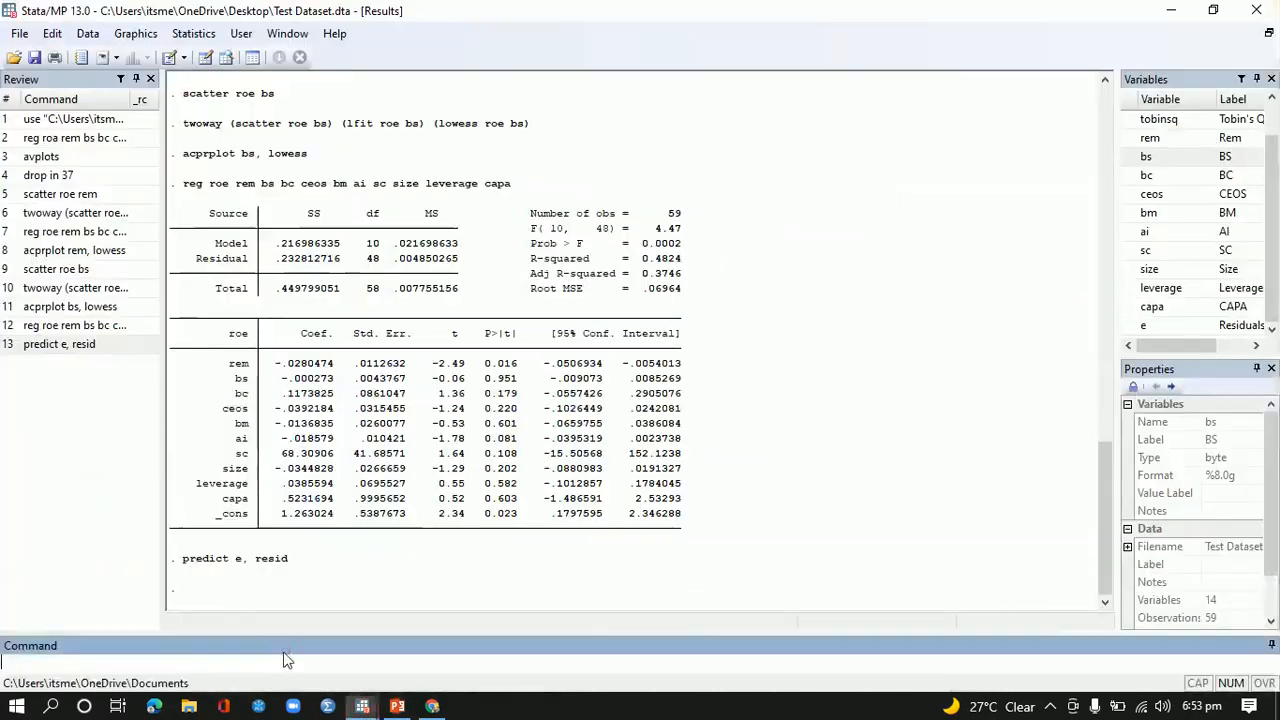
click(265, 662)
text(kd)
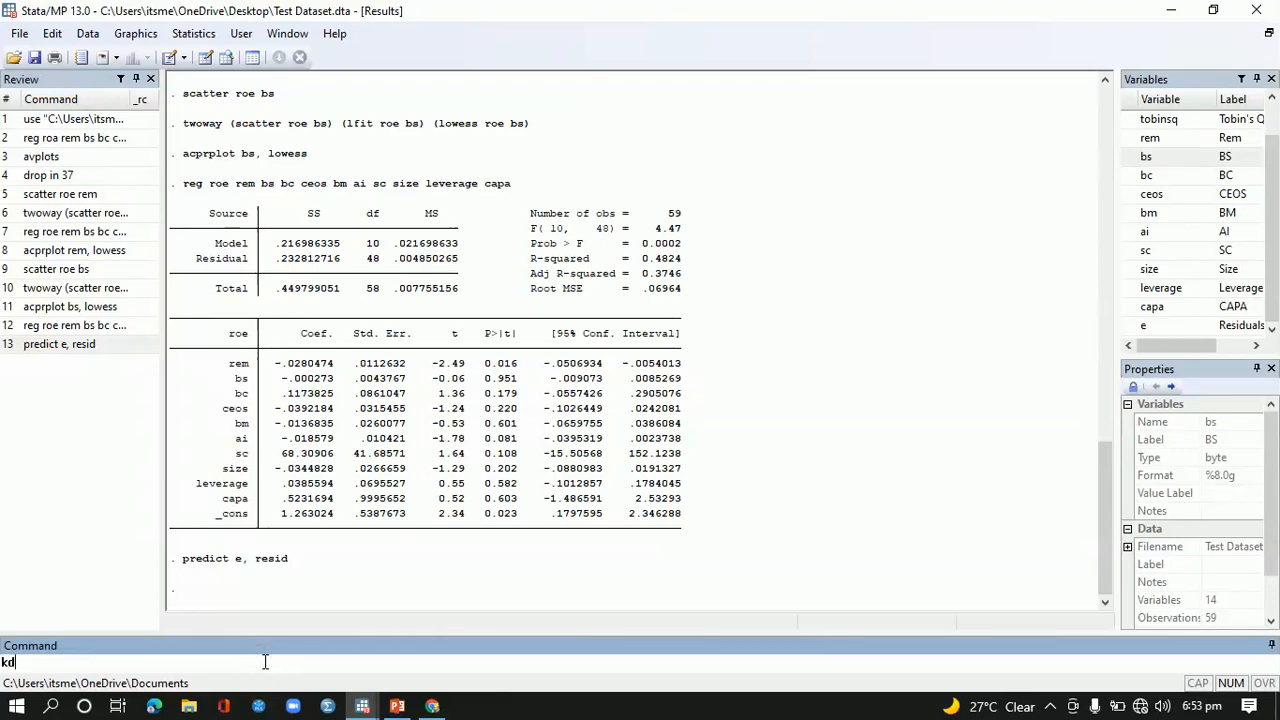
text(ensity e, normal)
key(Return)
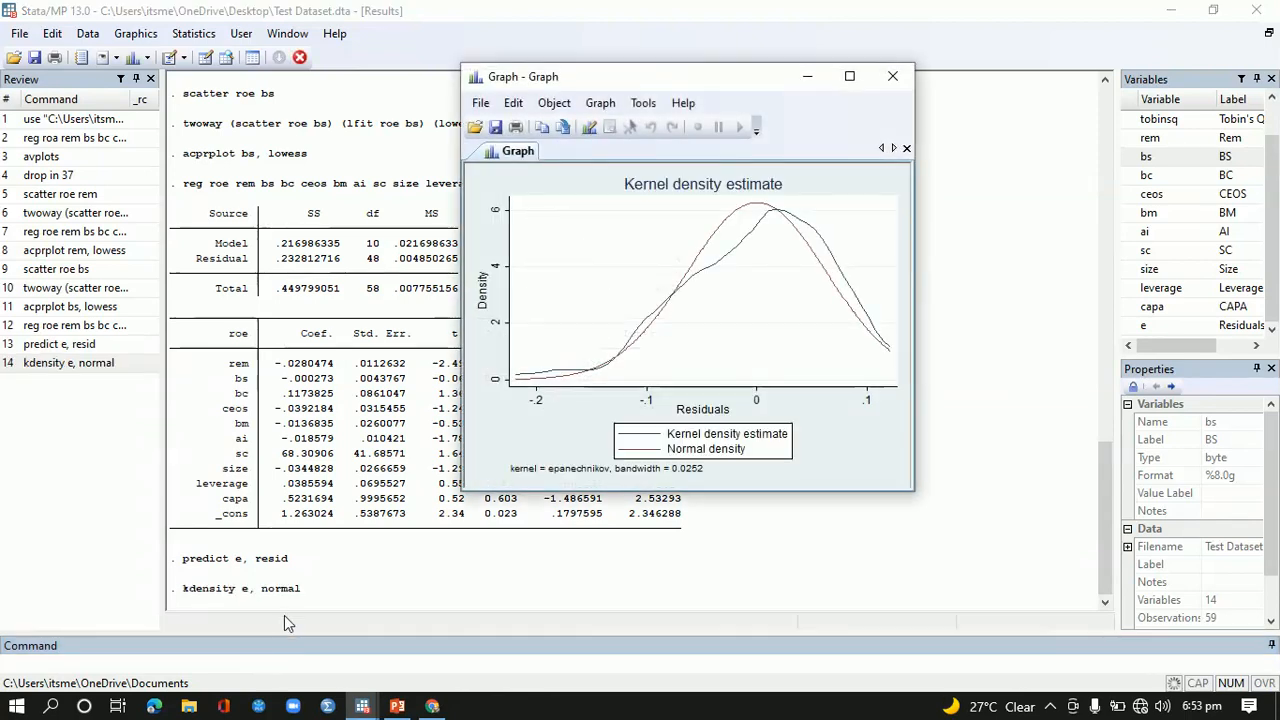
click(849, 76)
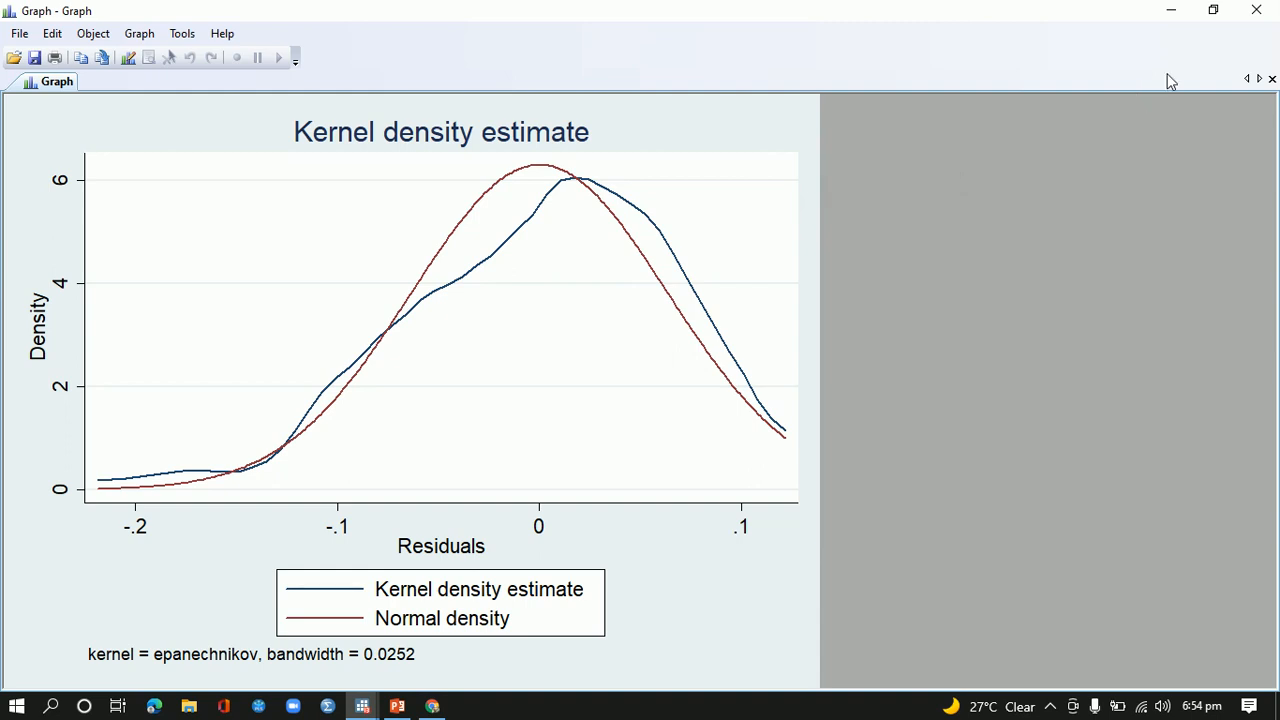
click(1256, 10)
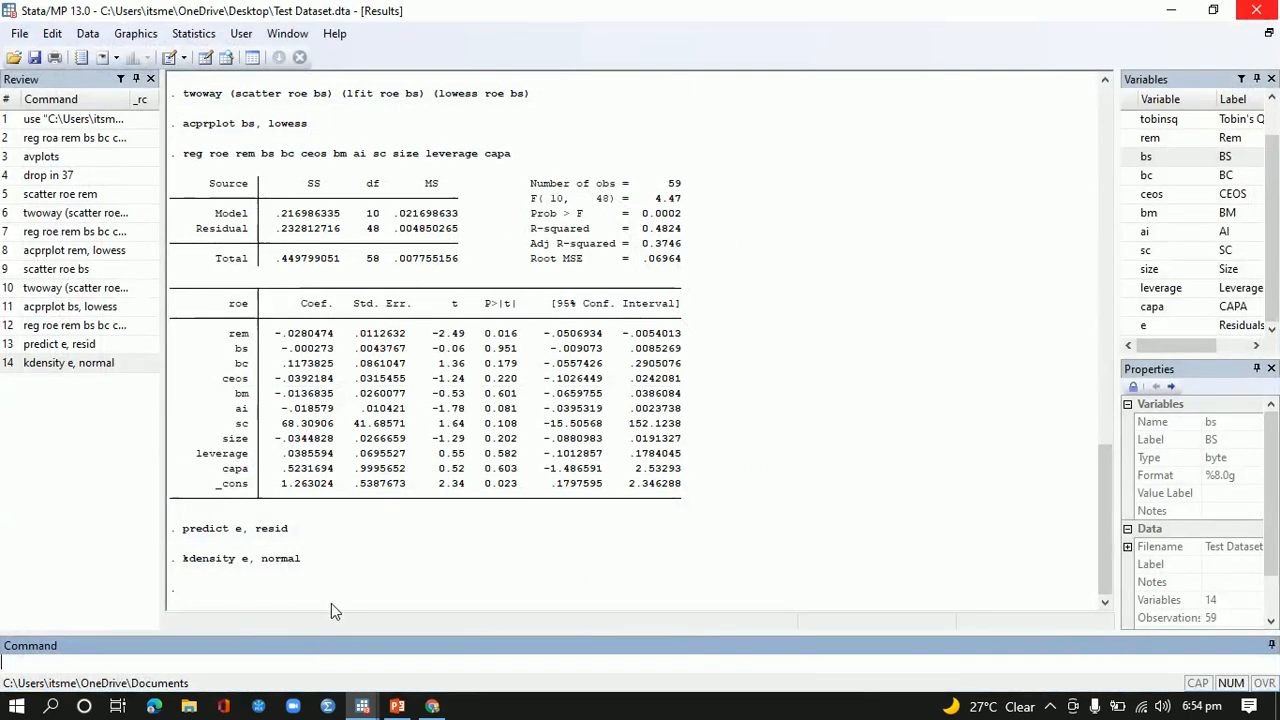
Following the PowerPoint slide, run histogram e, kdensity normal in Stata and enlarge the residual histogram.
click(397, 706)
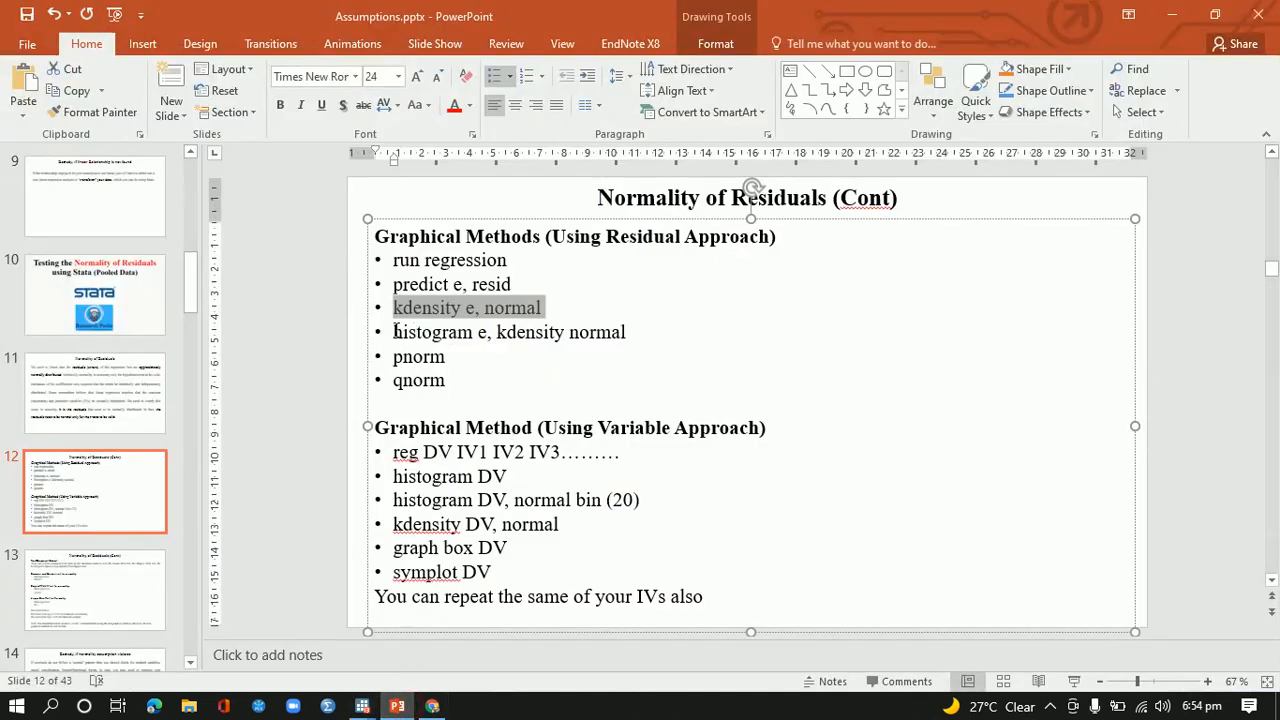
drag(395, 331, 566, 332)
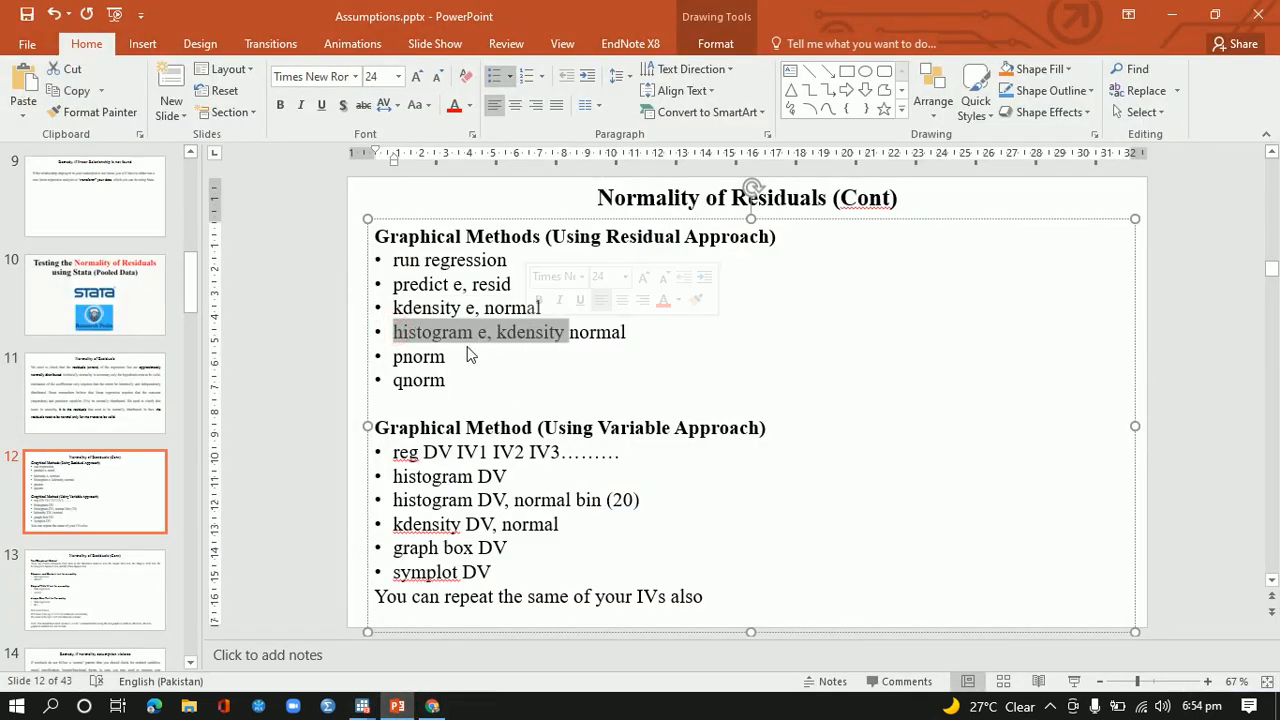
mouse_move(360, 704)
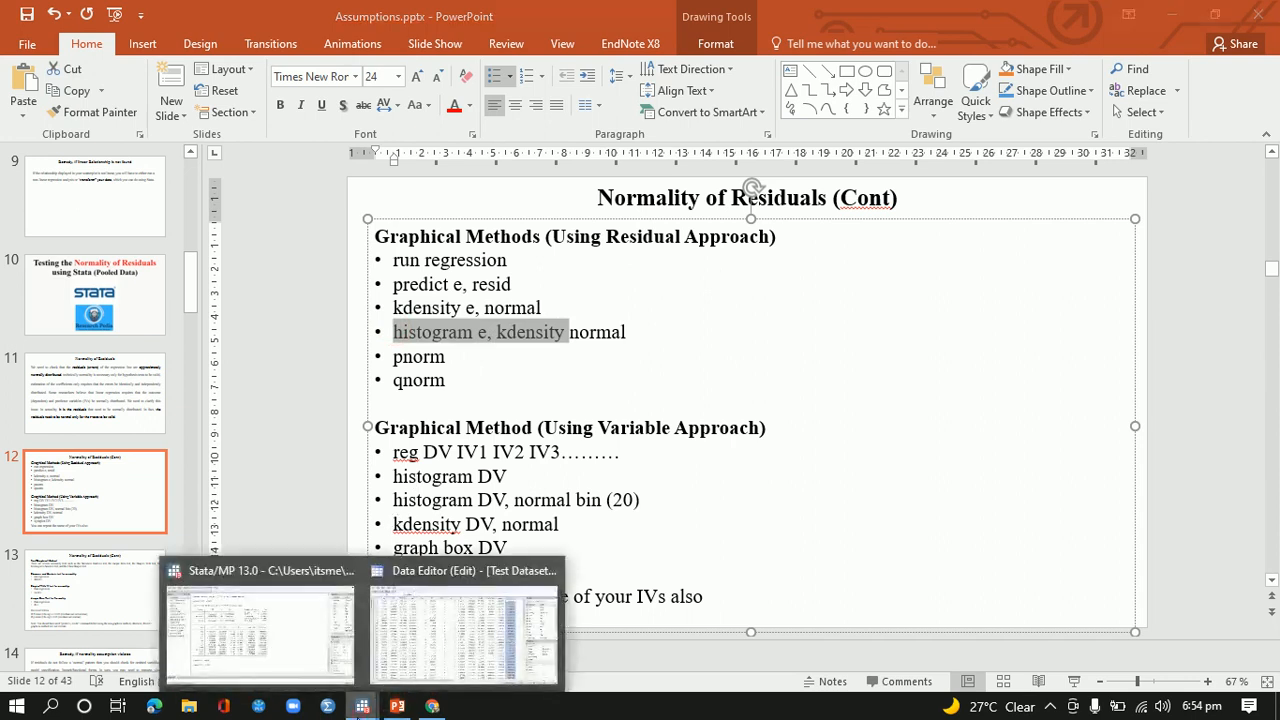
click(323, 668)
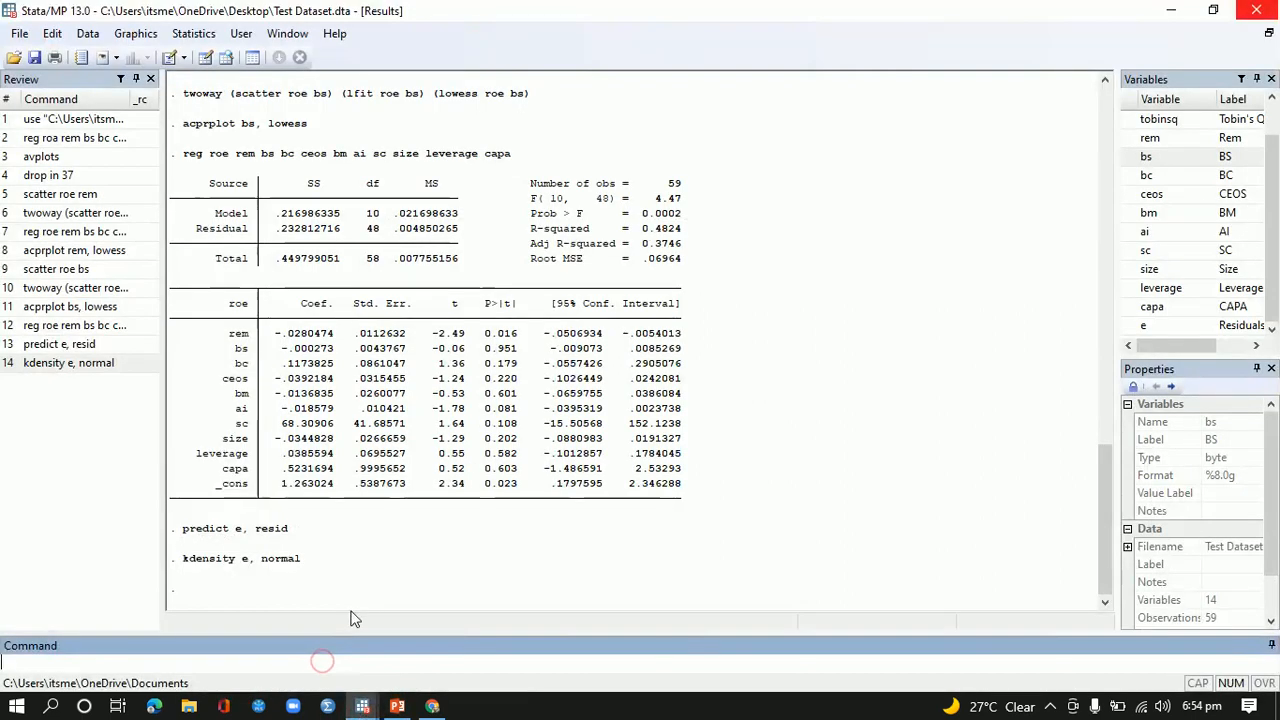
text(hist)
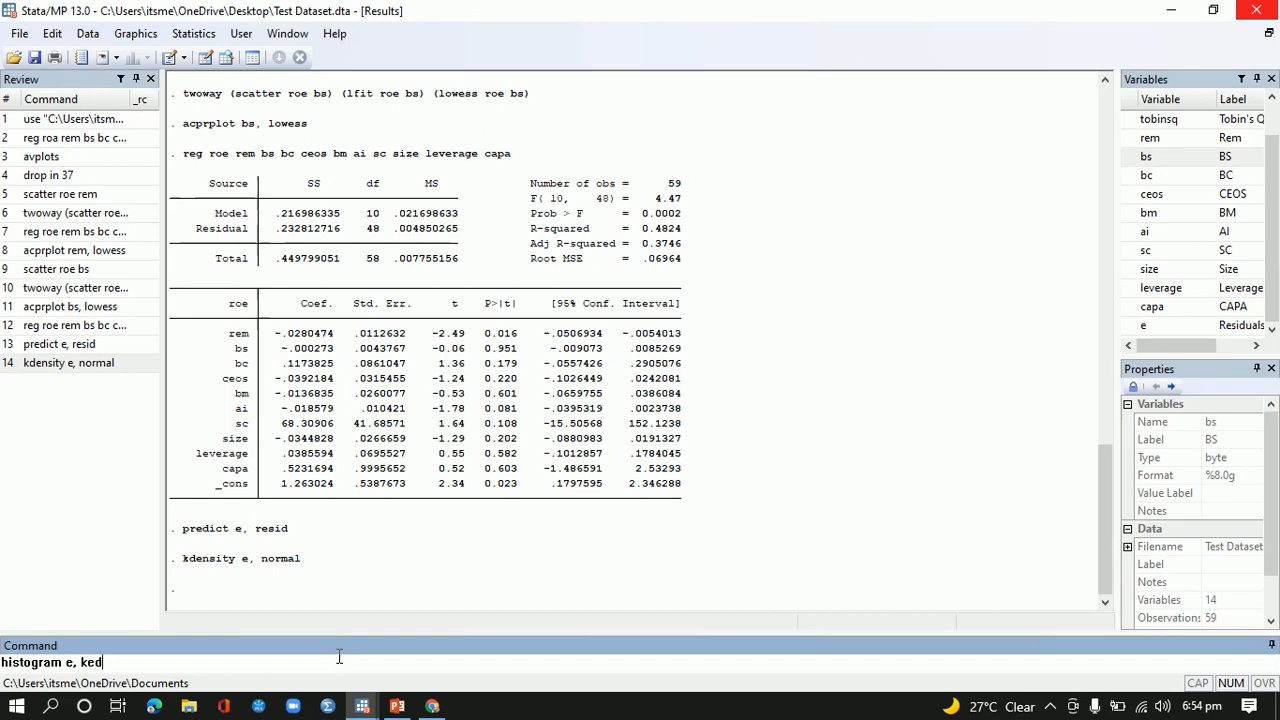
text(ogram e, kdensity no)
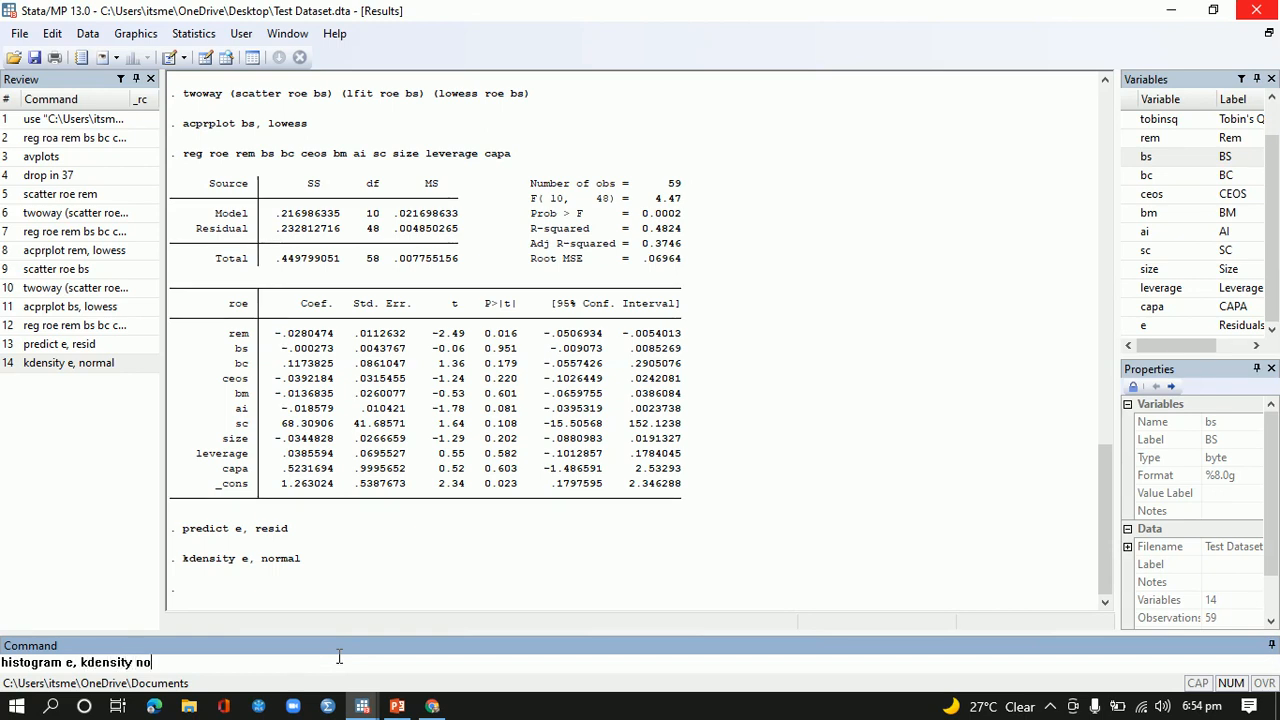
key(Return)
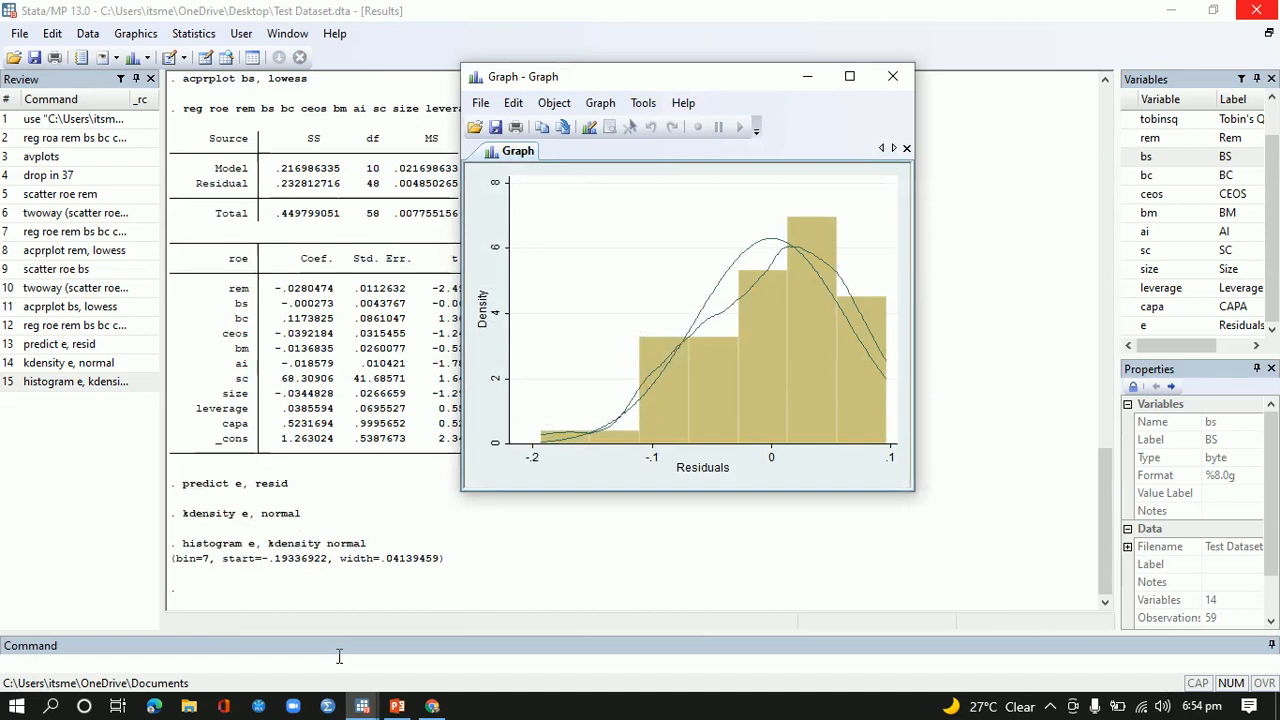
click(846, 74)
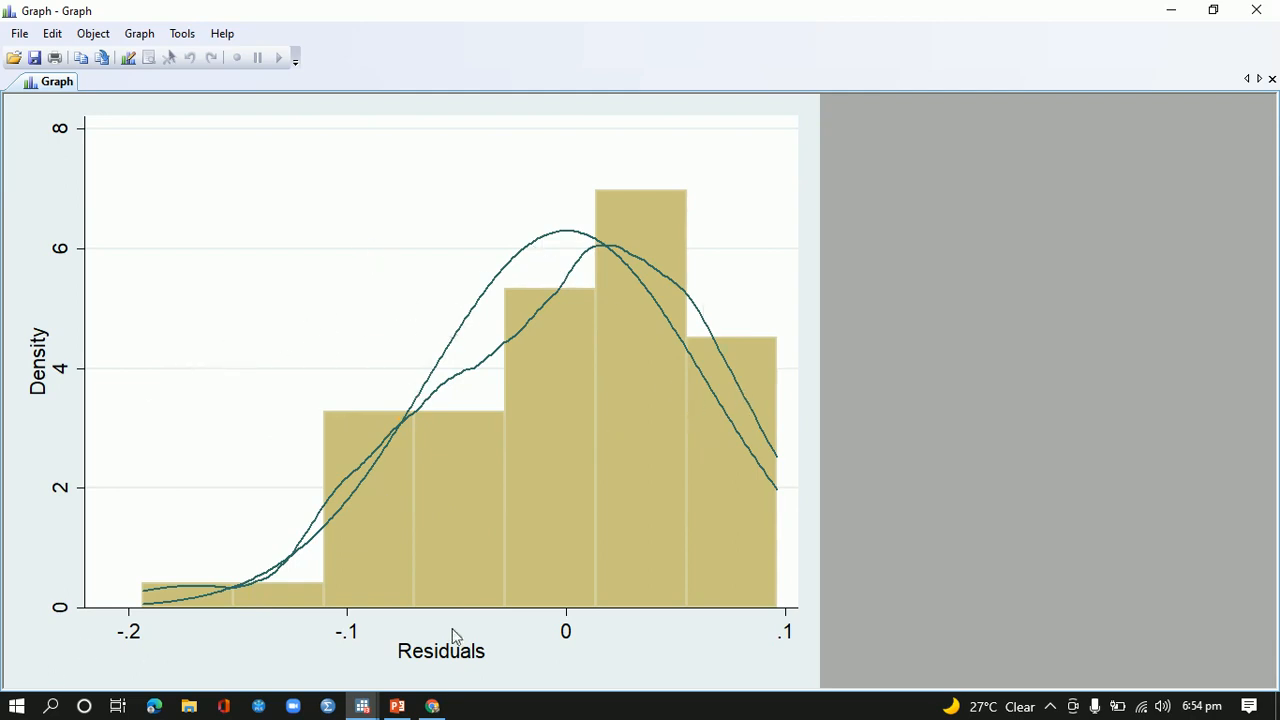
Look up the pnorm command on the PowerPoint slide and try to run it in Stata without any variable.
click(397, 706)
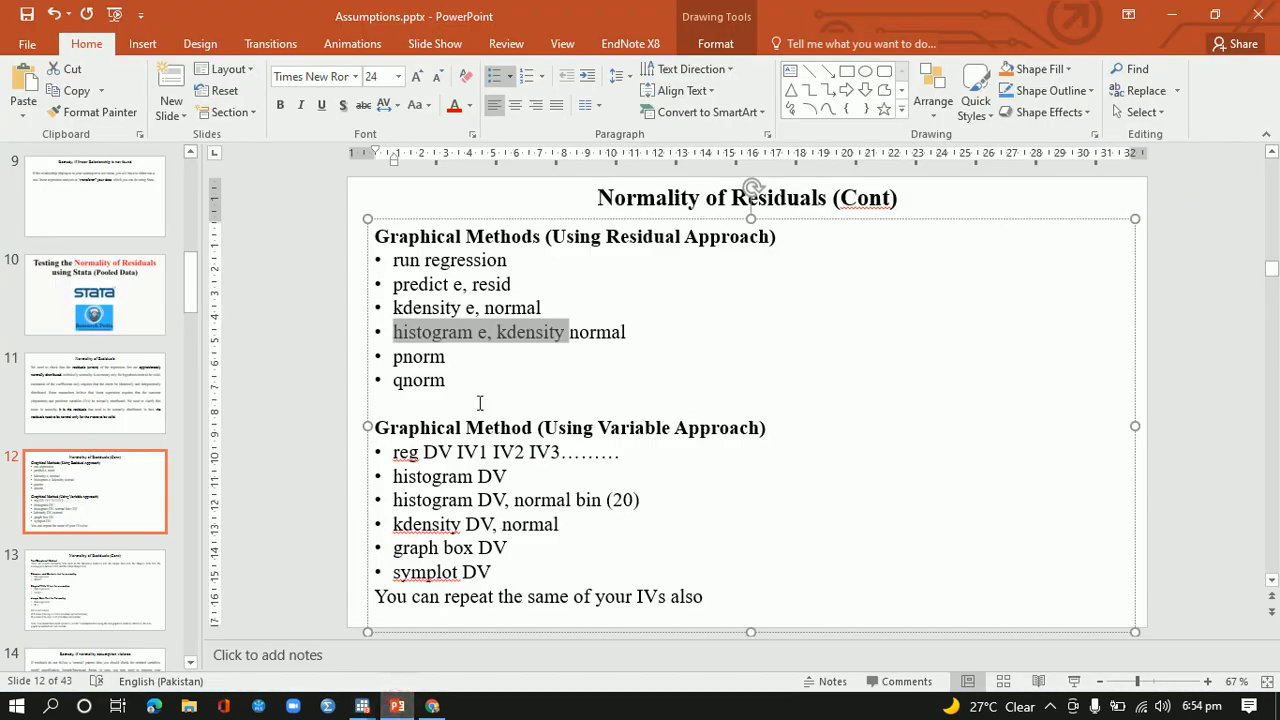
double_click(451, 360)
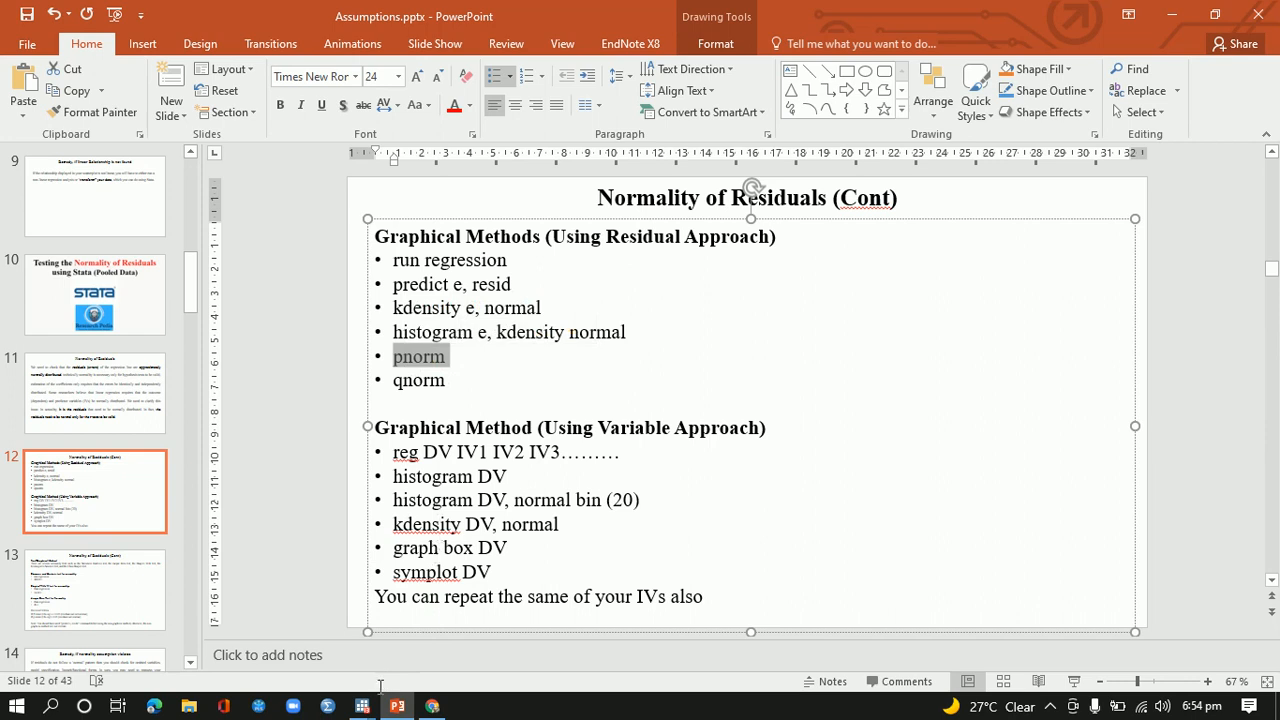
mouse_move(362, 706)
click(240, 618)
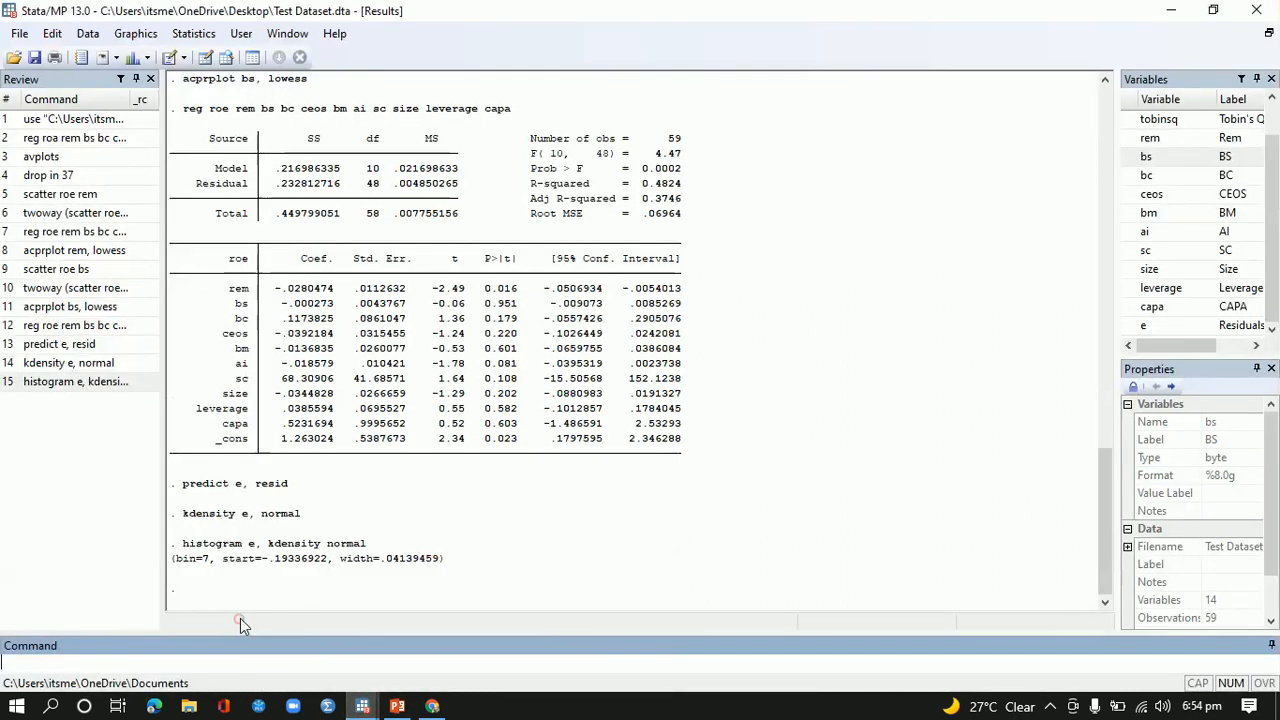
click(286, 660)
text(p)
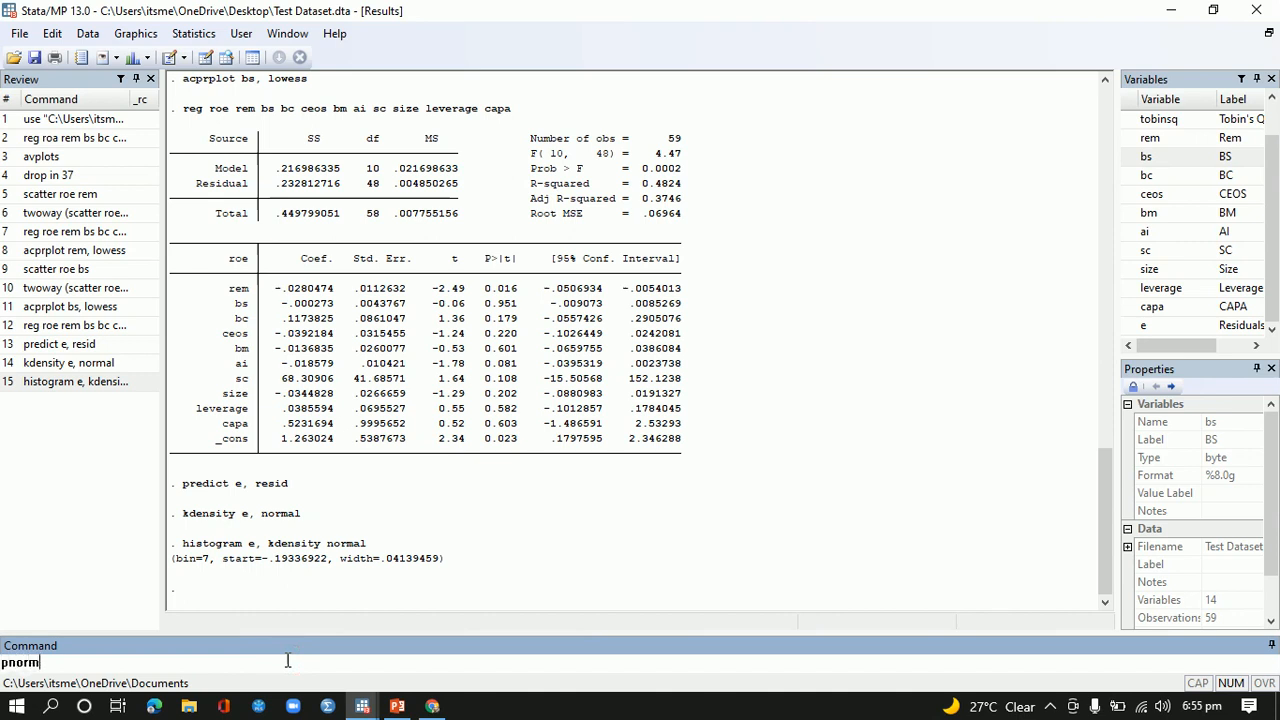
text(norm)
key(Return)
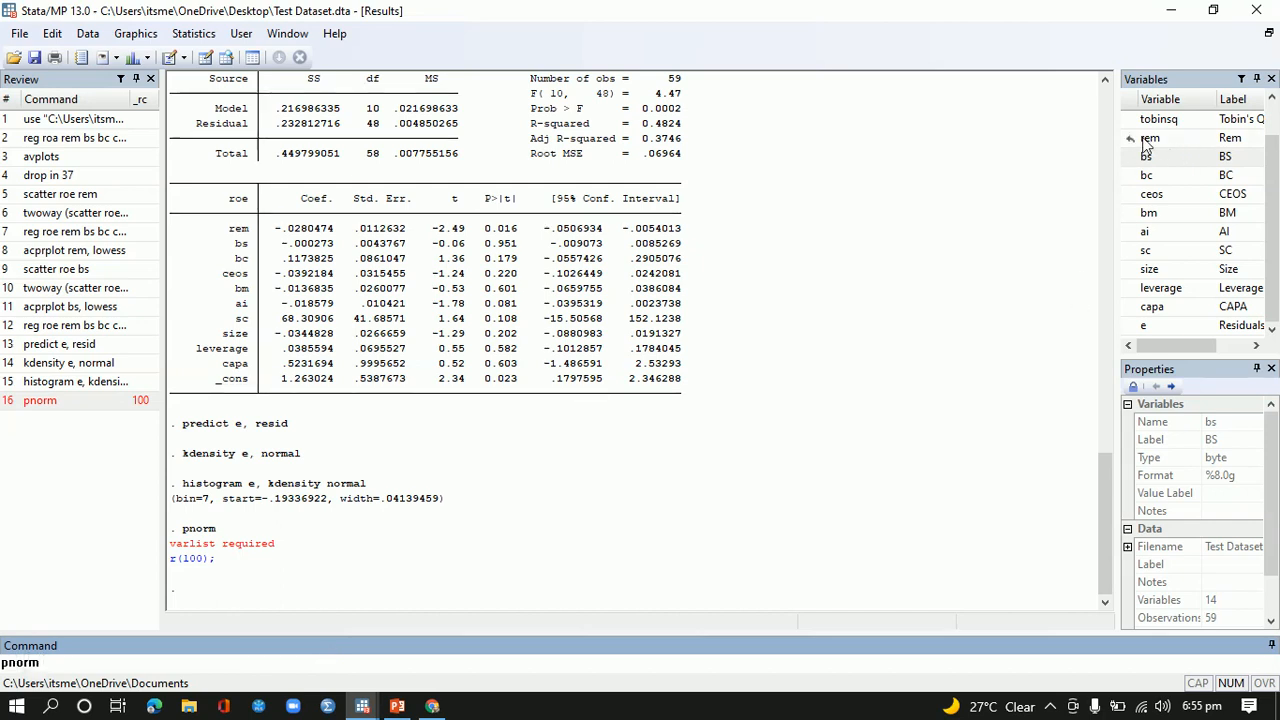
Try to run pnorm with the two variables roa and rem.
scroll(1245, 200, up, 1)
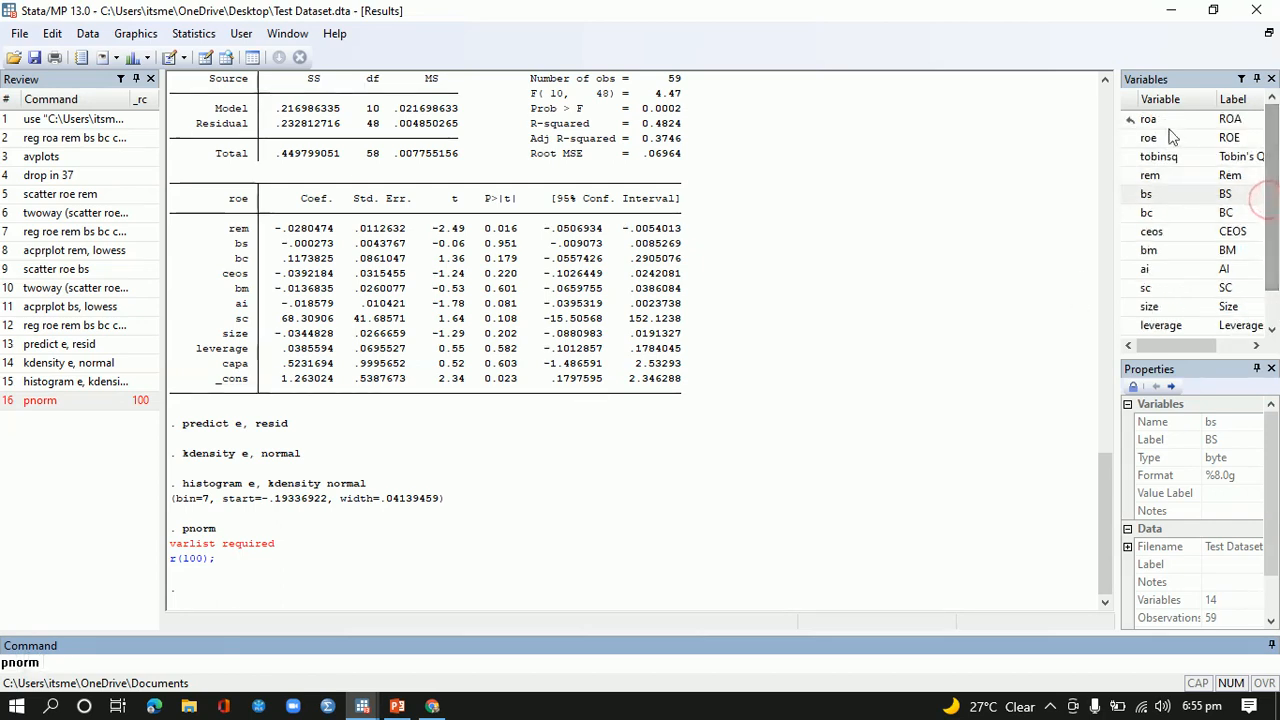
click(1136, 119)
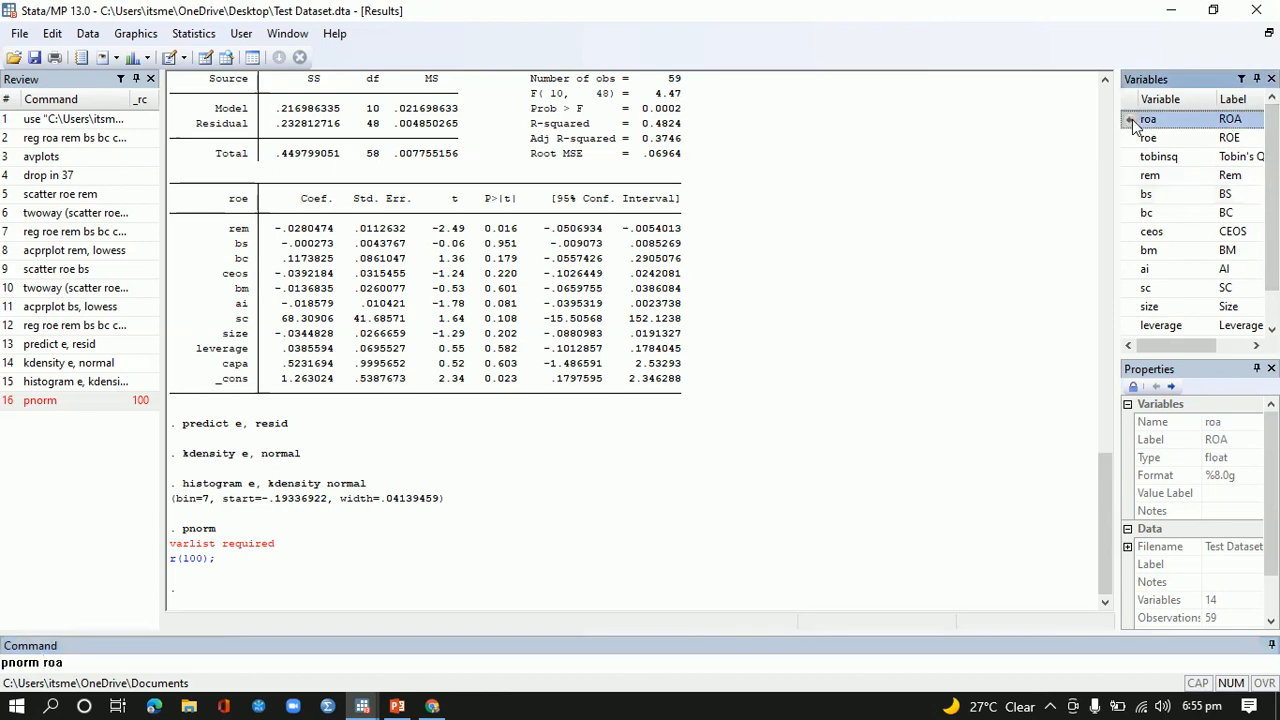
click(1135, 176)
key(Return)
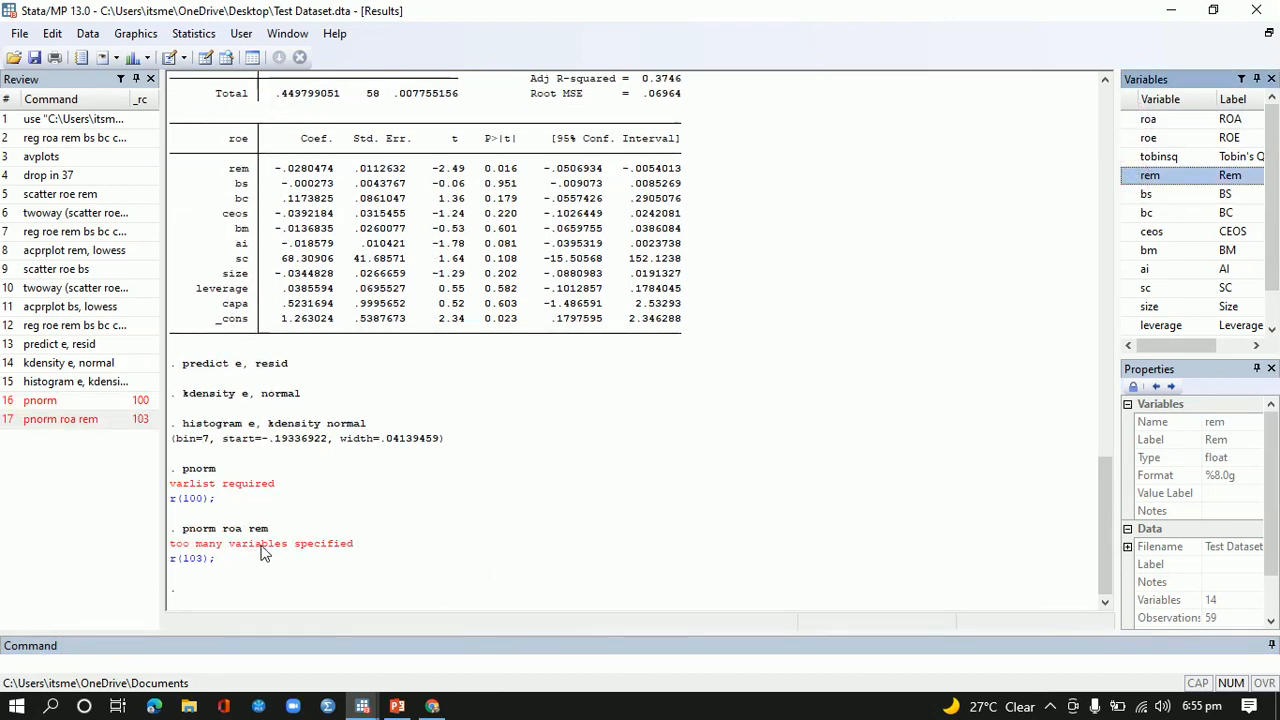
Run pnorm on roa, view the resulting probability plot and close it.
click(220, 601)
text(pnorm)
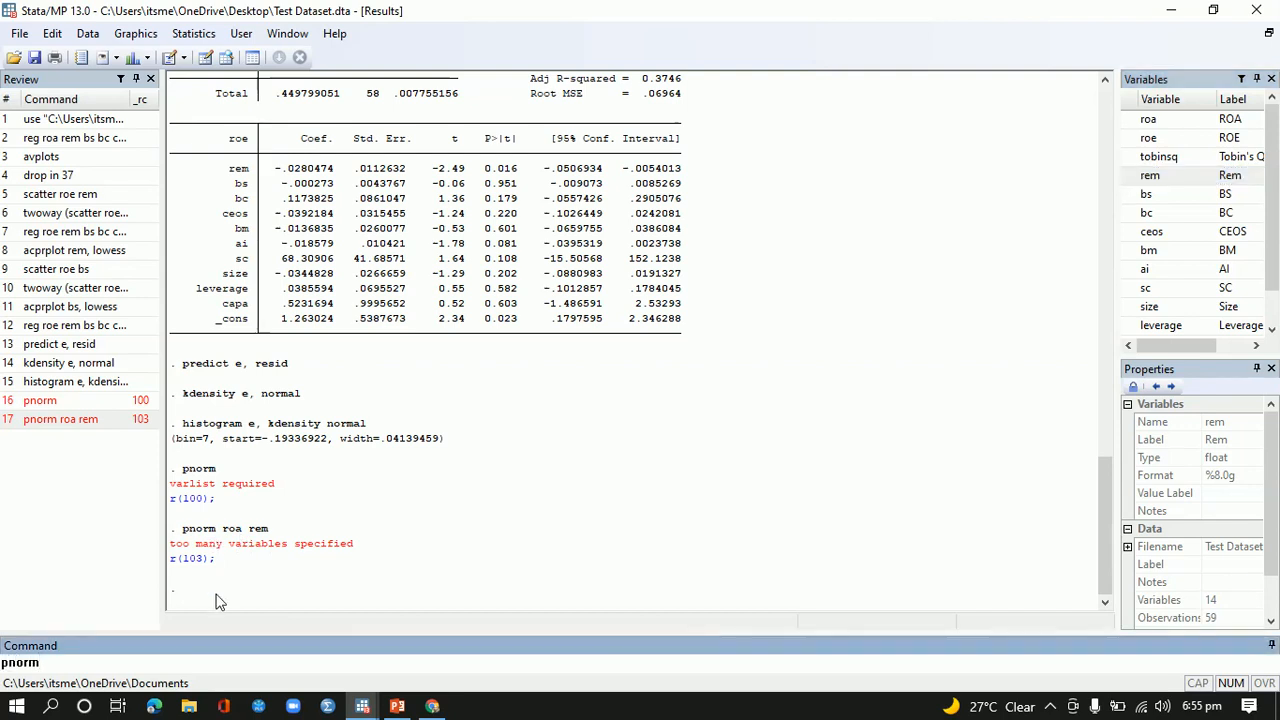
text( roa)
key(Return)
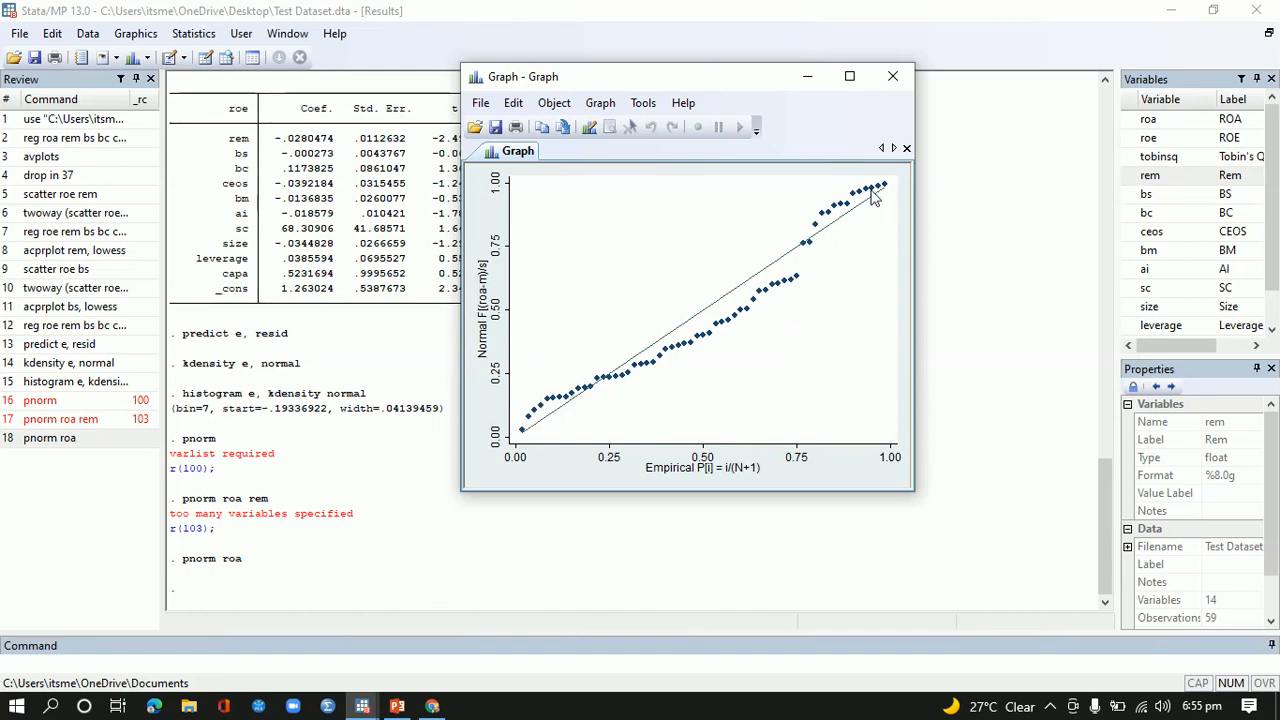
click(900, 77)
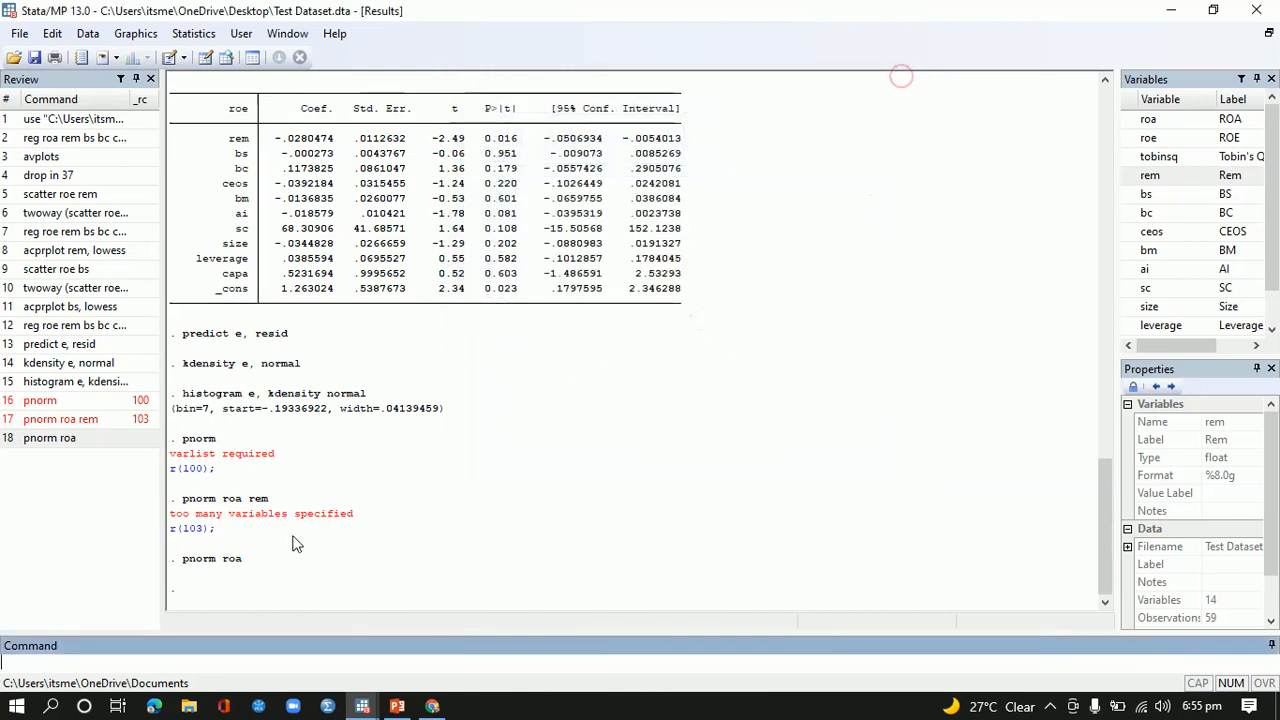
Run qnorm on roa, view the quantile plot and close it.
click(230, 660)
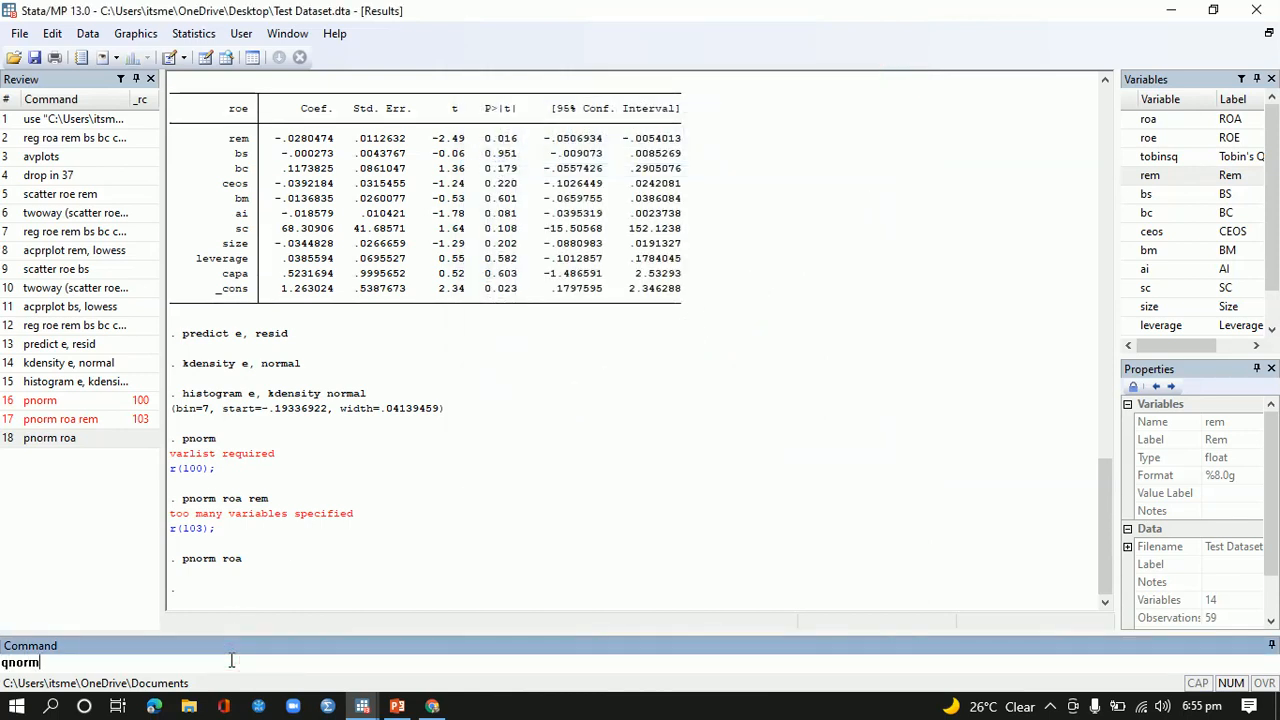
key(Return)
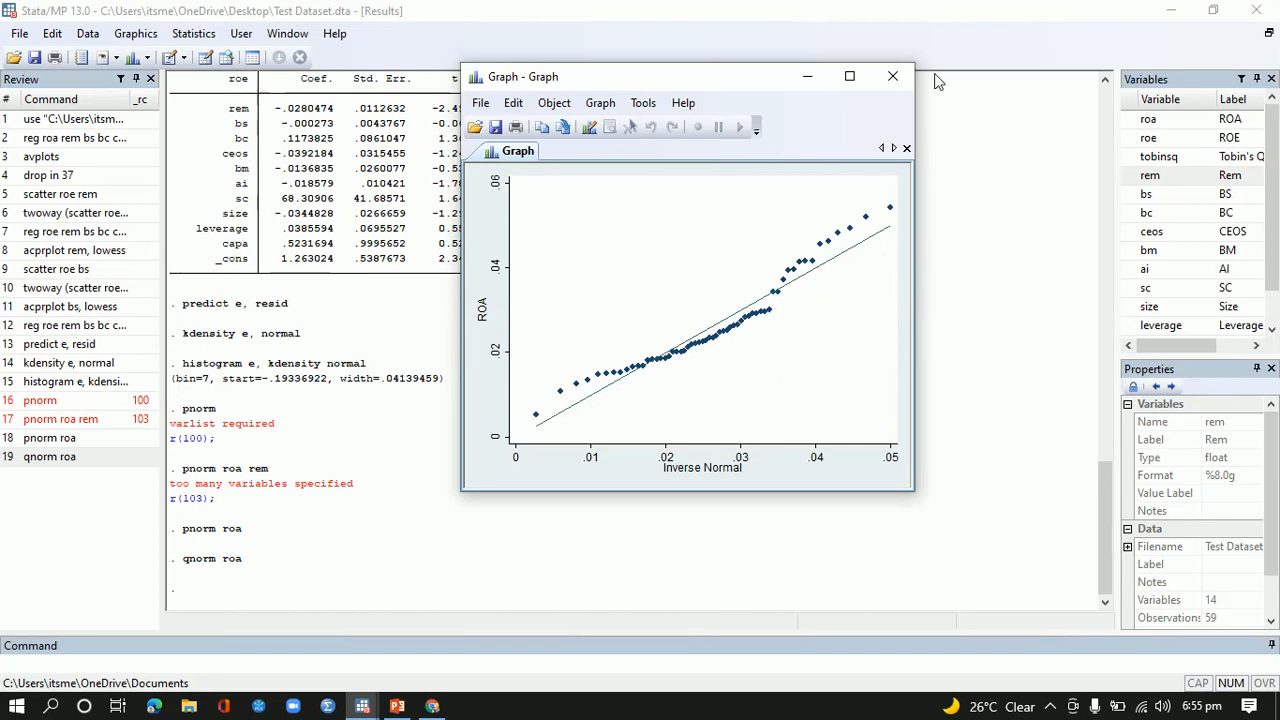
click(892, 80)
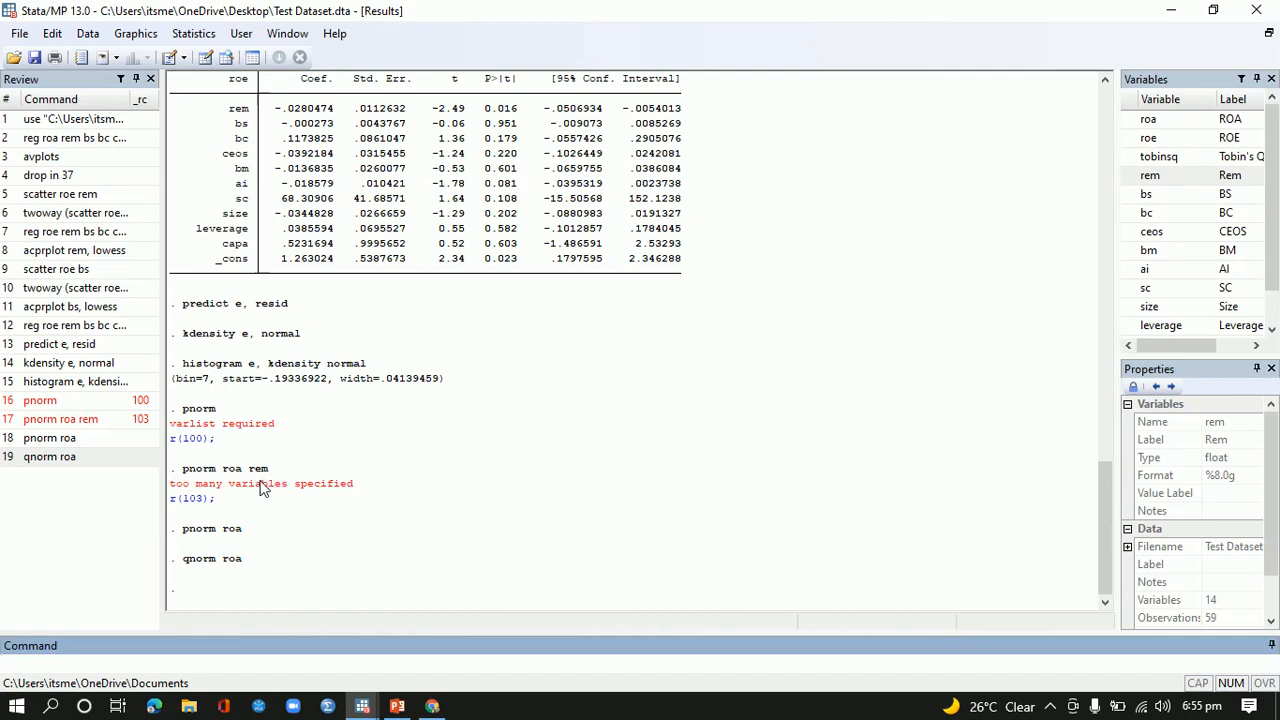
Run pnorm on rem, view the probability plot and close it.
click(207, 655)
text(pnorm rem)
key(Return)
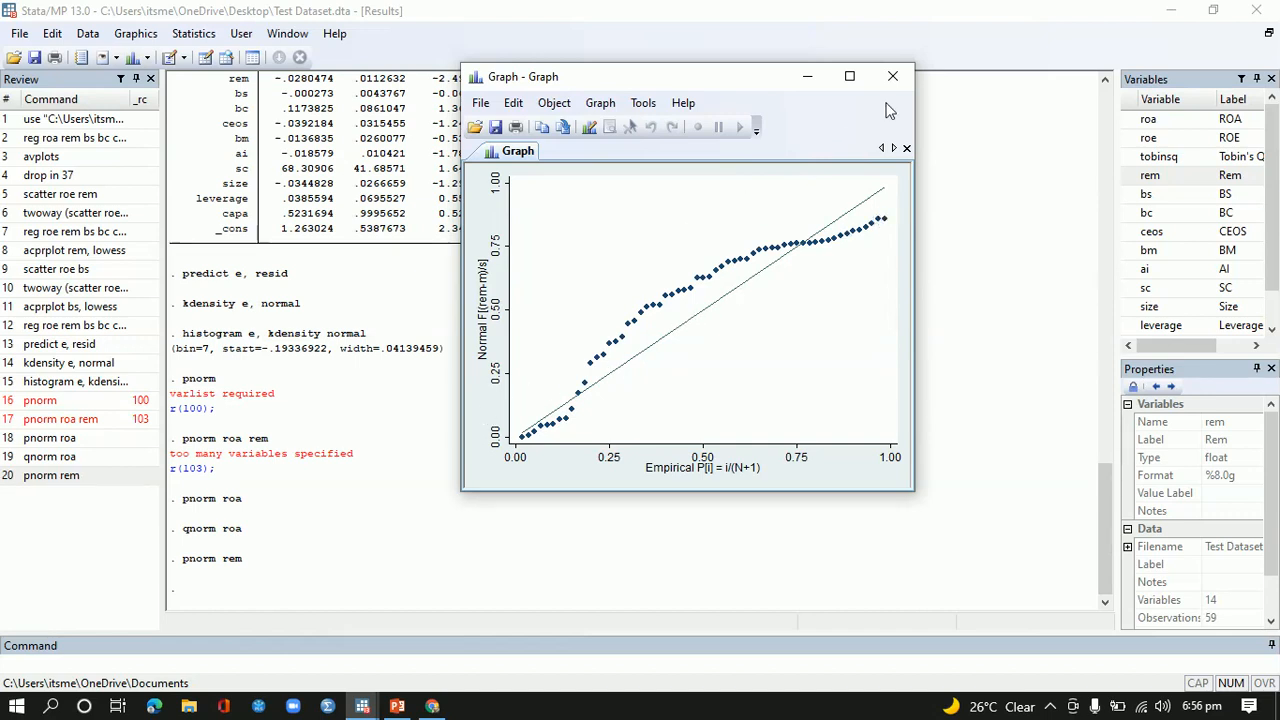
click(906, 78)
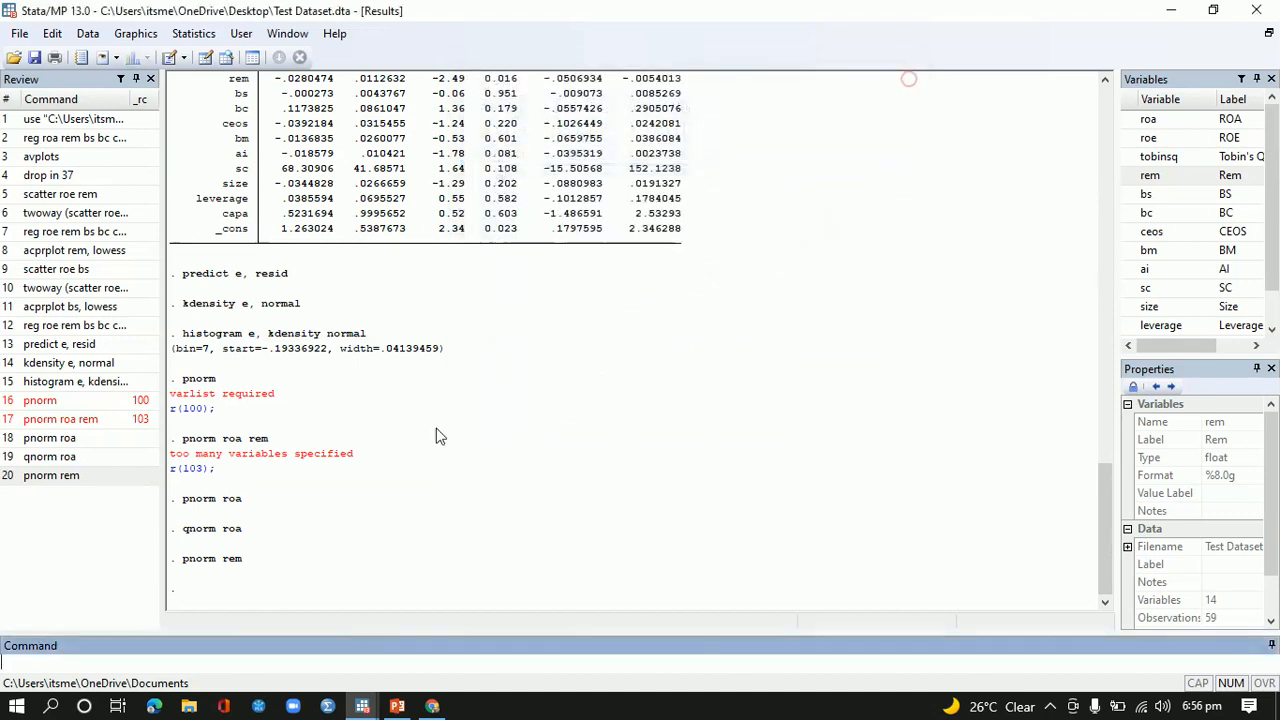
Run qnorm on rem, view the quantile plot and close it.
click(204, 656)
text(p)
text(qnorm rem)
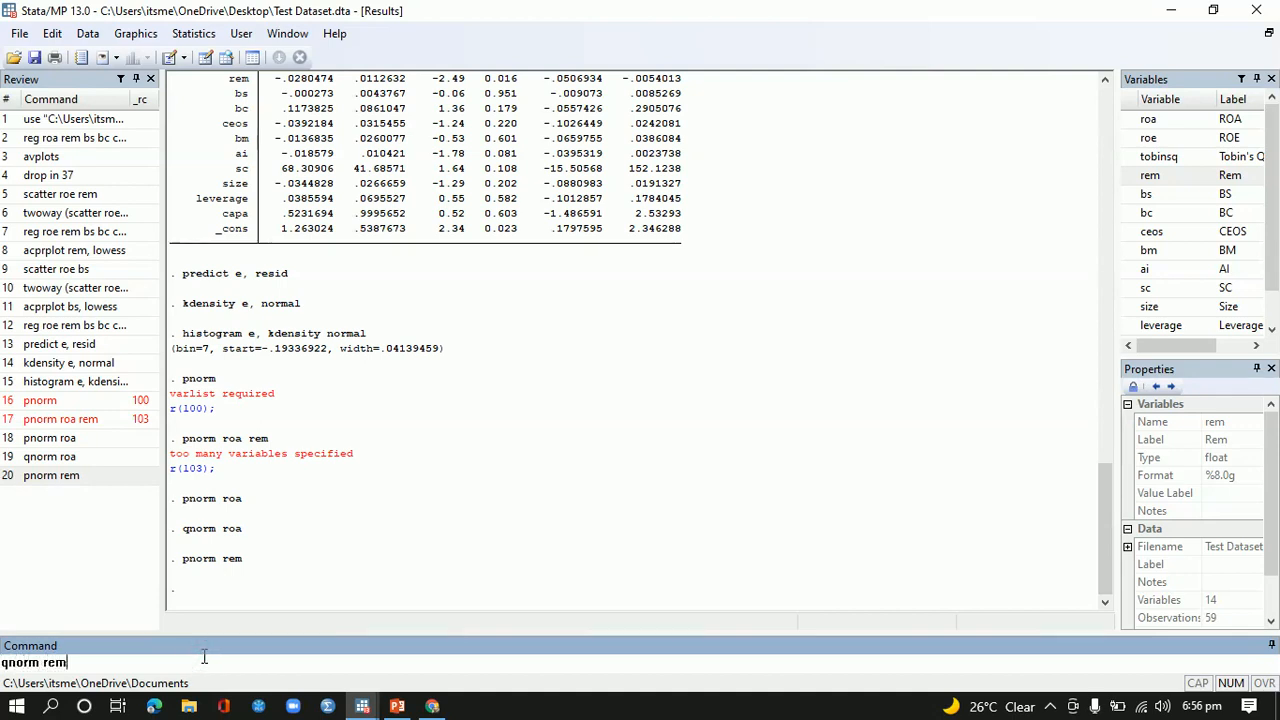
key(Return)
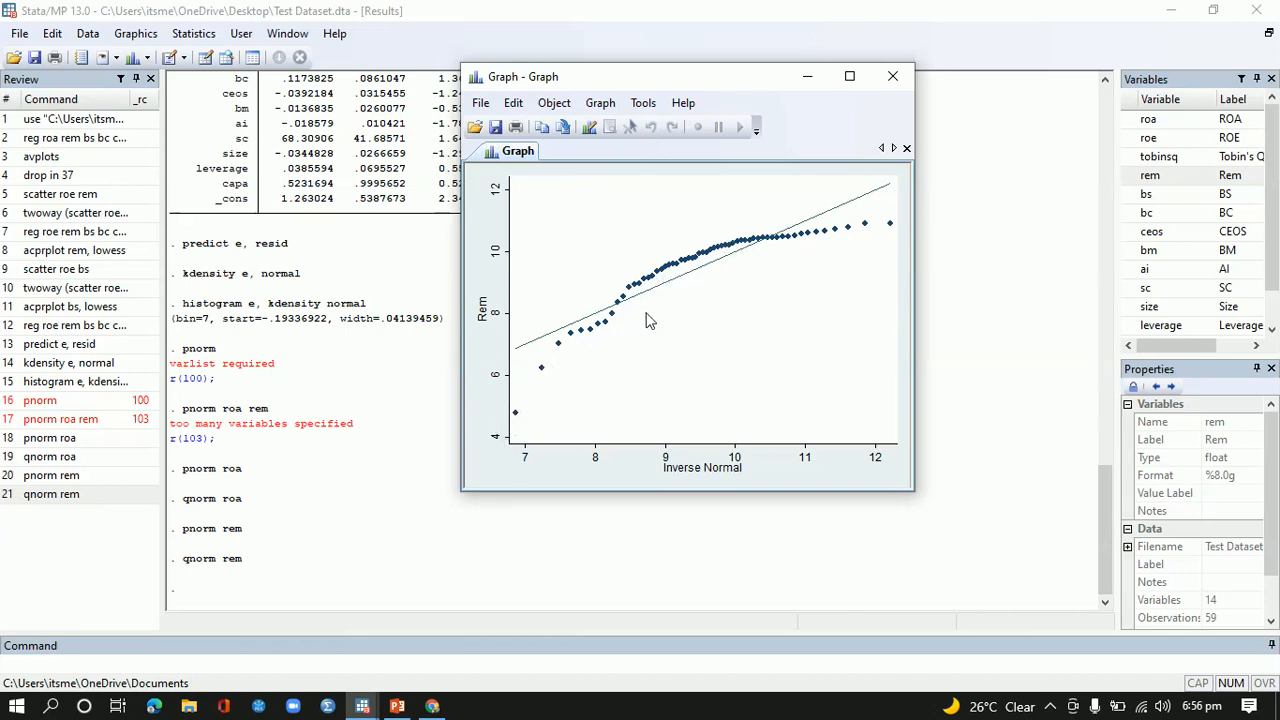
click(902, 79)
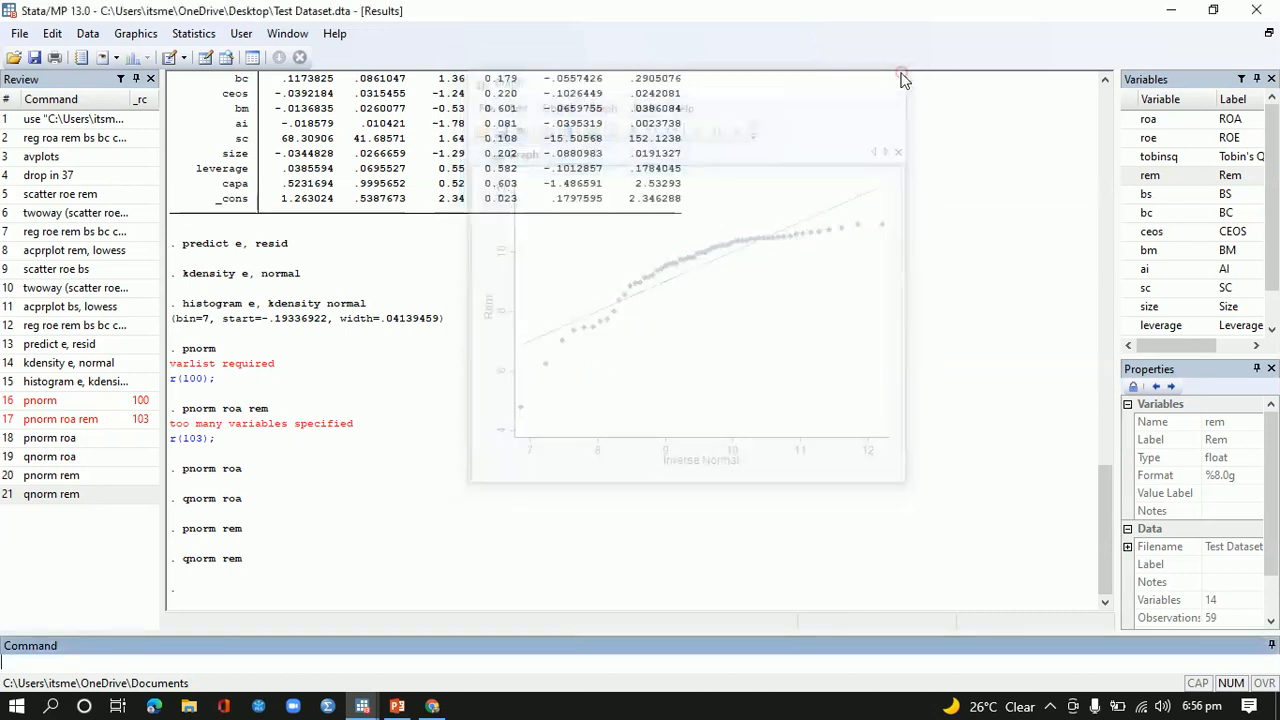
Following the variable approach on the PowerPoint slide, rerun reg roe rem bs bc ceos bm ai sc size leverage capa in Stata.
click(397, 706)
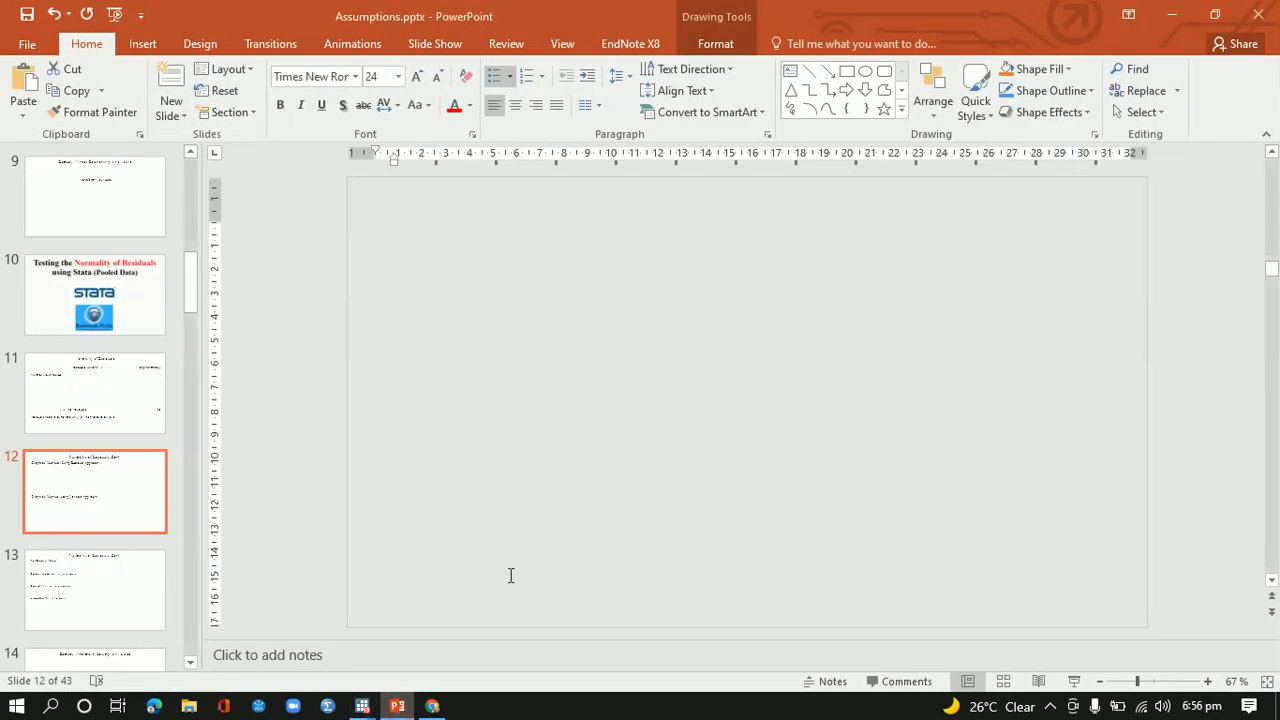
click(477, 385)
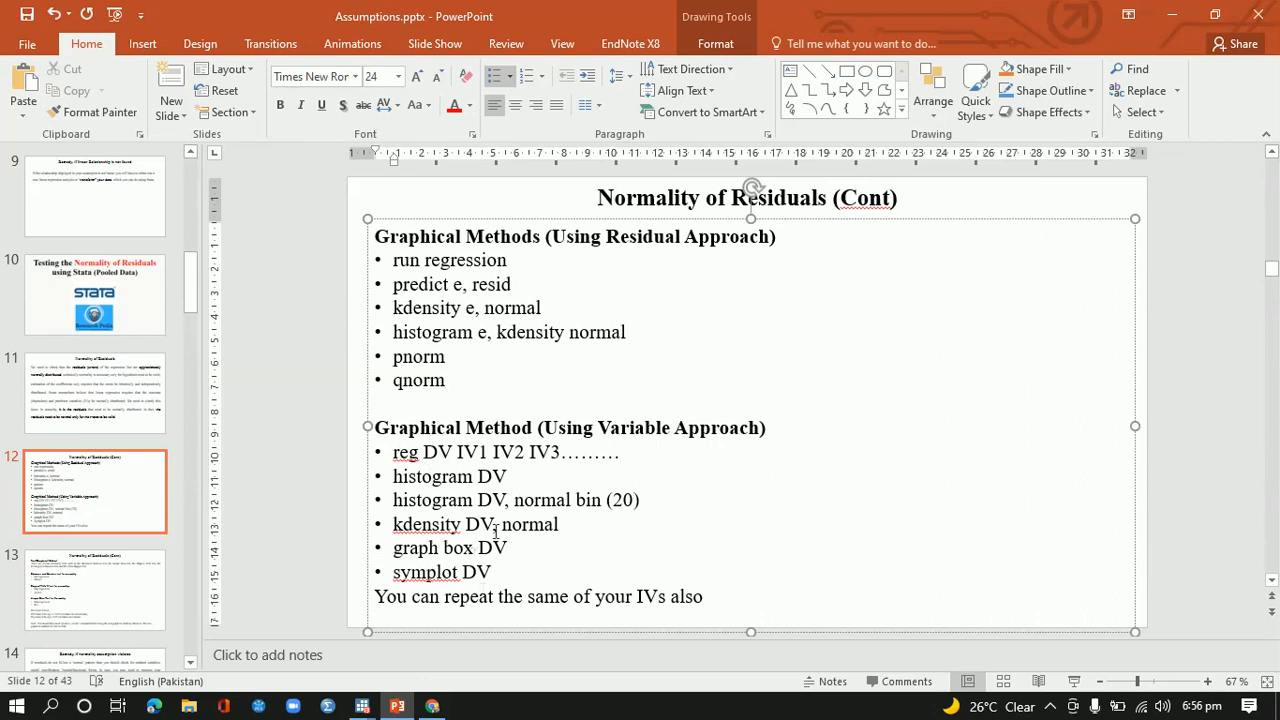
drag(382, 425, 724, 425)
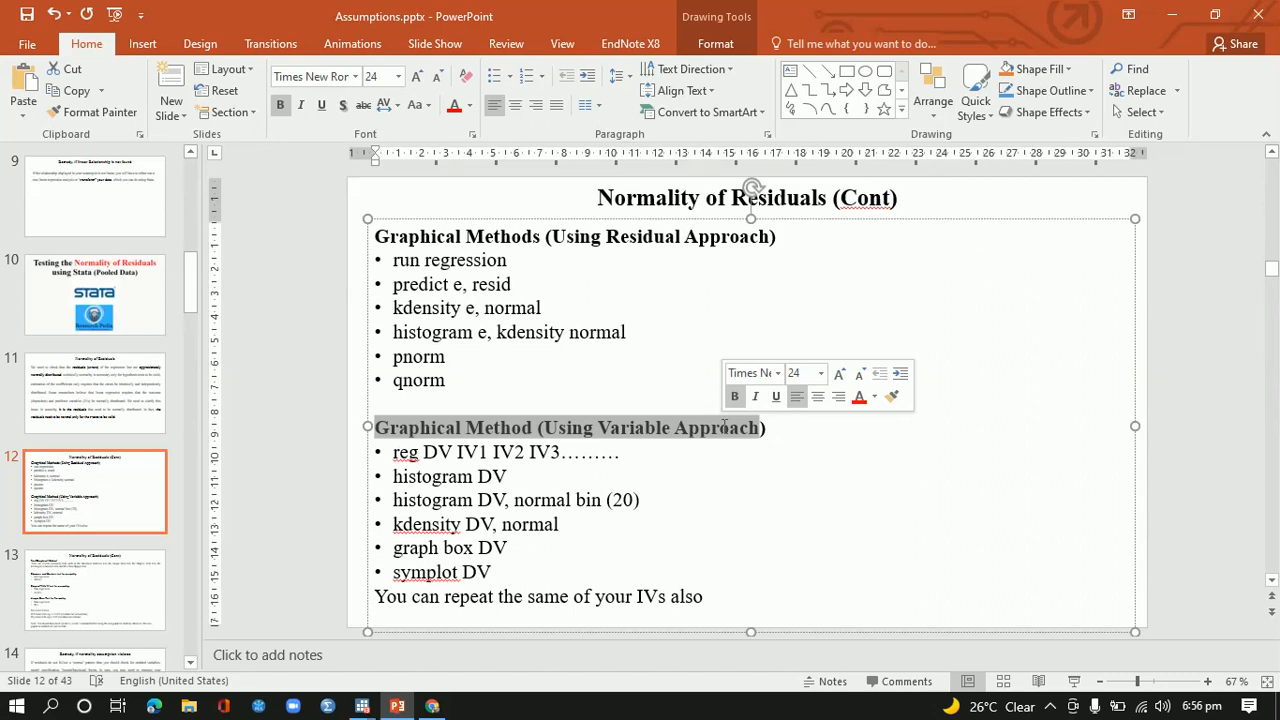
drag(393, 451, 541, 451)
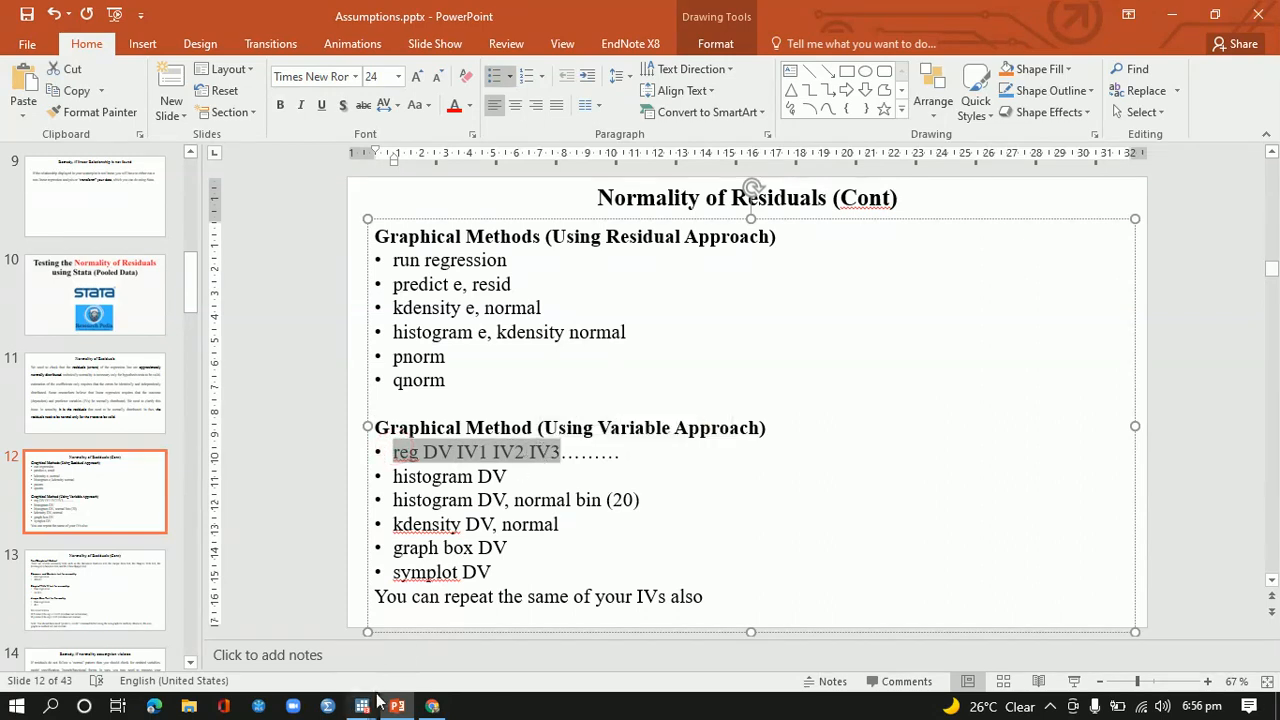
mouse_move(362, 706)
click(315, 625)
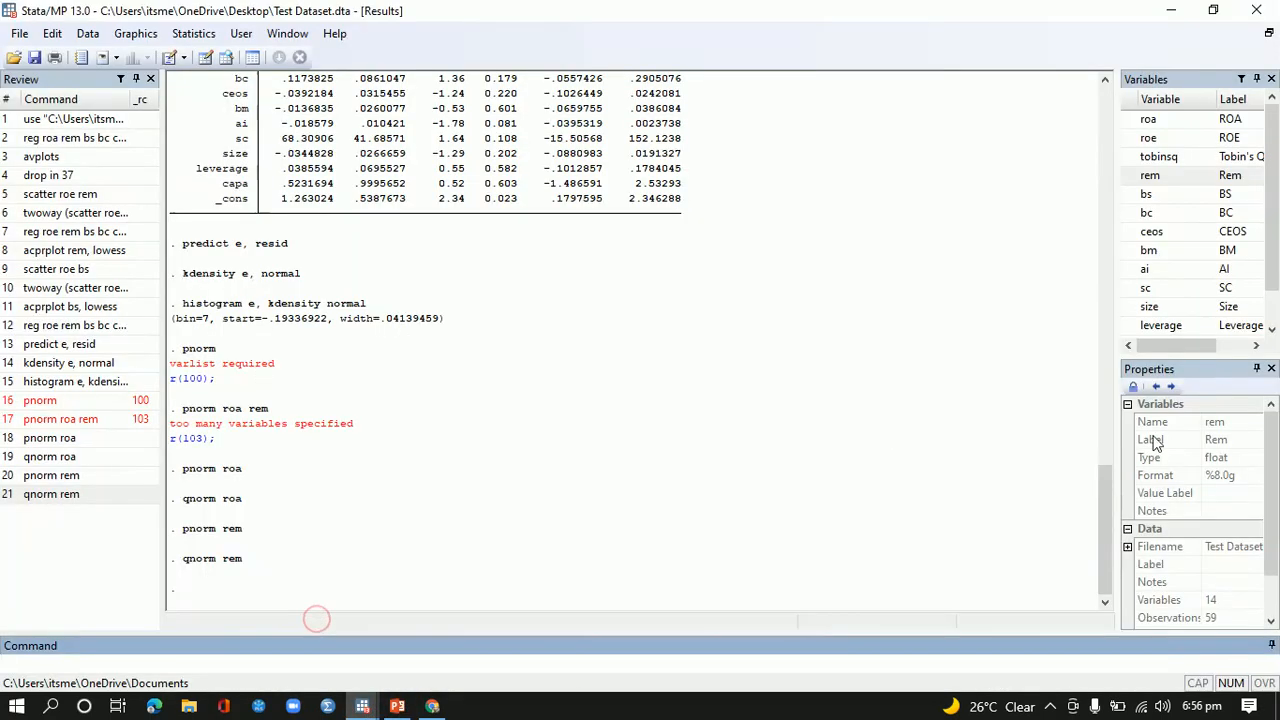
drag(1105, 505, 1102, 405)
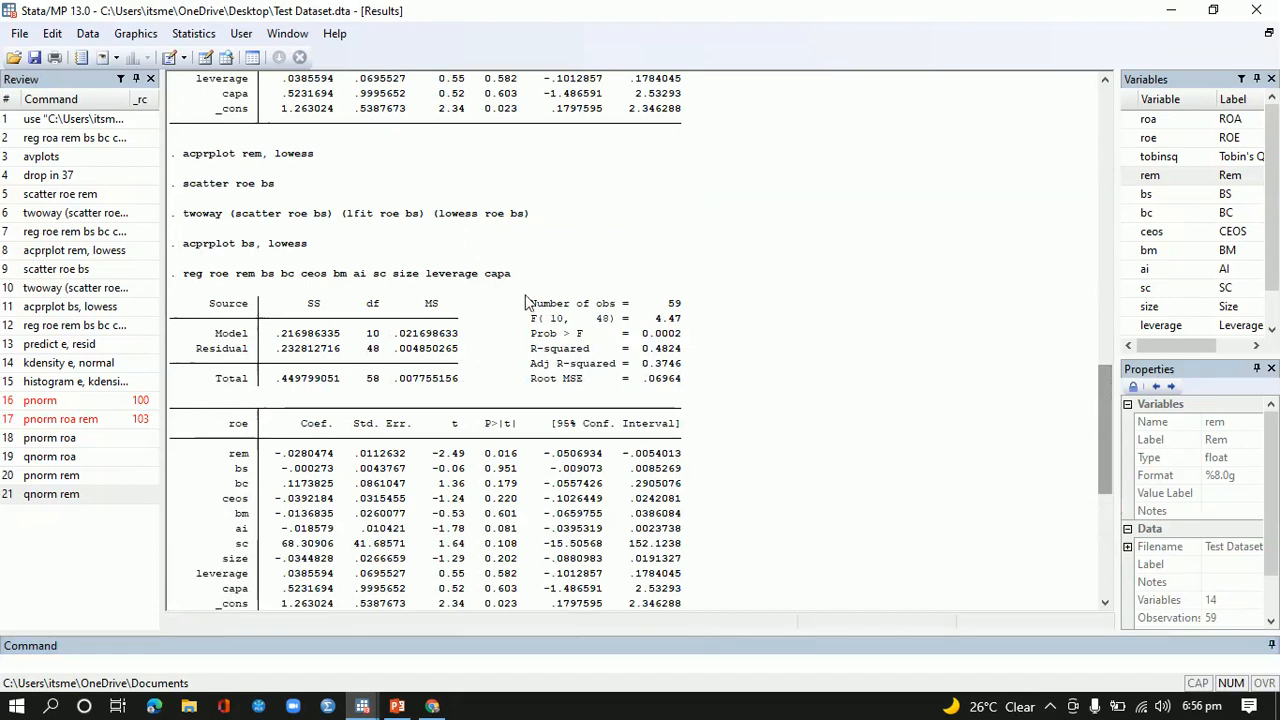
drag(511, 273, 186, 278)
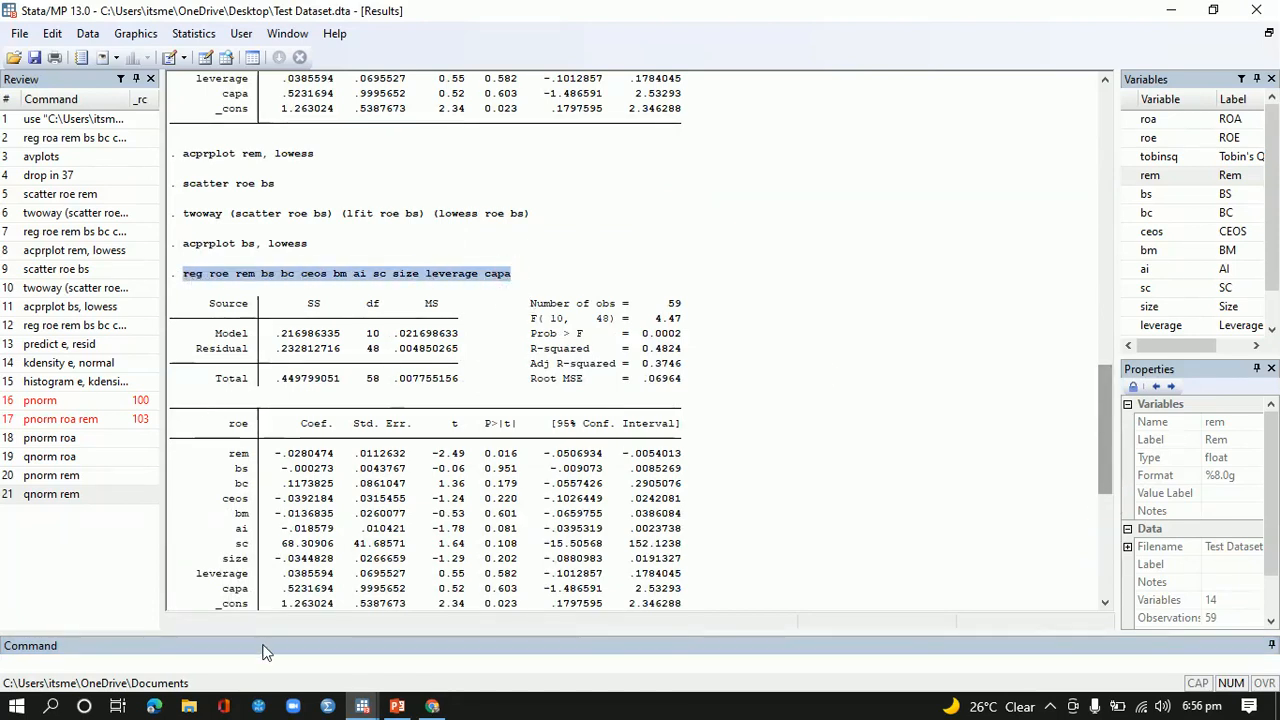
click(282, 661)
text(reg roe rem bs bc ceos bm ai sc size leverage capa)
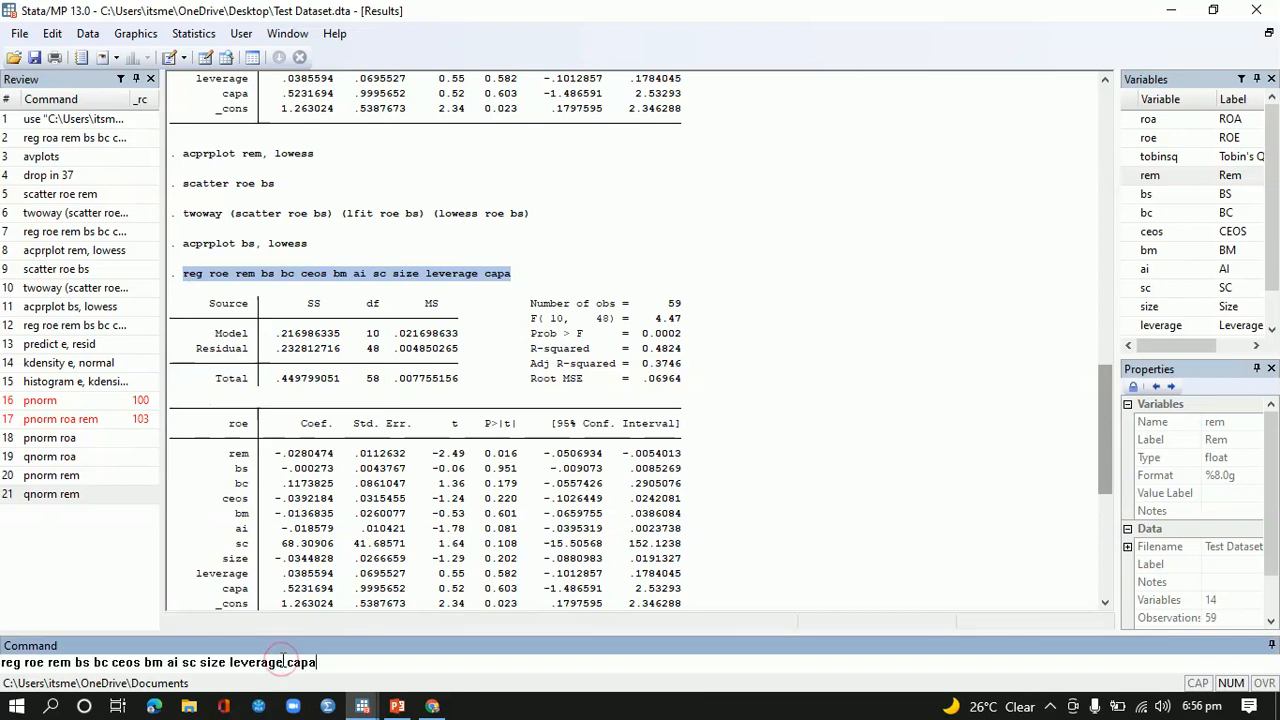
key(Return)
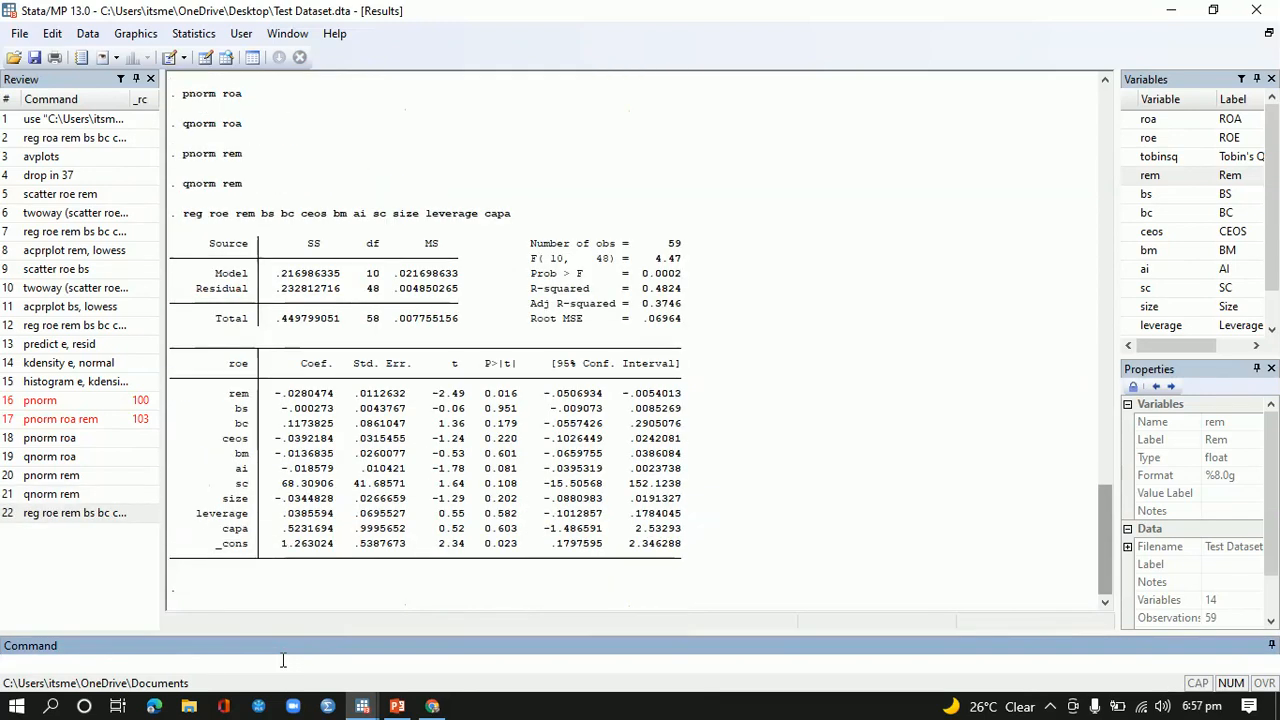
Following the histogram DV line on the PowerPoint slide, run hist roe in Stata, view the histogram enlarged and close it.
click(397, 706)
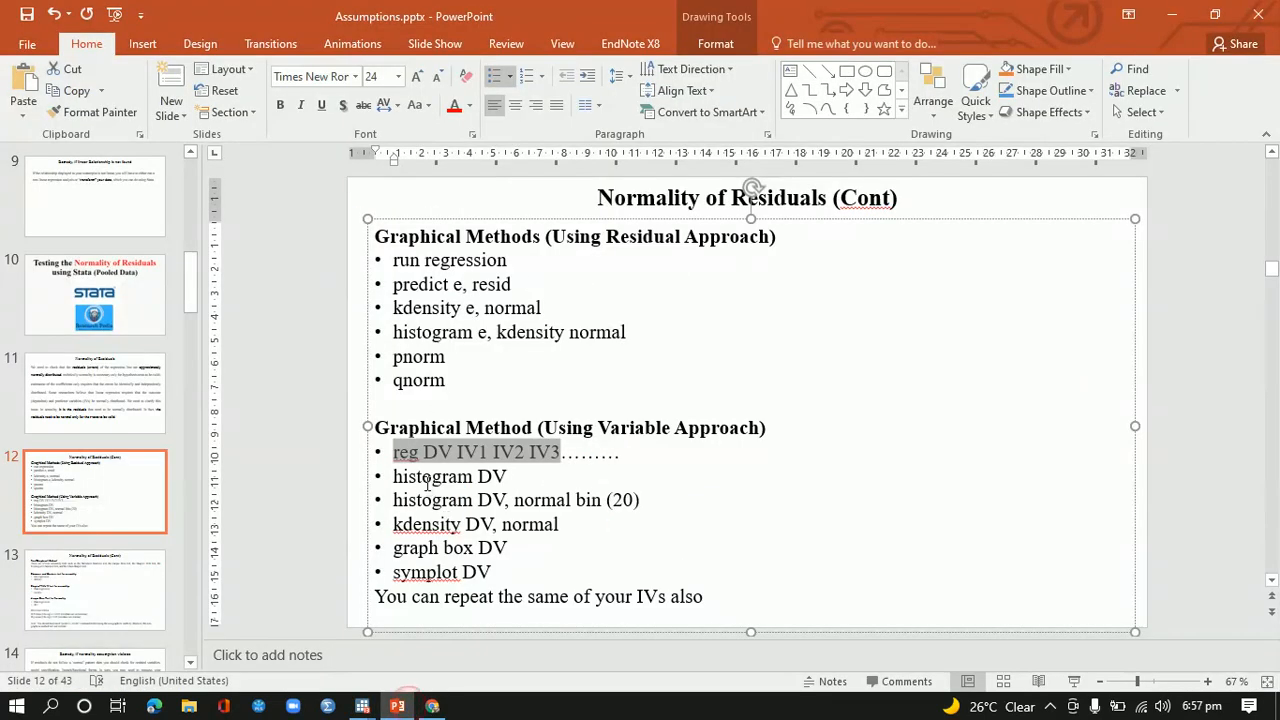
drag(400, 478, 507, 477)
mouse_move(362, 706)
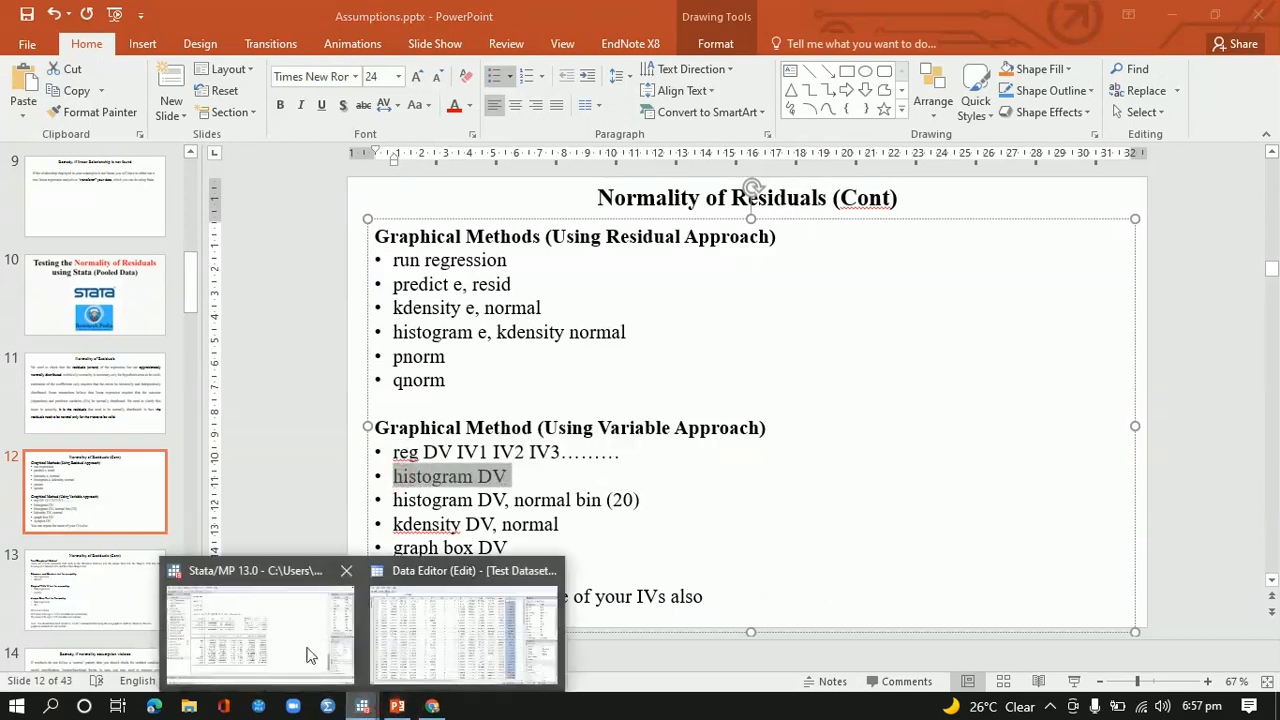
click(284, 634)
text(hist)
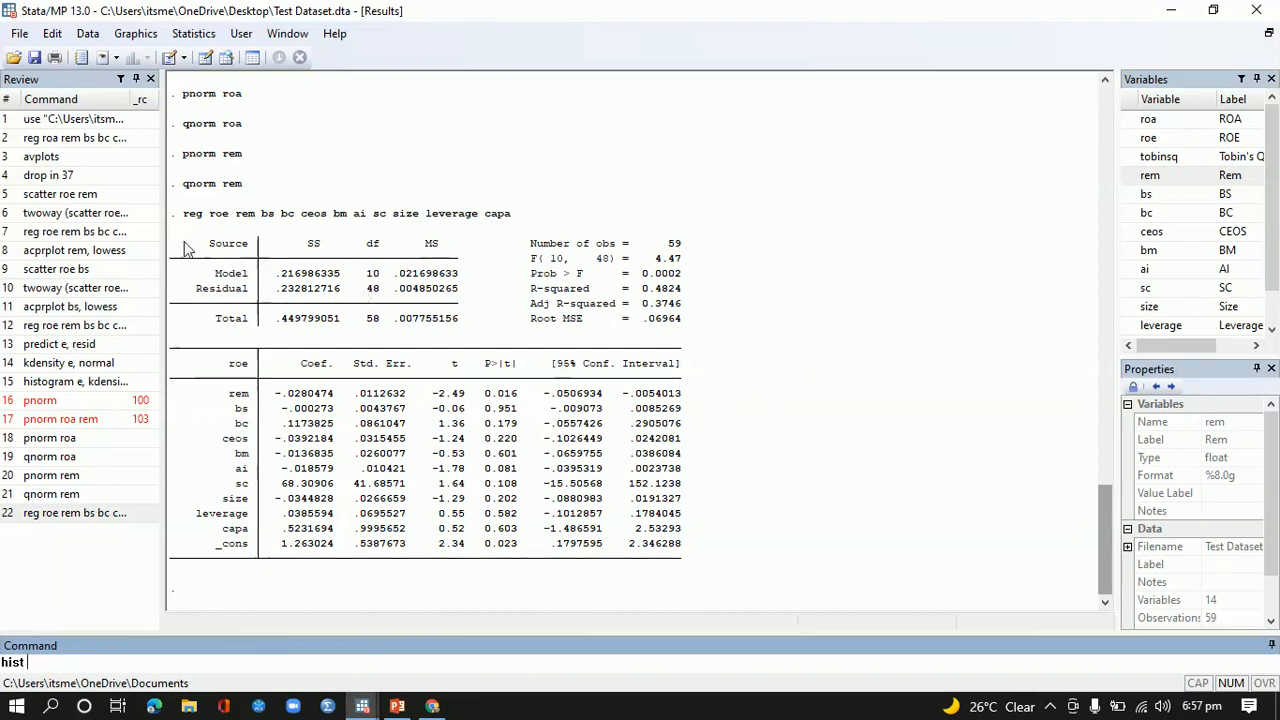
click(1138, 138)
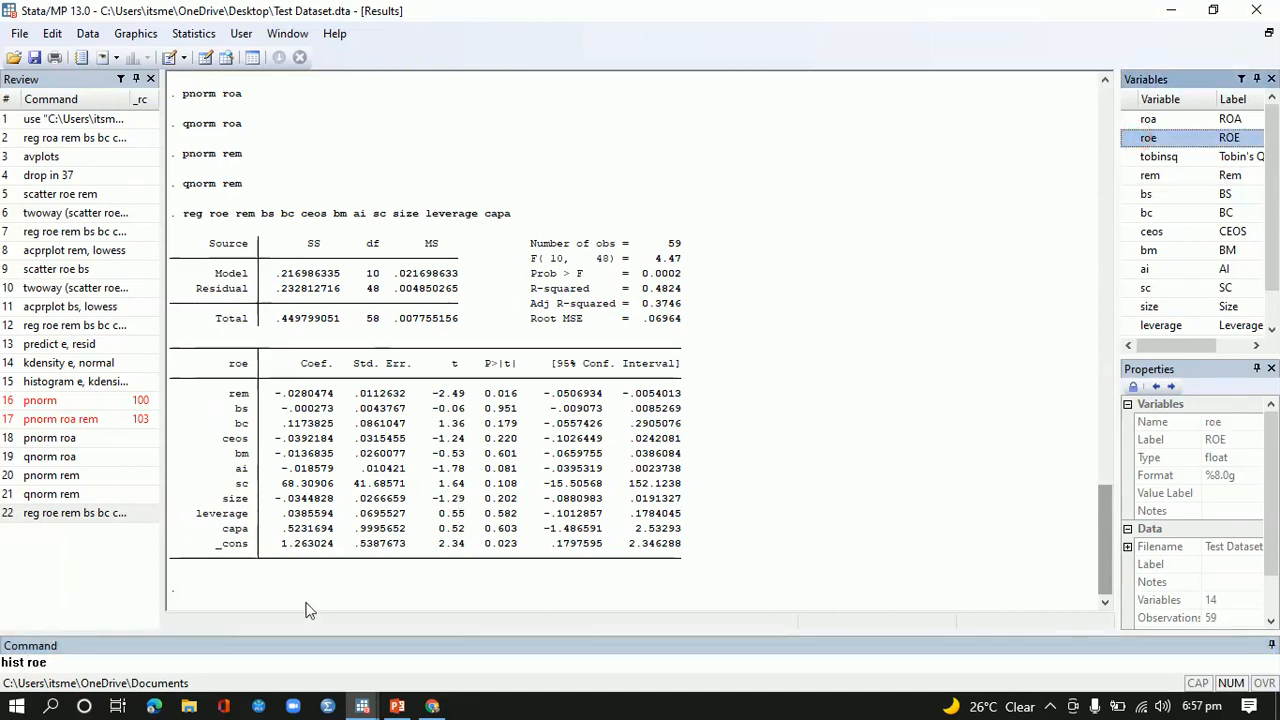
click(268, 668)
key(Return)
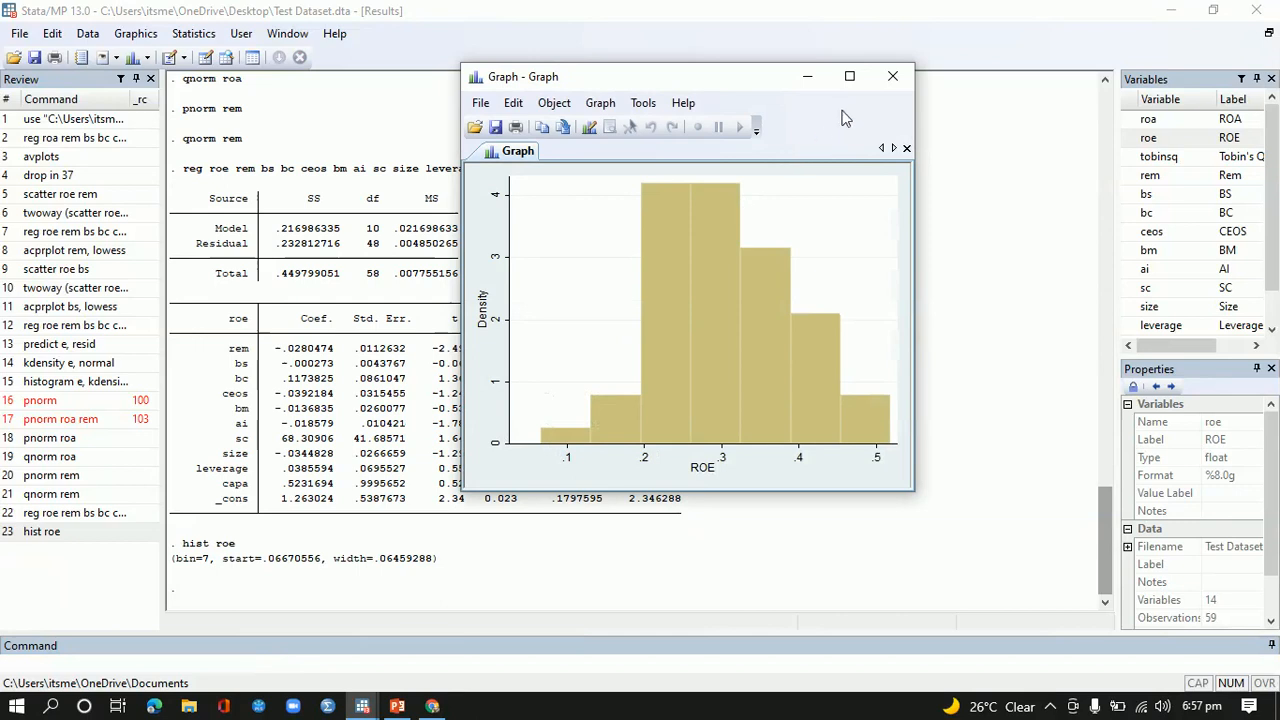
click(849, 76)
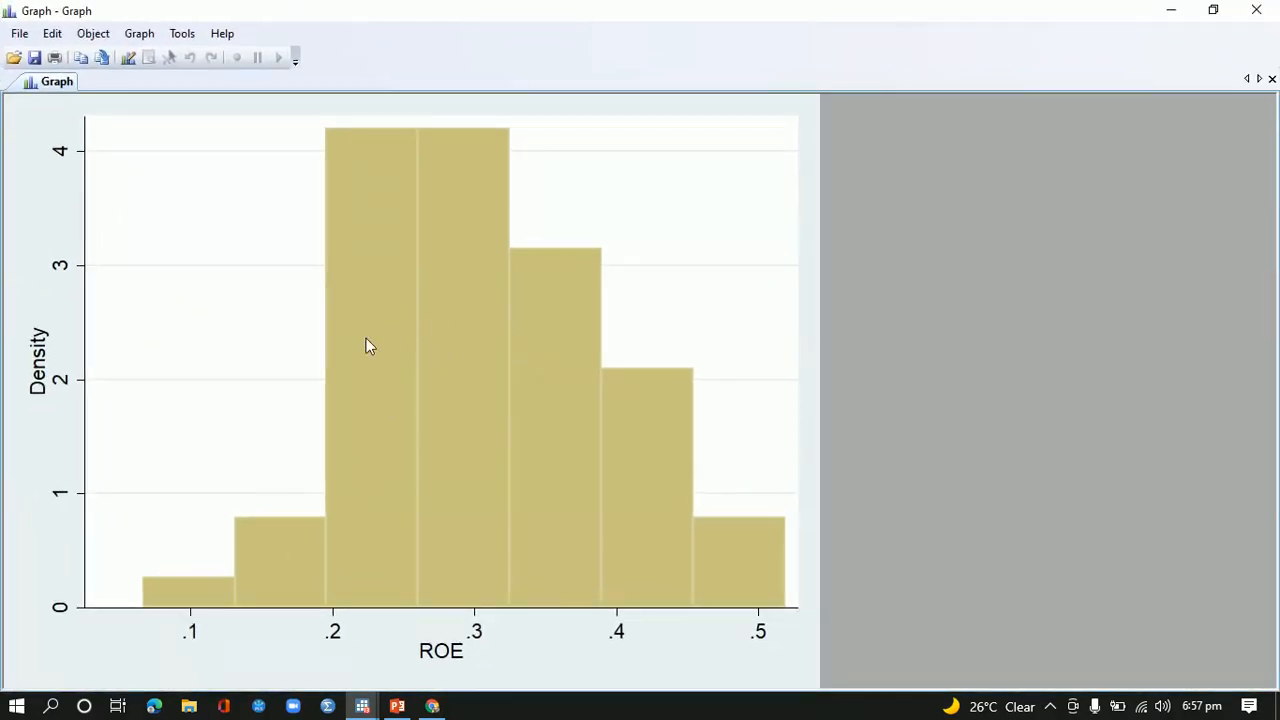
click(1266, 12)
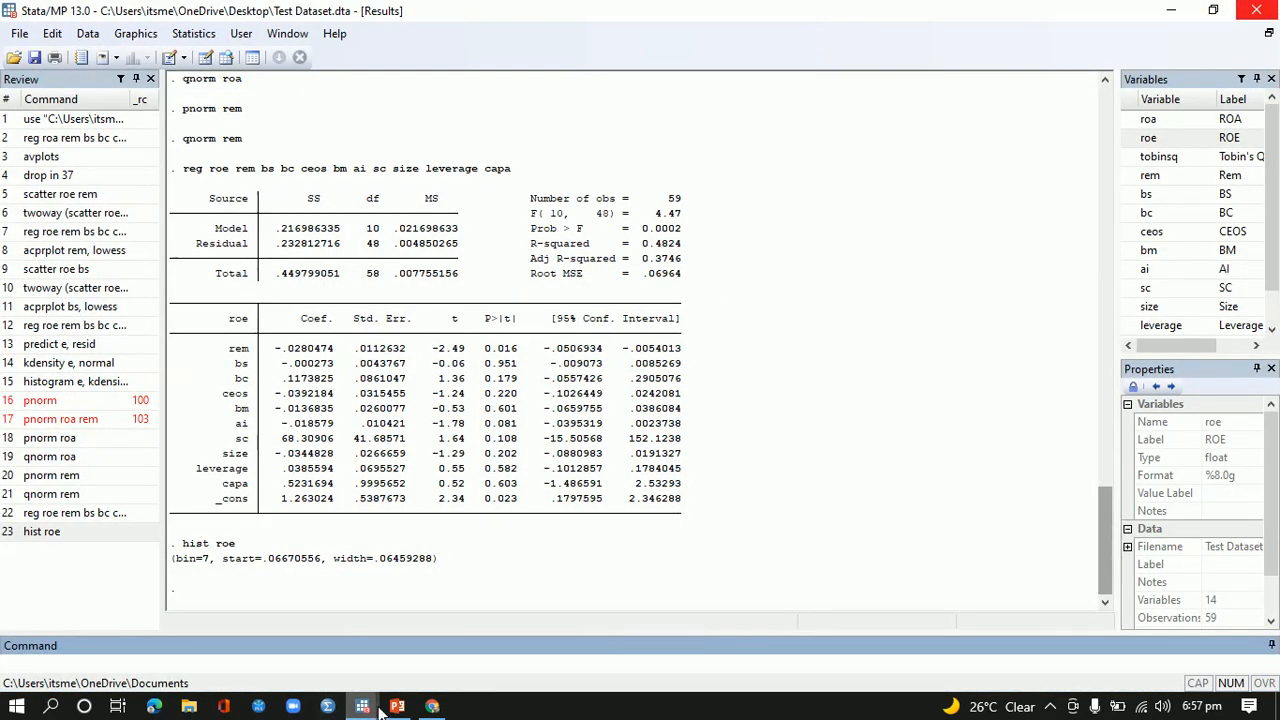
Copy the normal bin (20) histogram command from the PowerPoint slide, run it in Stata as histogram roe, normal bin (20), and close the graph.
click(397, 706)
drag(397, 501, 643, 497)
key(ctrl+c)
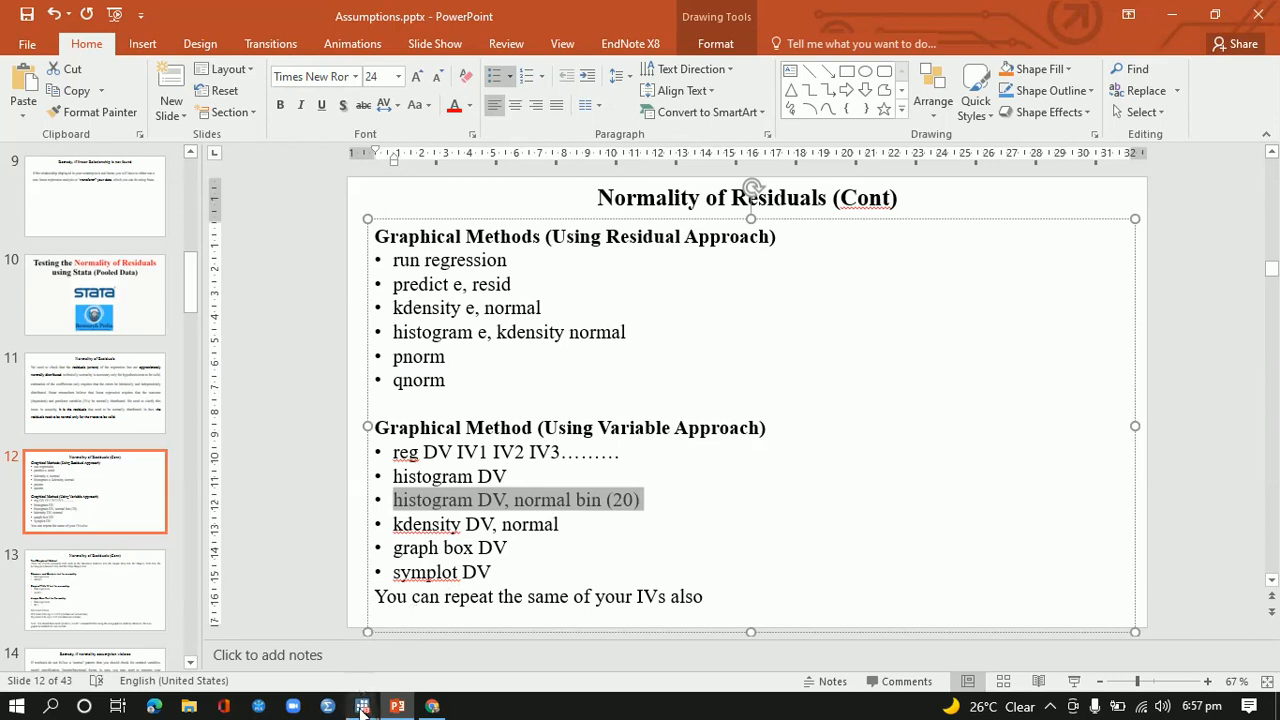
mouse_move(362, 706)
click(271, 630)
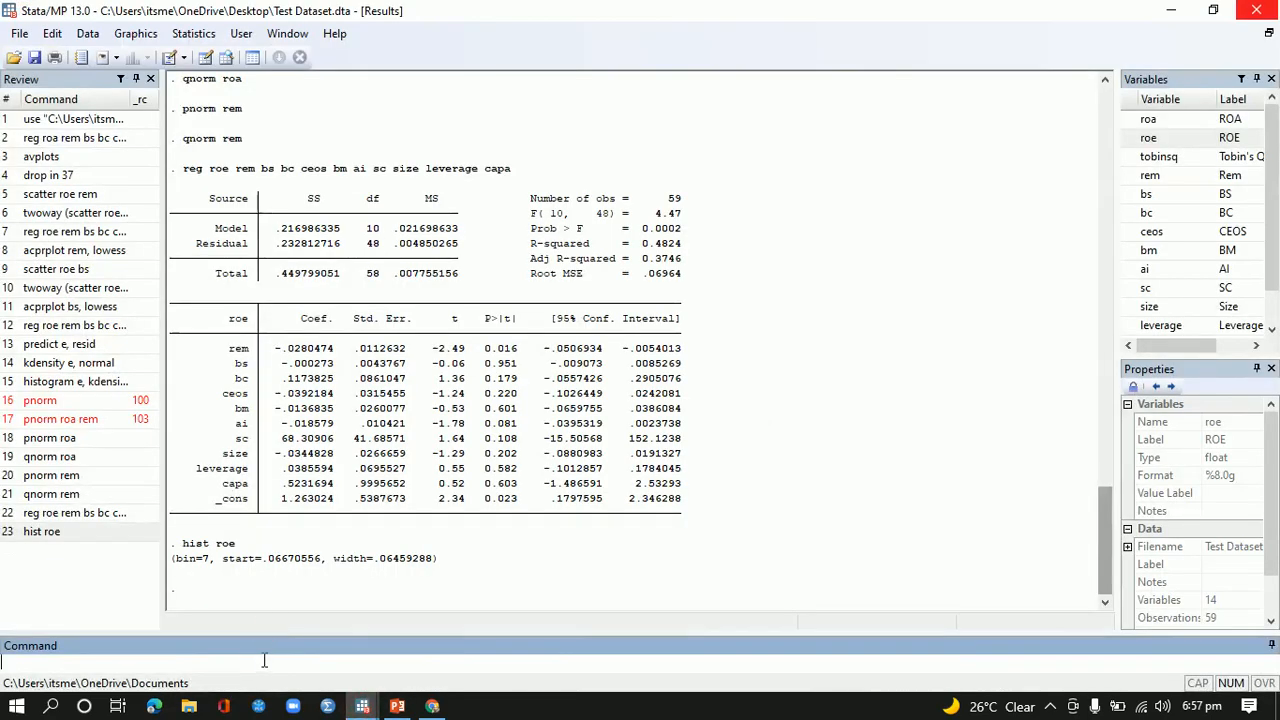
key(ctrl+v)
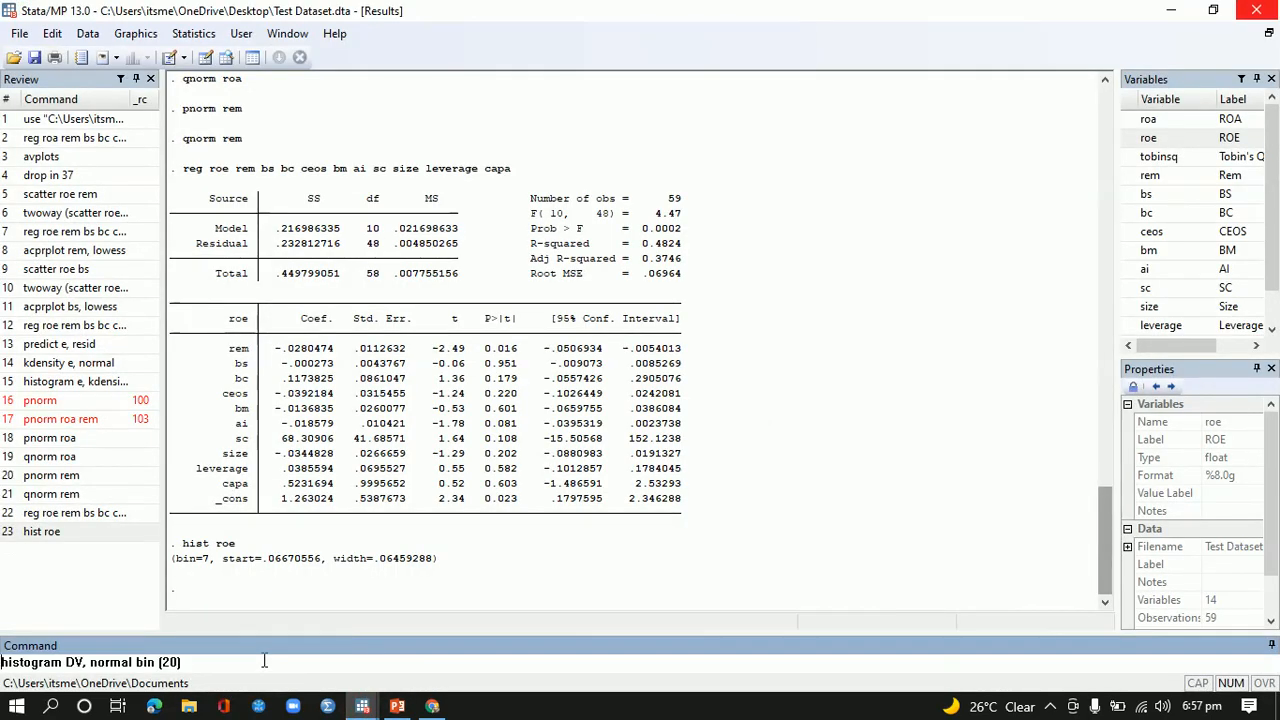
double_click(78, 663)
key(BackSpace)
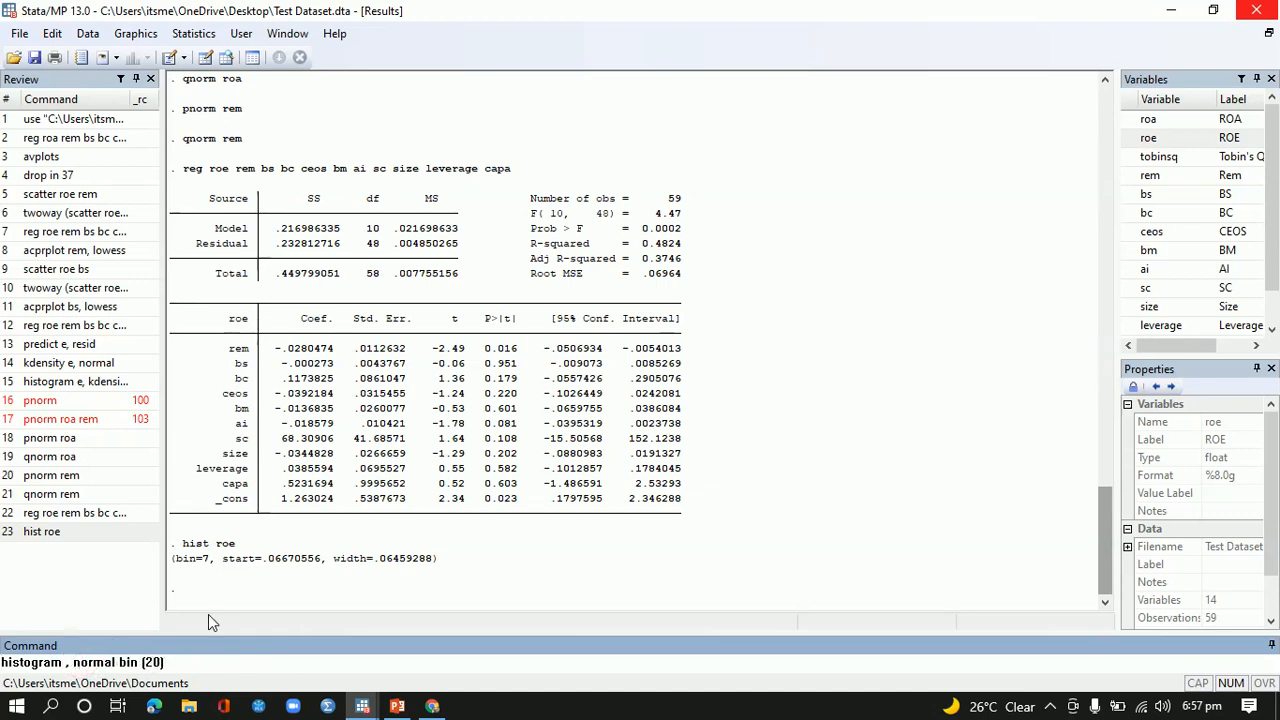
text(roe)
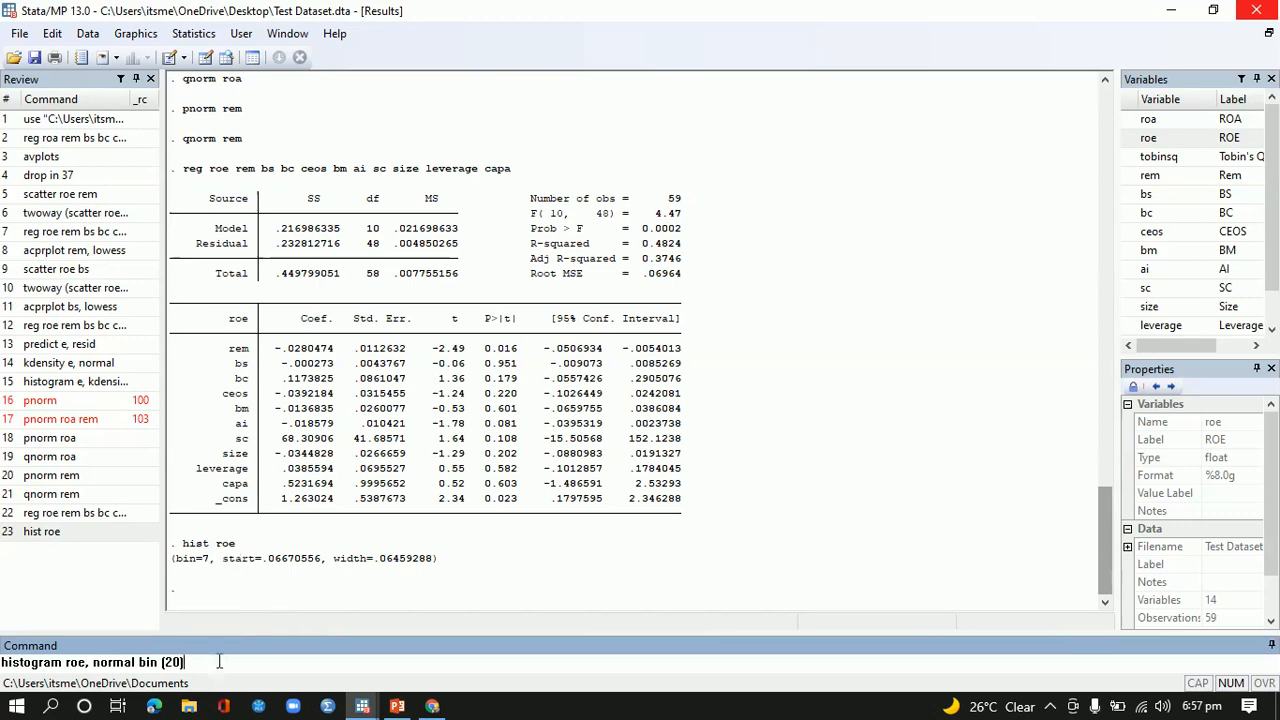
key(Return)
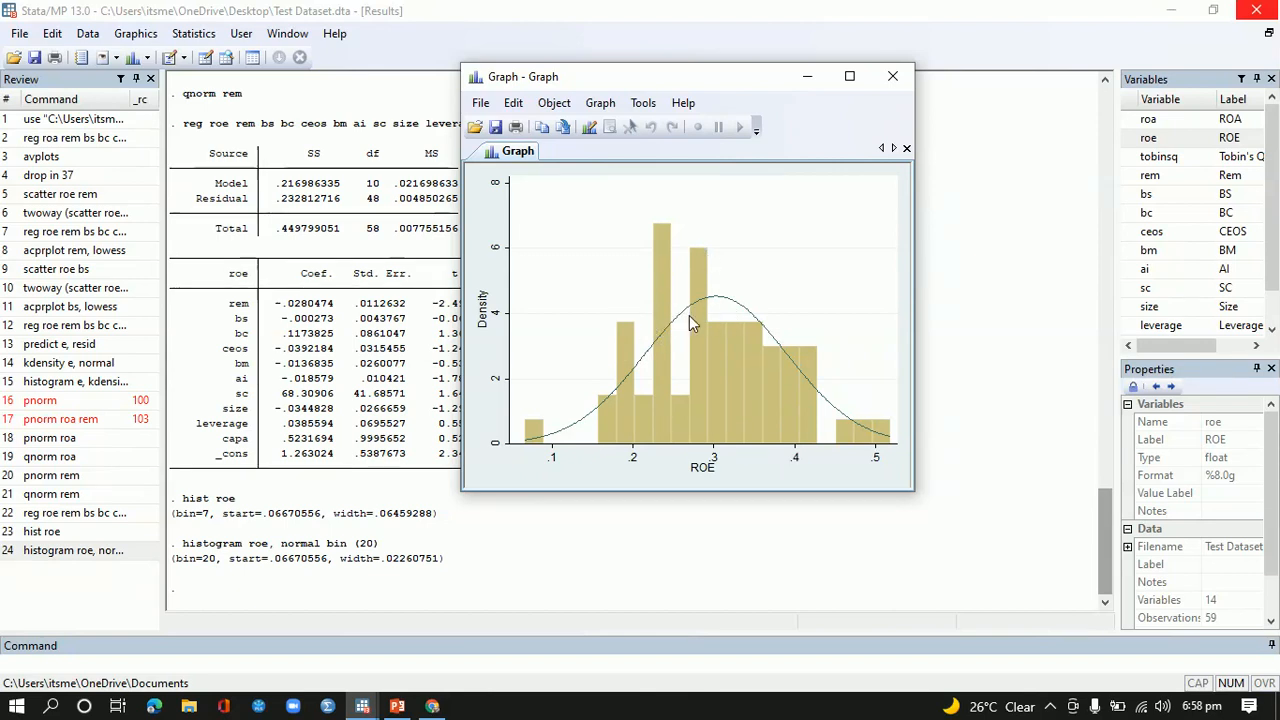
click(893, 80)
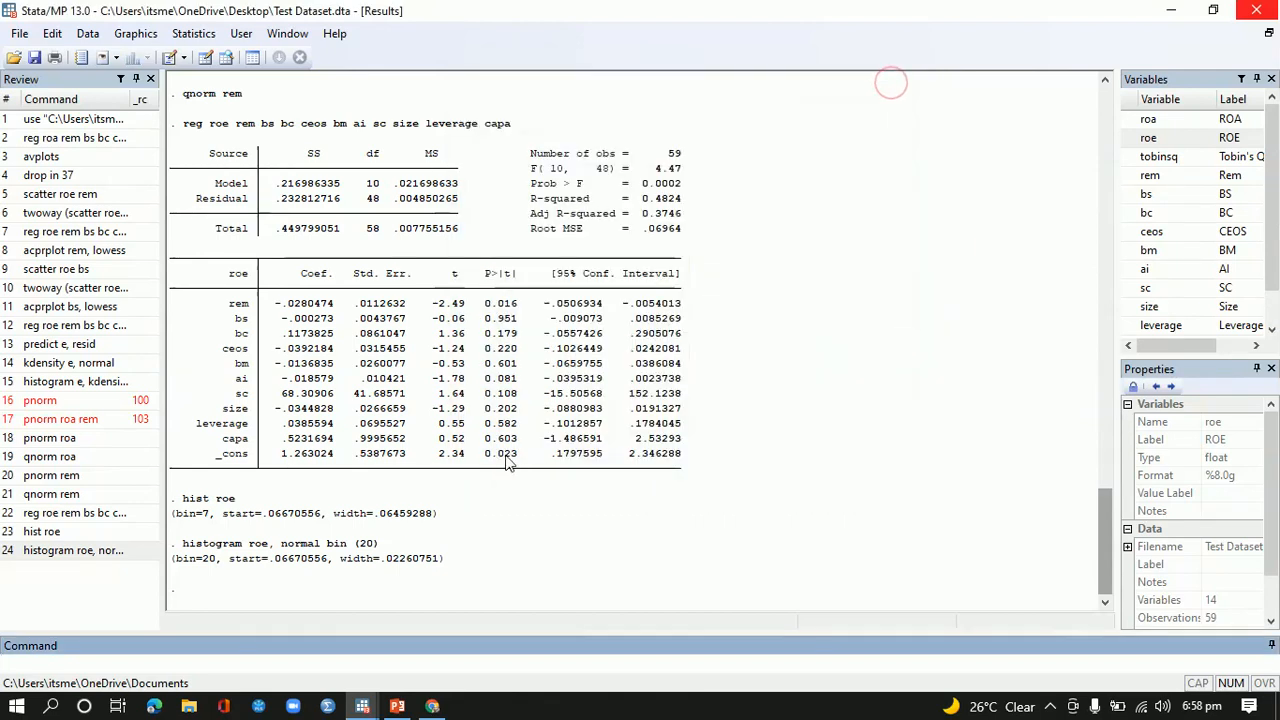
Copy the kdensity DV, normal command from the PowerPoint slide, run it in Stata as kdensity roe, normal, view the graph enlarged and close it.
click(396, 707)
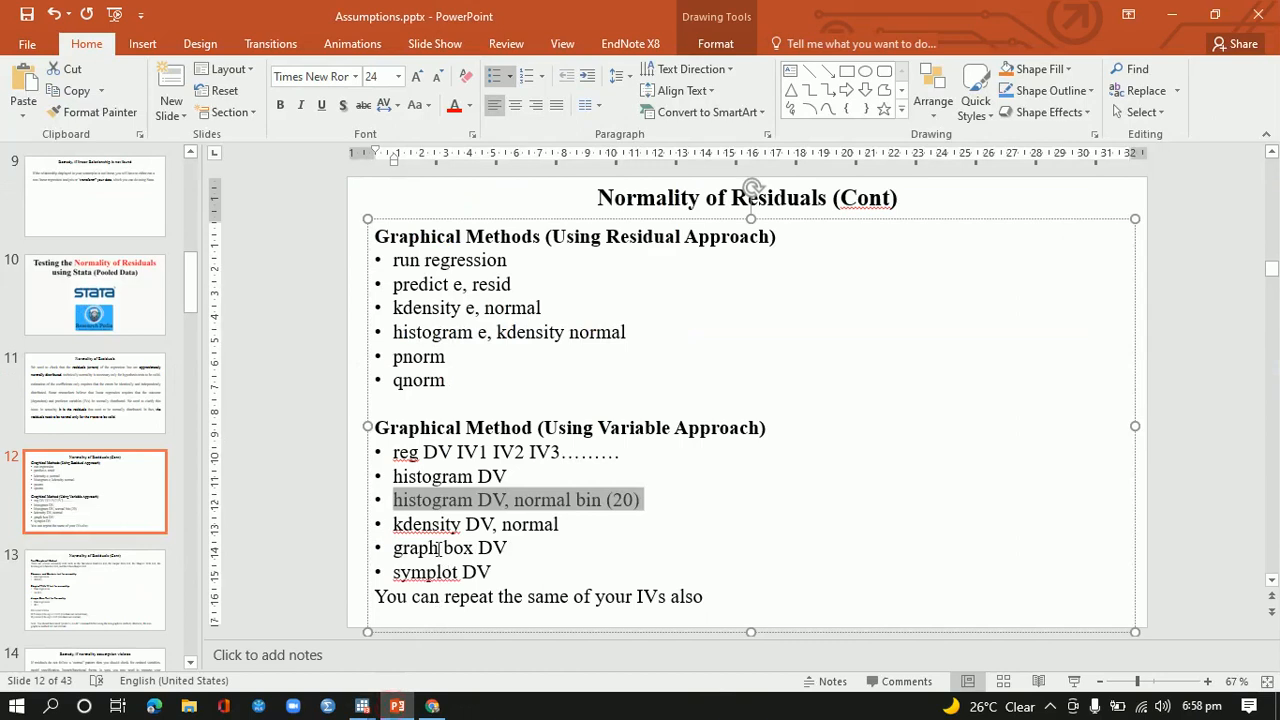
drag(394, 524, 555, 526)
key(ctrl+c)
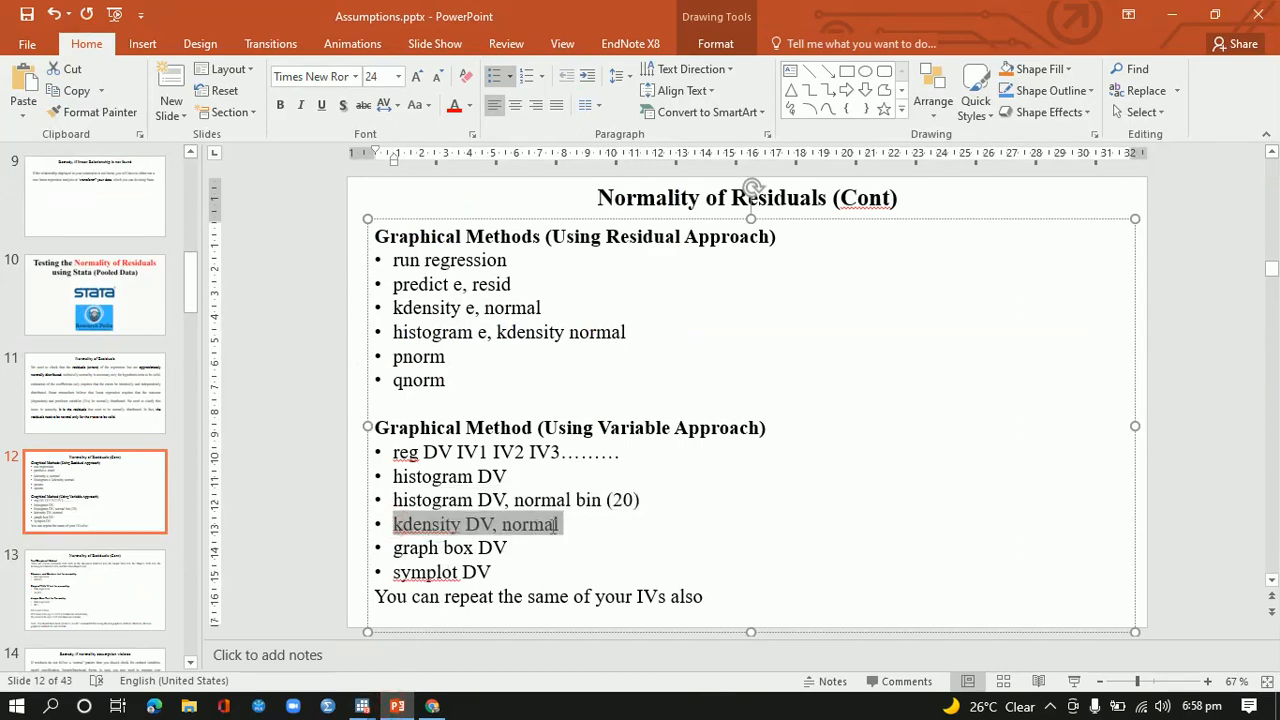
mouse_move(362, 707)
click(295, 660)
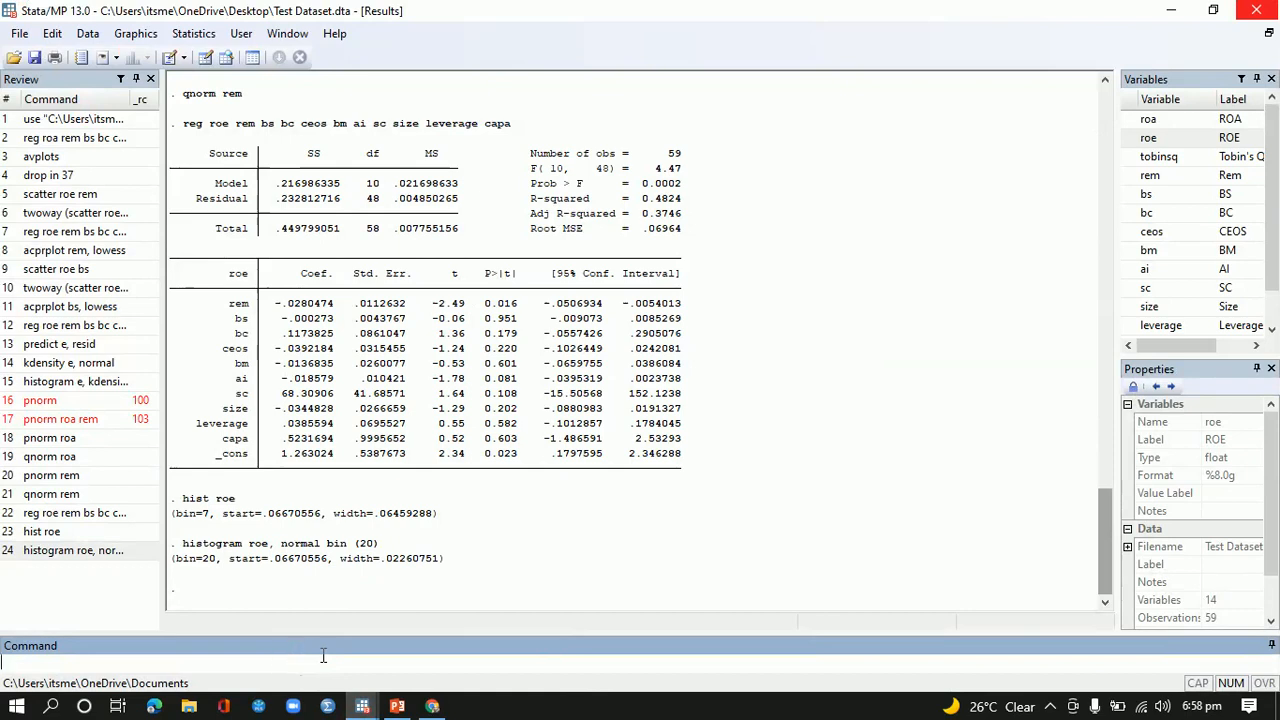
key(ctrl+v)
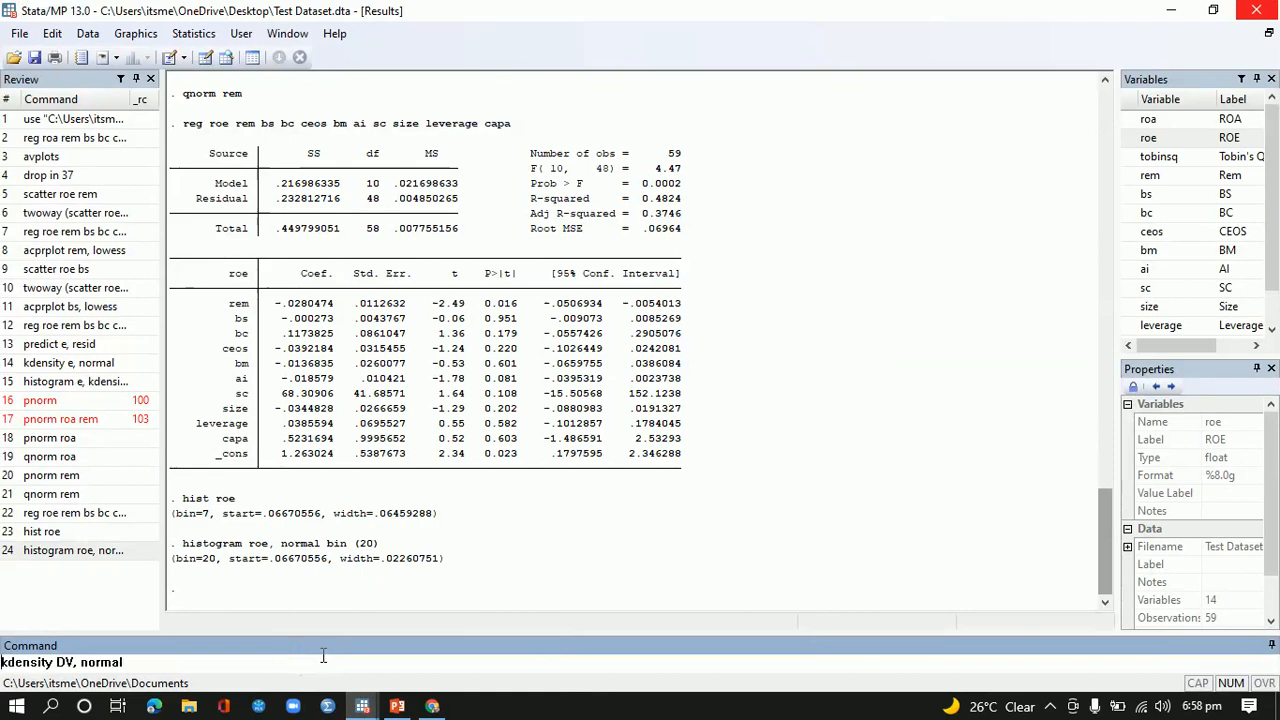
double_click(68, 662)
key(BackSpace)
text(roe)
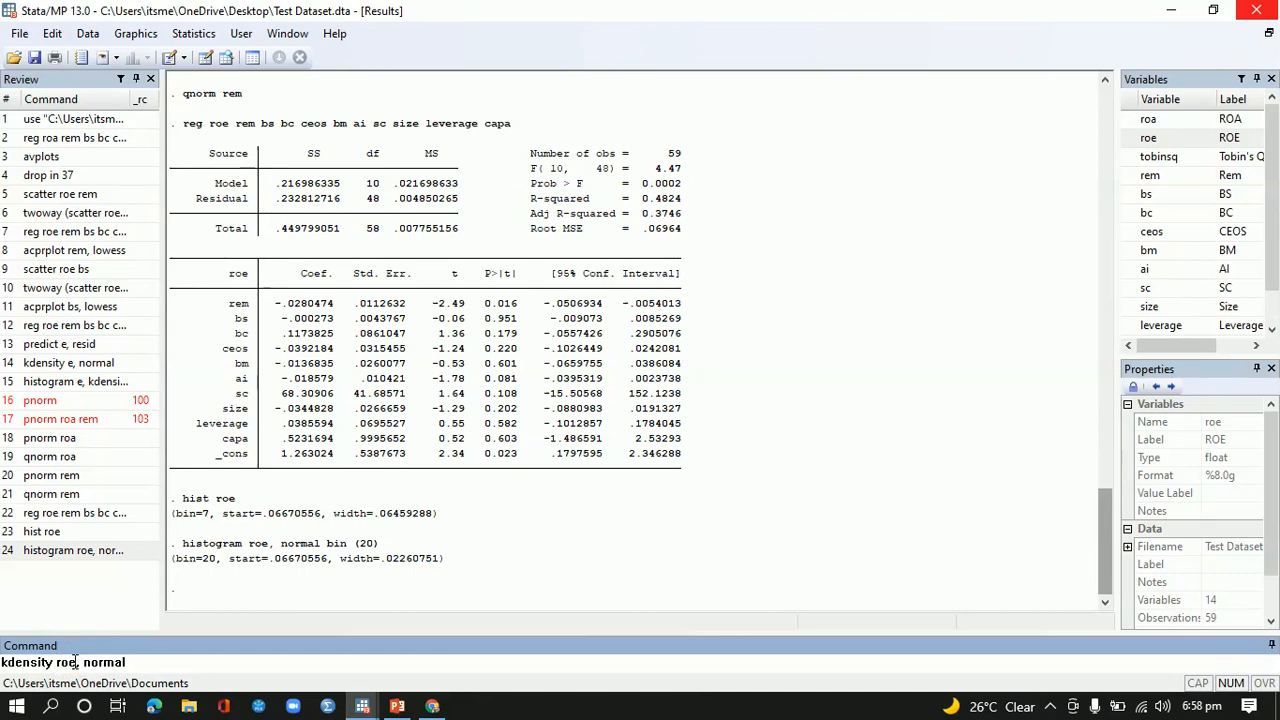
key(Return)
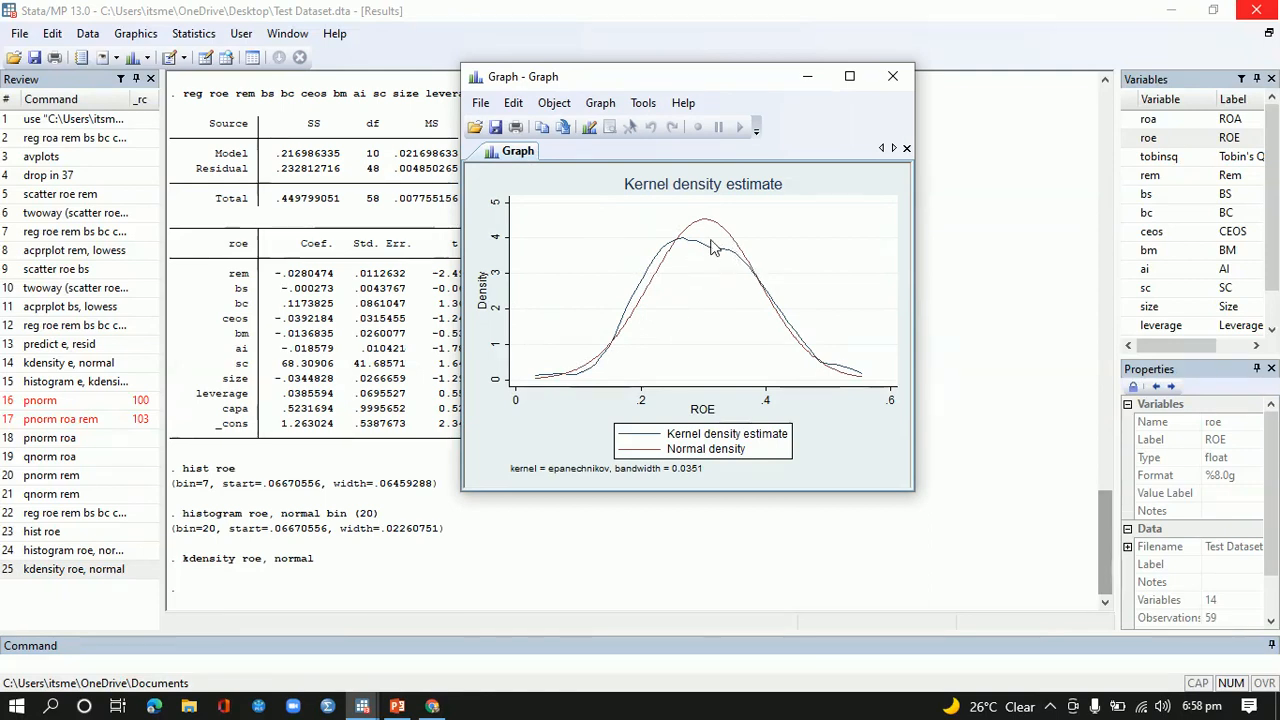
click(850, 77)
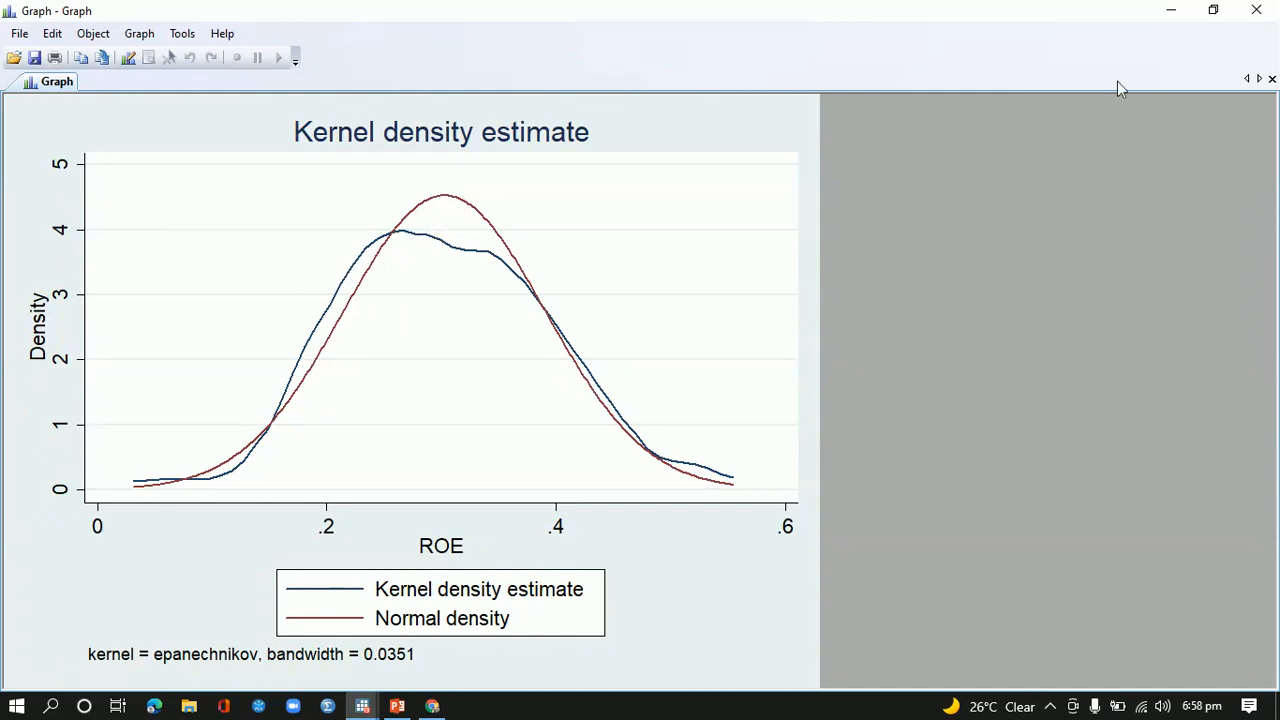
click(1256, 10)
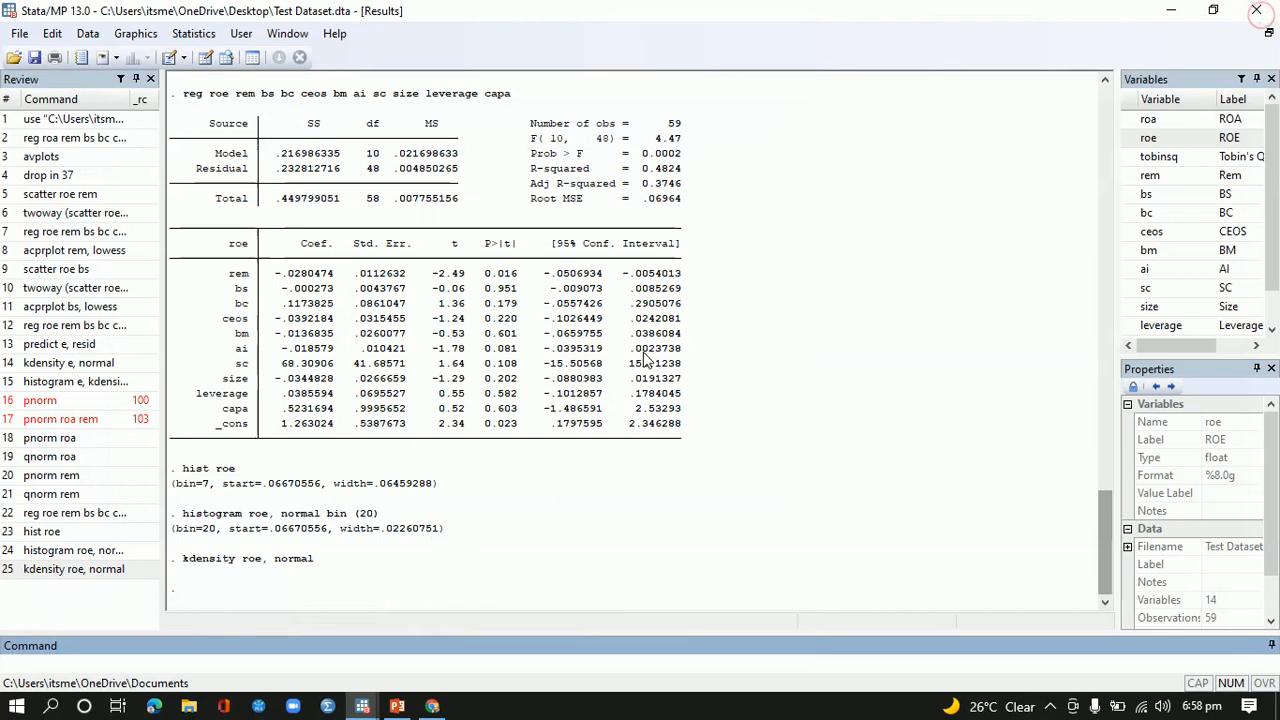
Copy the graph box DV command from the PowerPoint slide, run it in Stata as graph box roe, view the plot enlarged and close it.
click(397, 700)
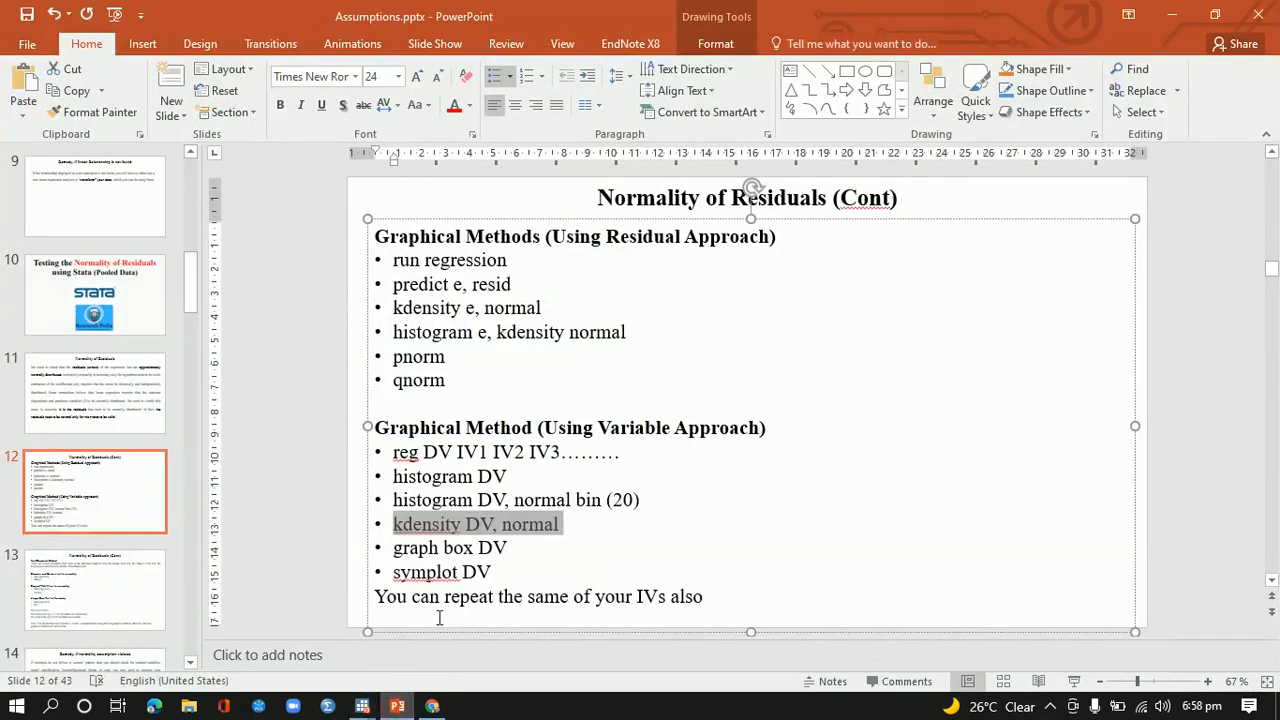
drag(393, 548, 512, 550)
key(ctrl+c)
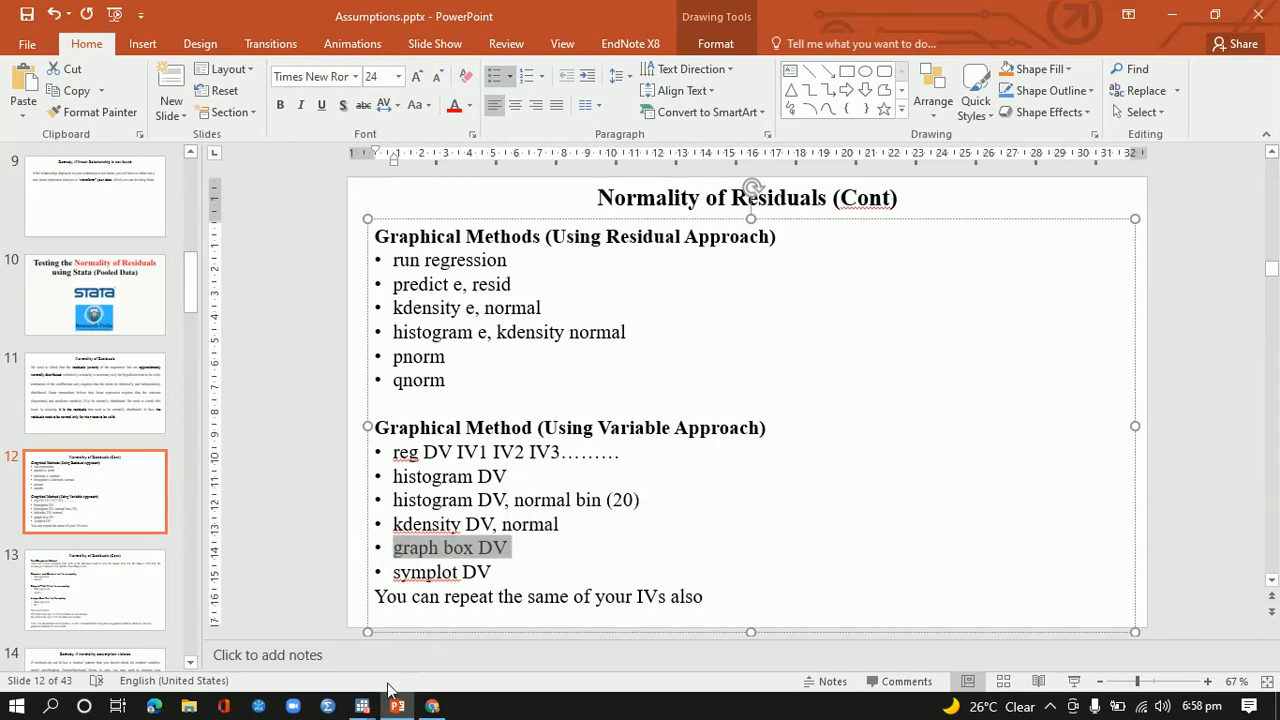
mouse_move(362, 706)
click(300, 663)
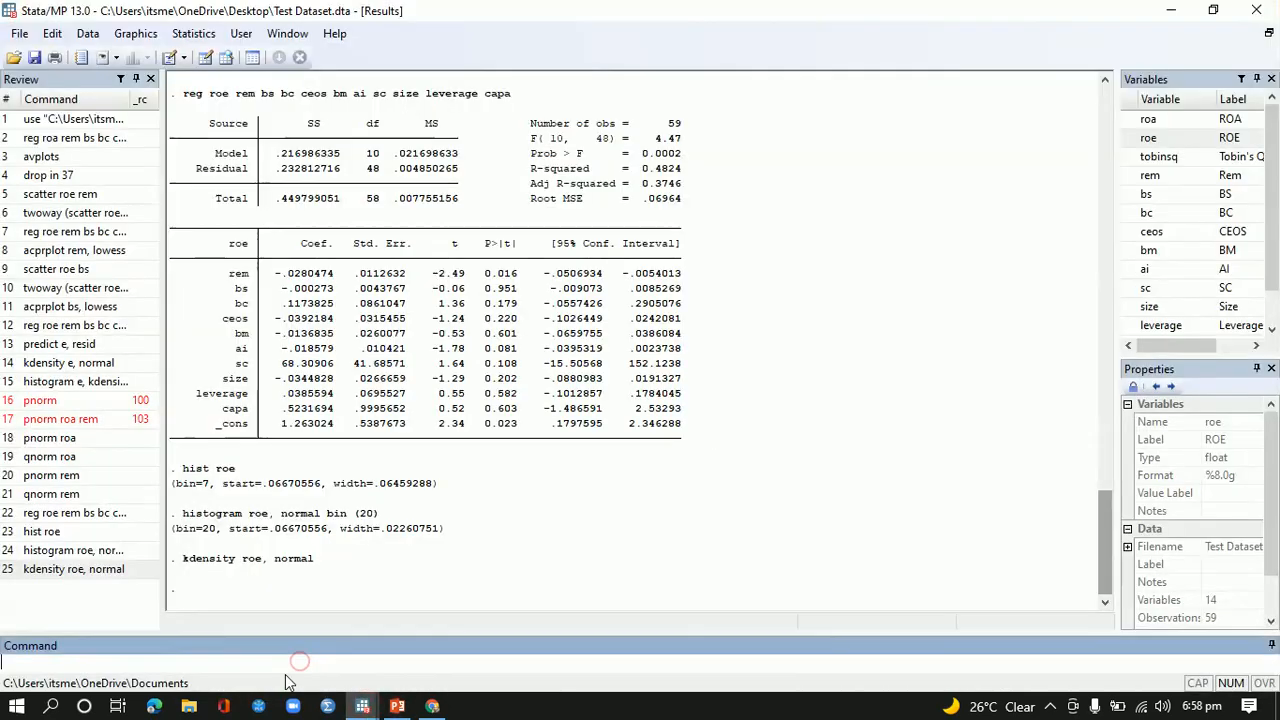
click(286, 662)
key(ctrl+v)
key(BackSpace)
key(BackSpace)
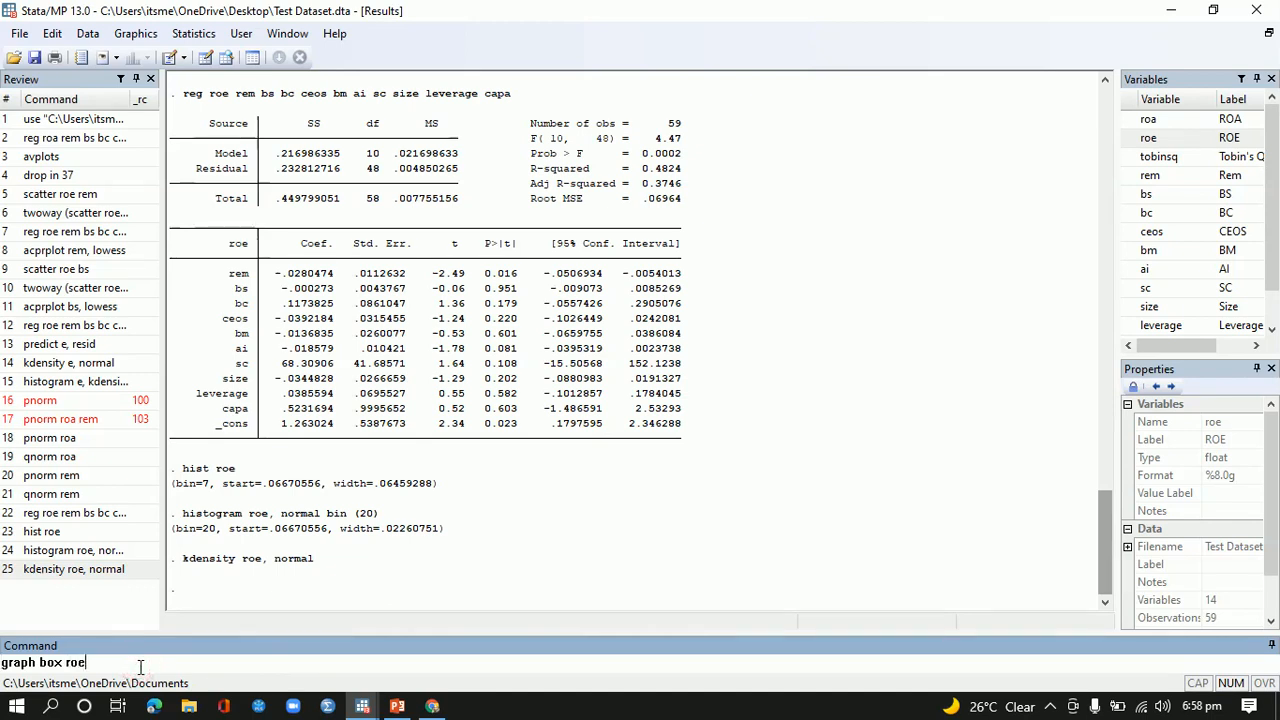
text(roe)
key(Return)
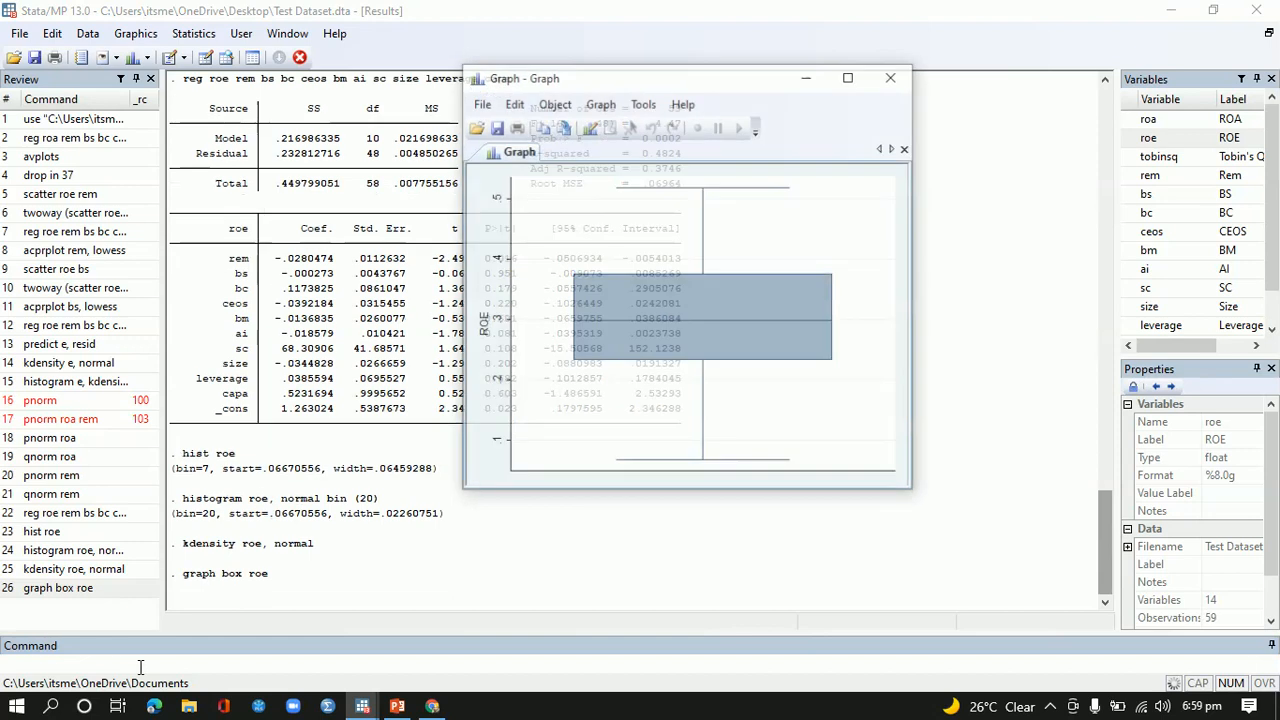
click(849, 76)
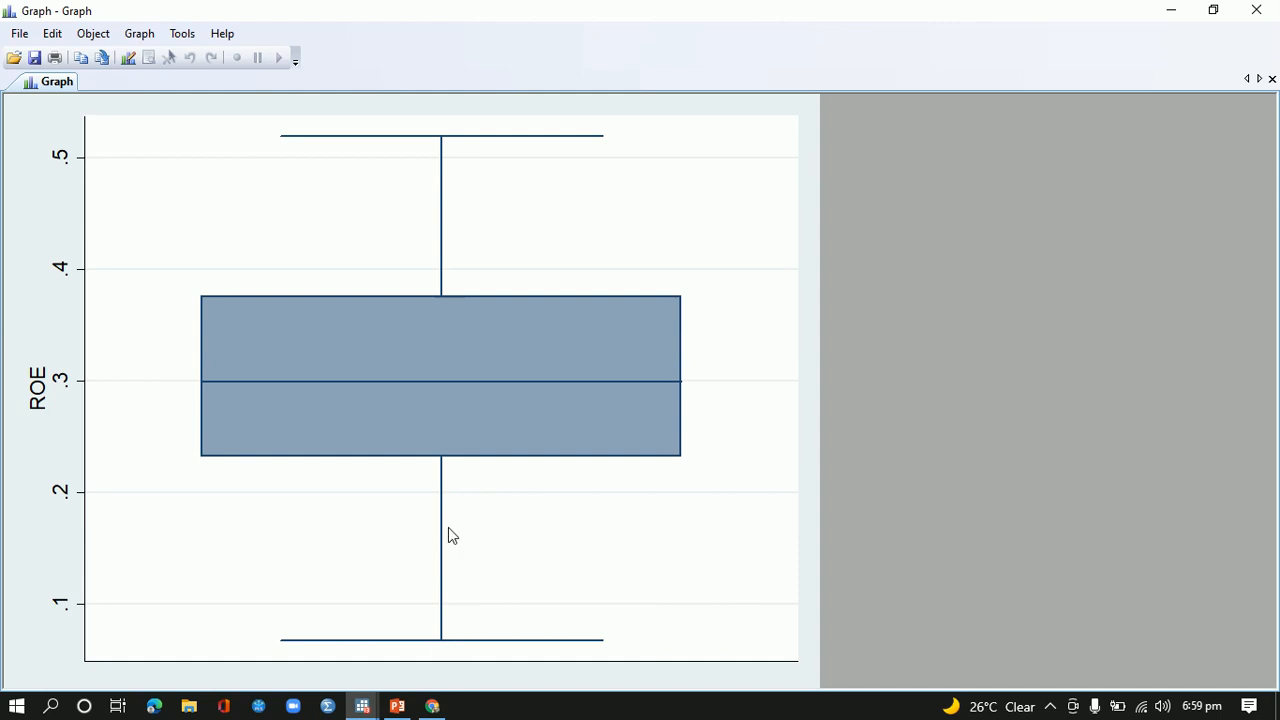
click(1256, 9)
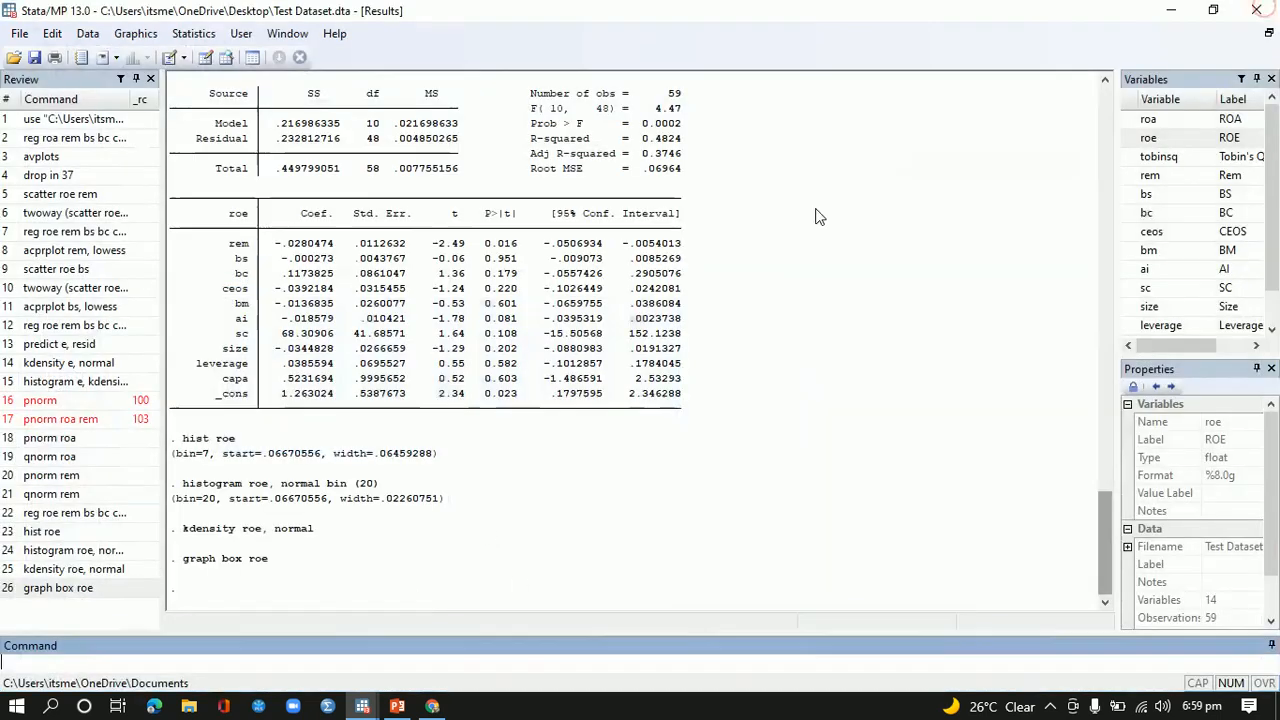
Select the symplot DV command on the PowerPoint slide.
click(397, 706)
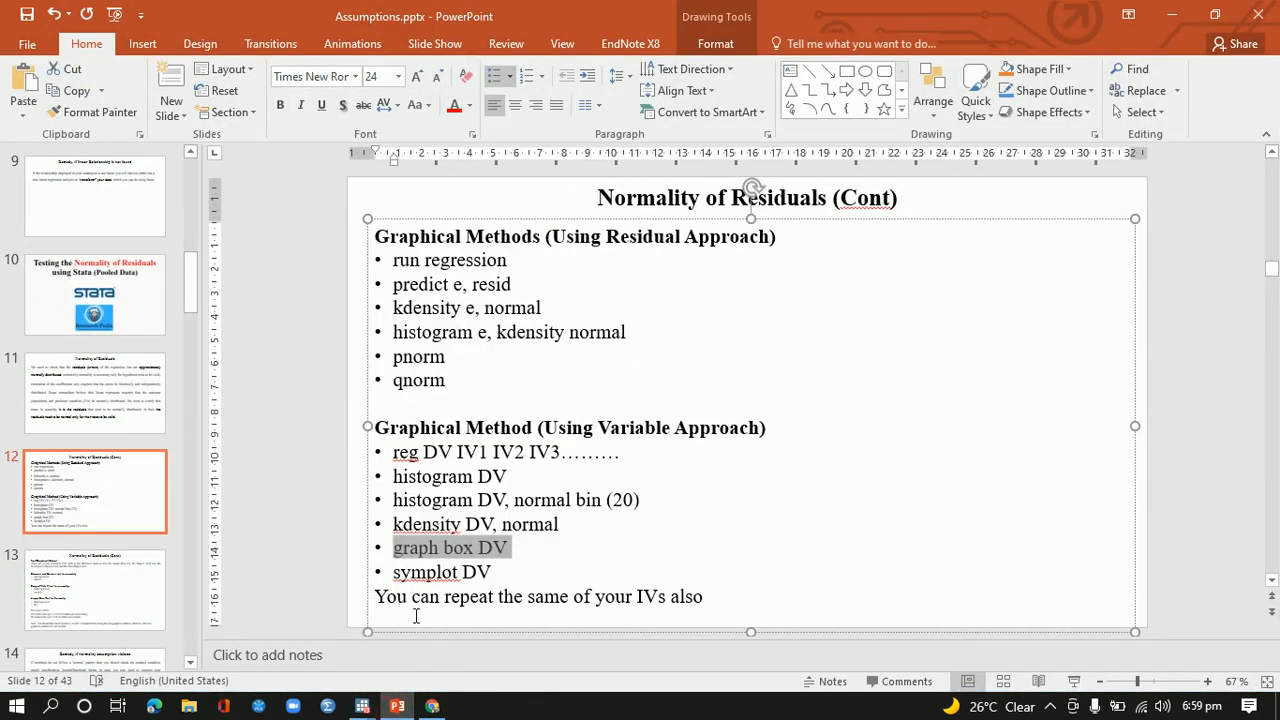
drag(395, 573, 492, 573)
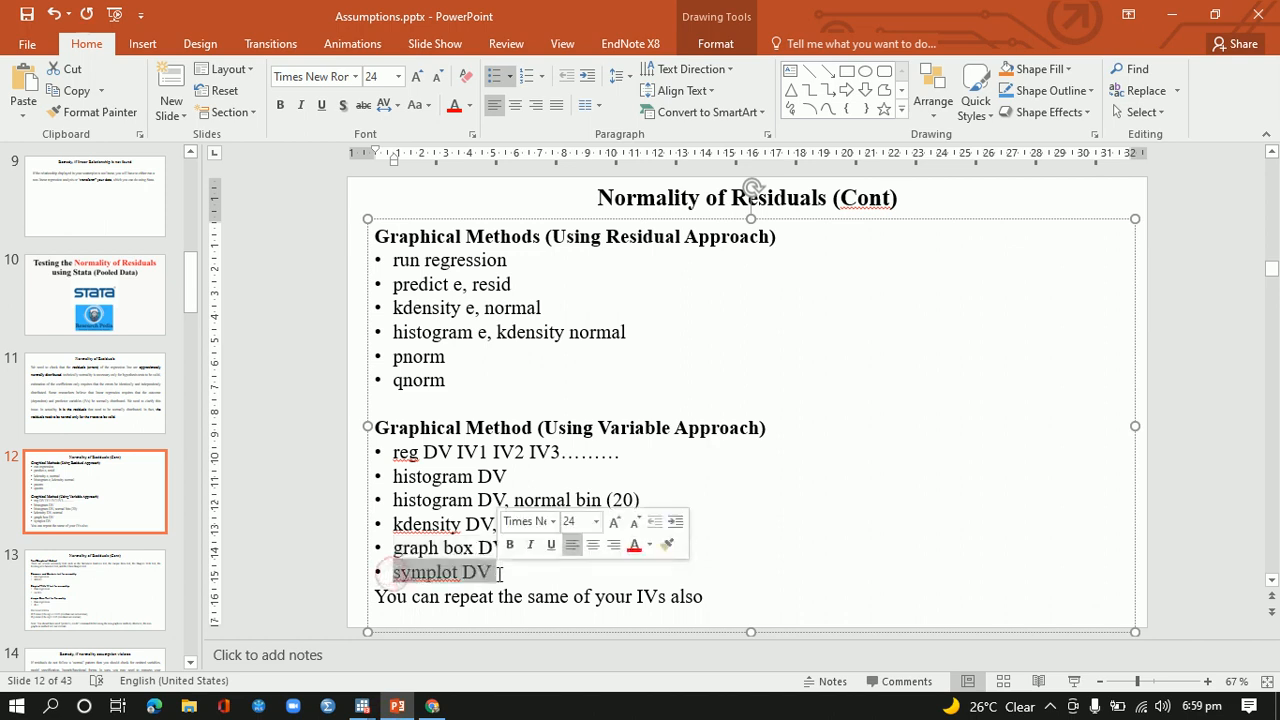
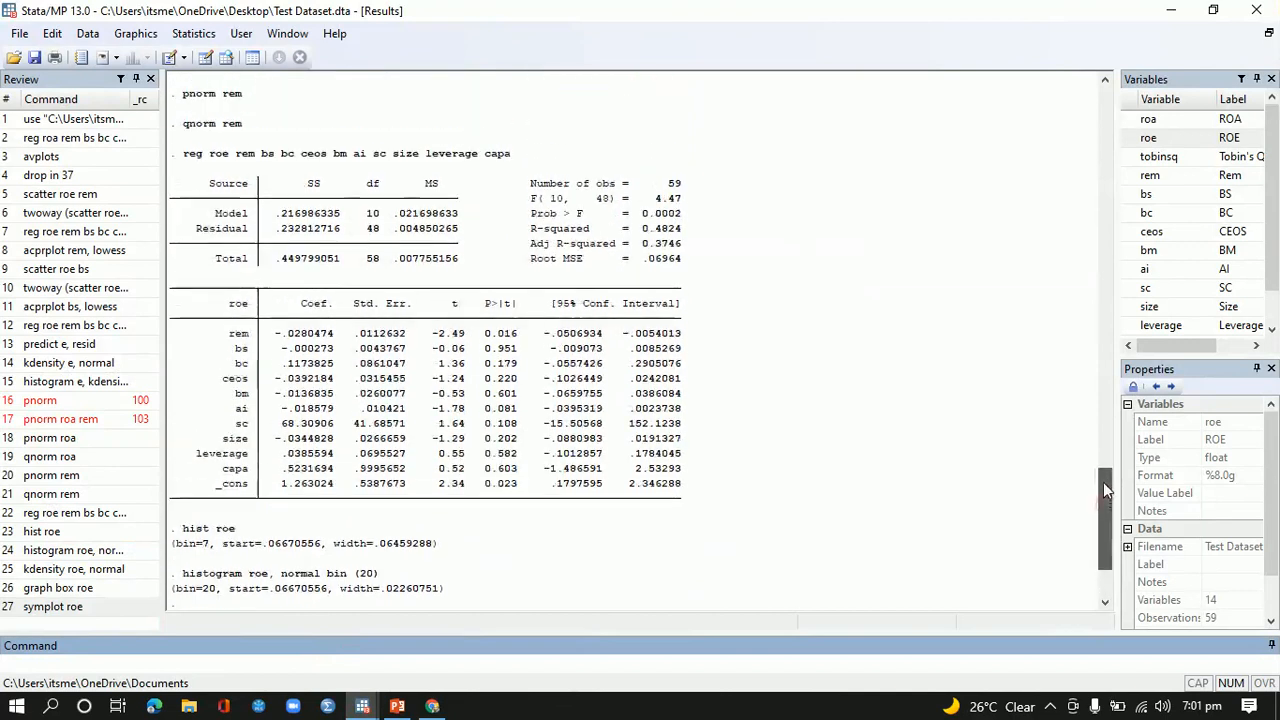
Copy the earlier regression command from the Stata results and rerun reg roe rem bs bc ceos bm ai sc size leverage capa.
drag(513, 290, 184, 294)
key(ctrl+c)
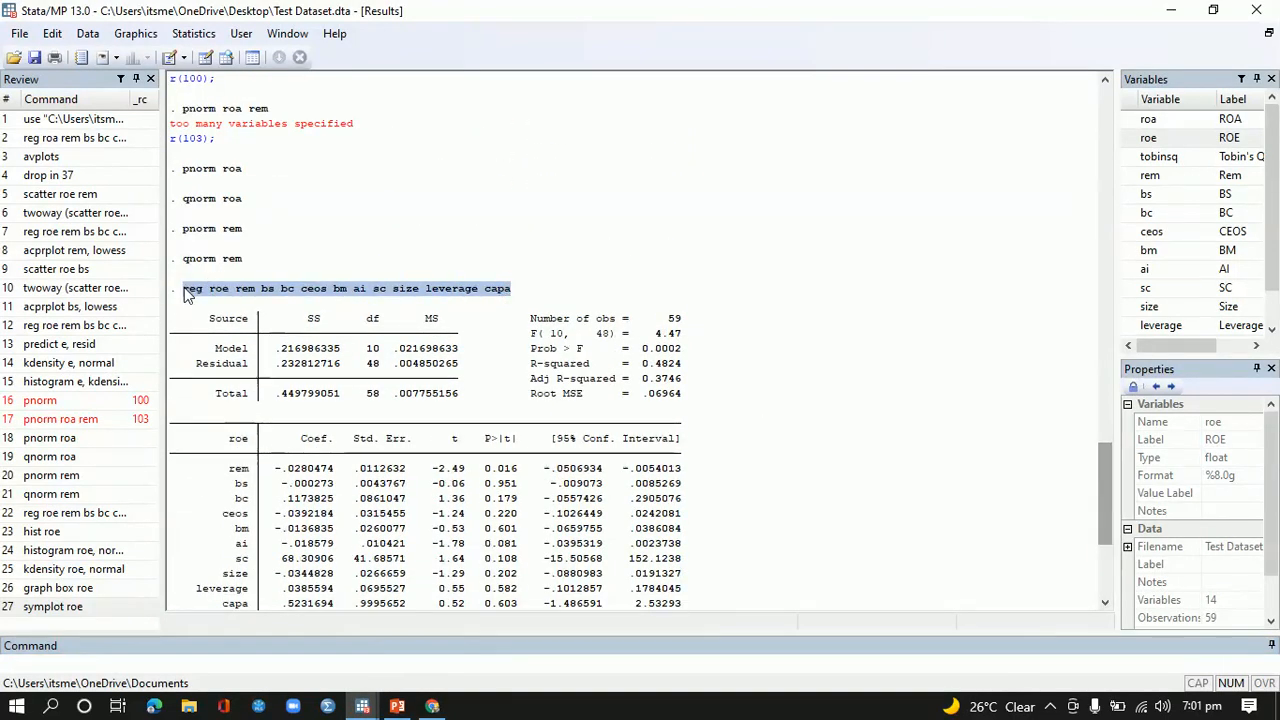
drag(1112, 520, 1100, 582)
click(804, 658)
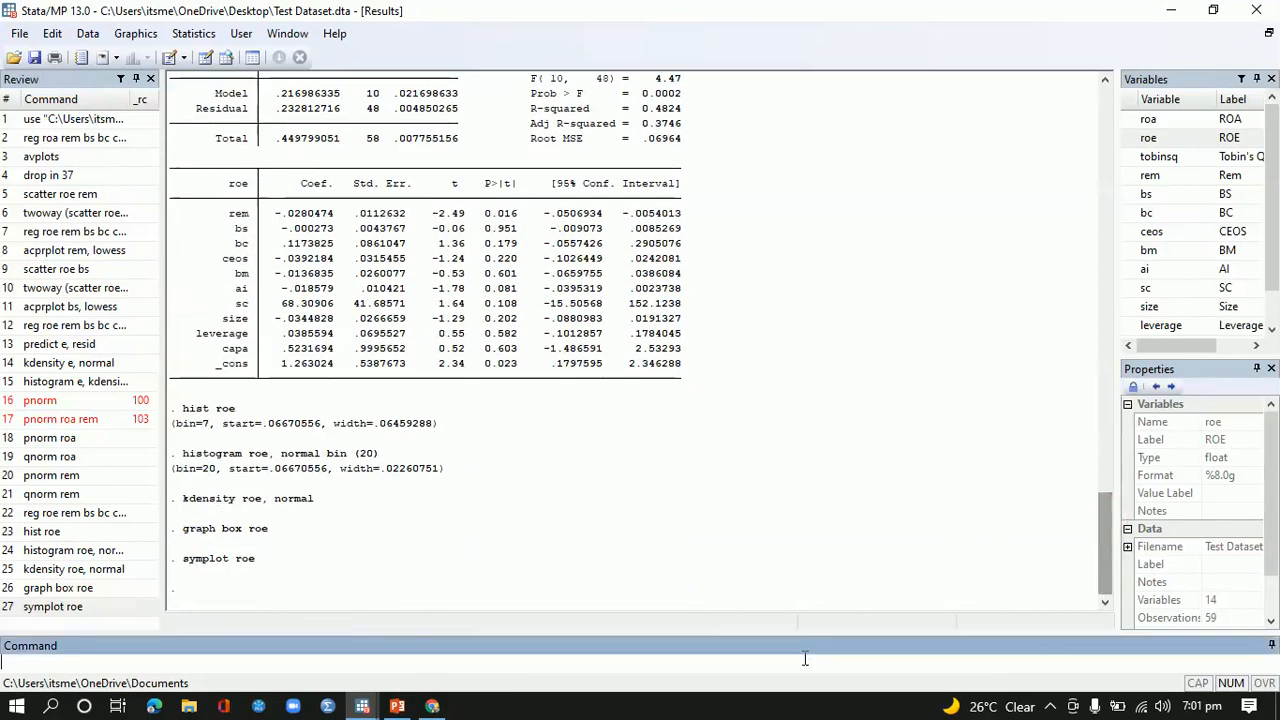
key(ctrl+v)
key(Return)
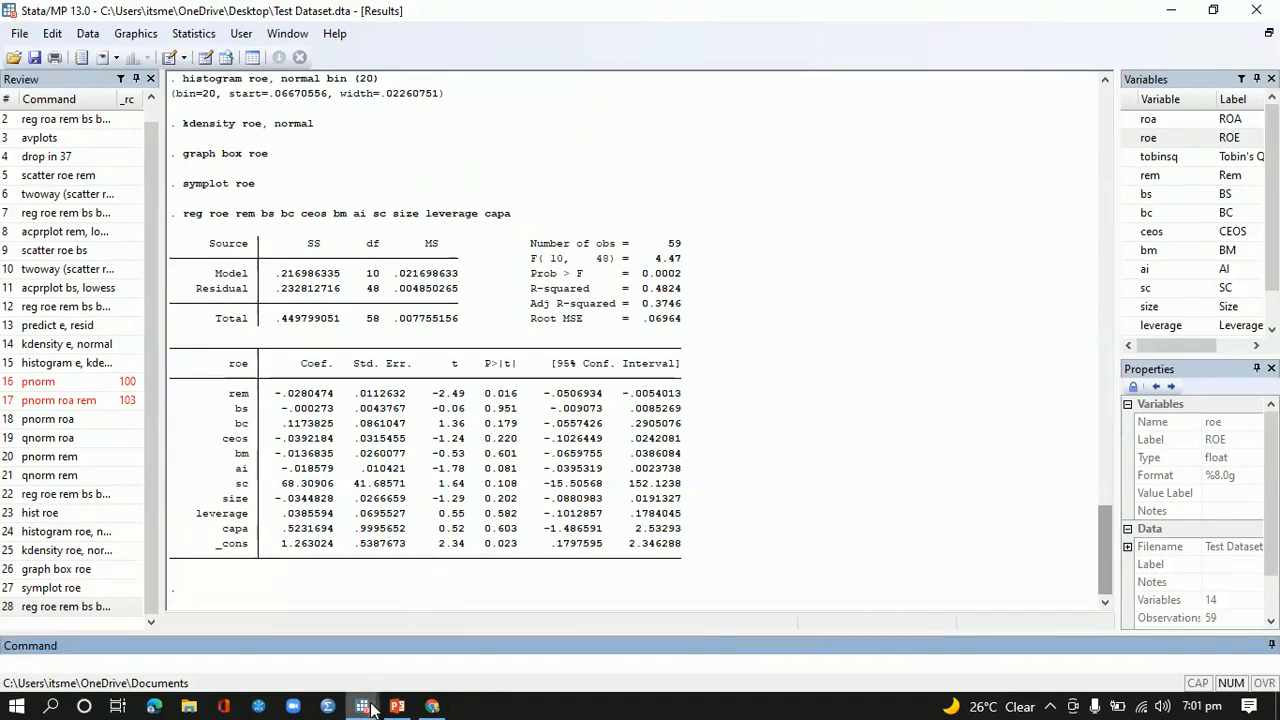
Check the Skewness and Kurtosis test commands on the PowerPoint slide, and run sktest e in Stata.
mouse_move(370, 708)
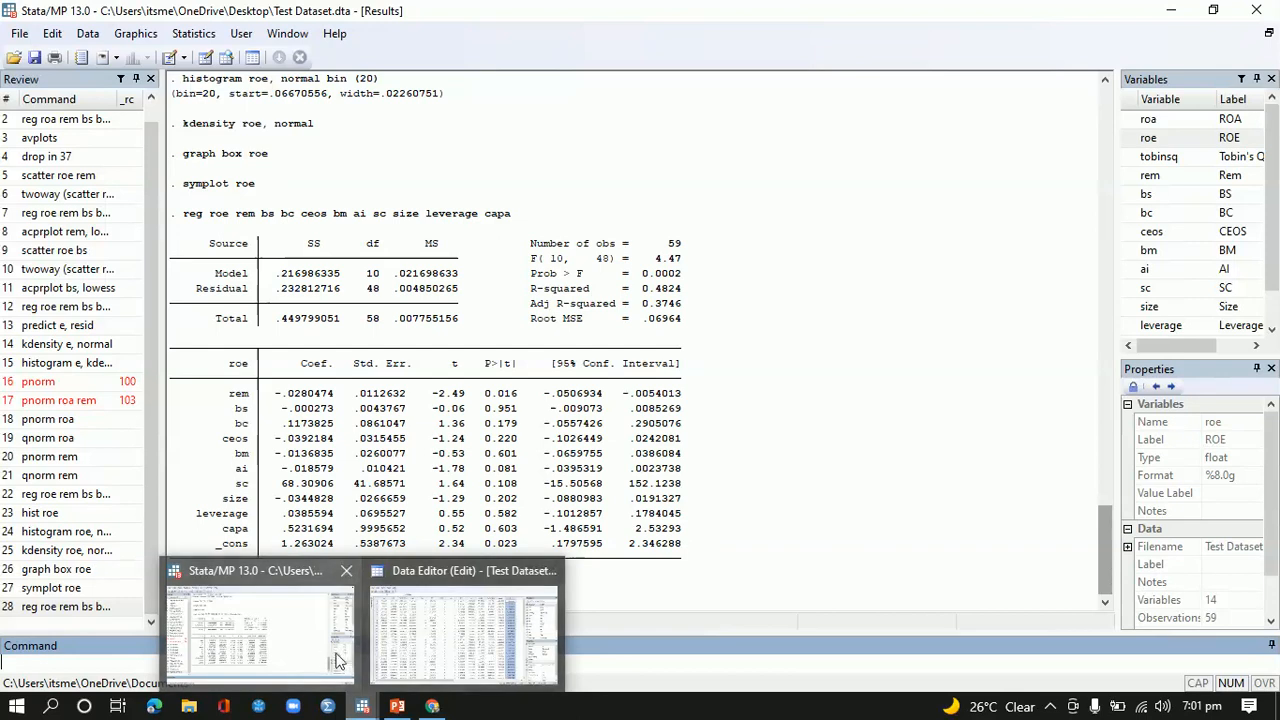
click(397, 706)
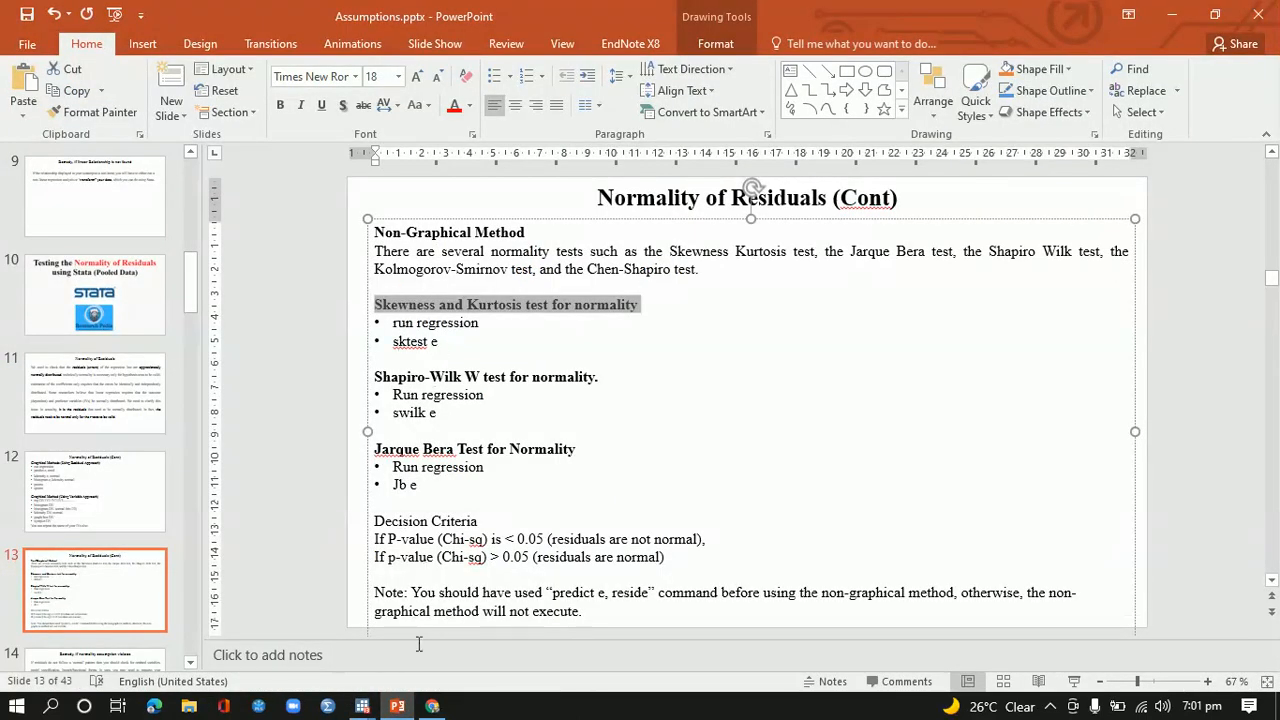
mouse_move(362, 706)
click(297, 639)
click(305, 661)
text(sktest)
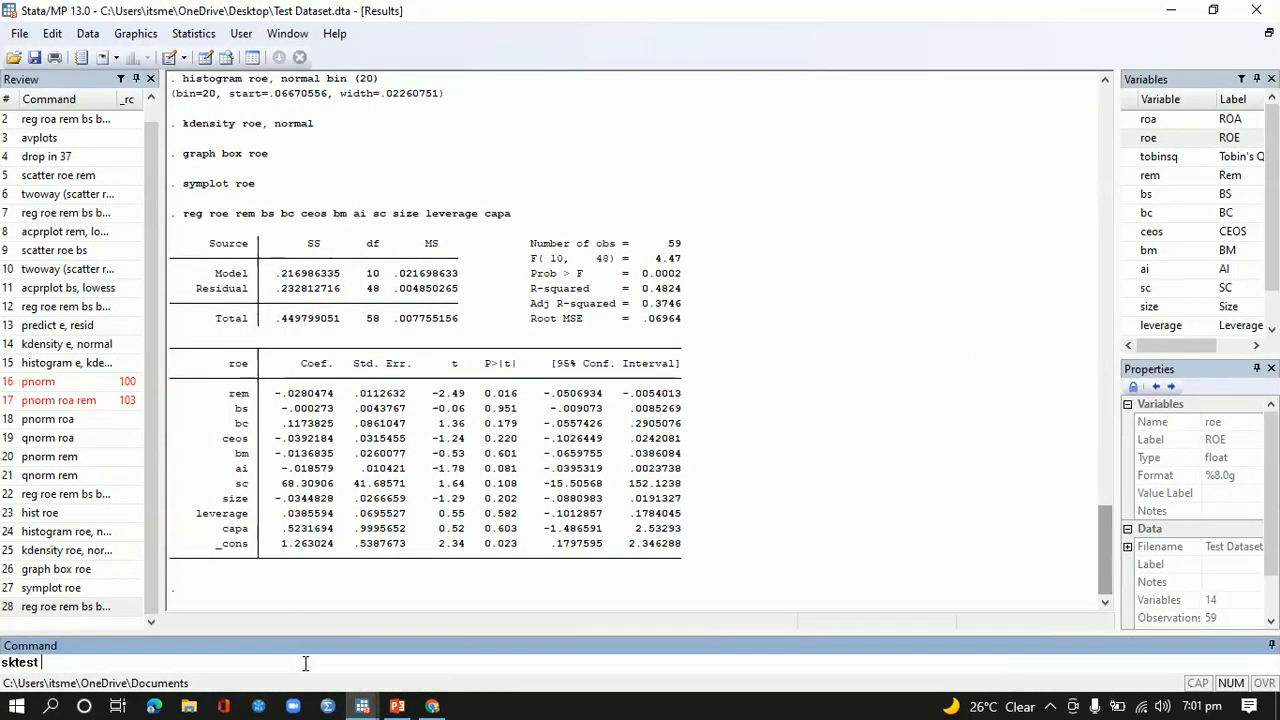
text( e)
key(Return)
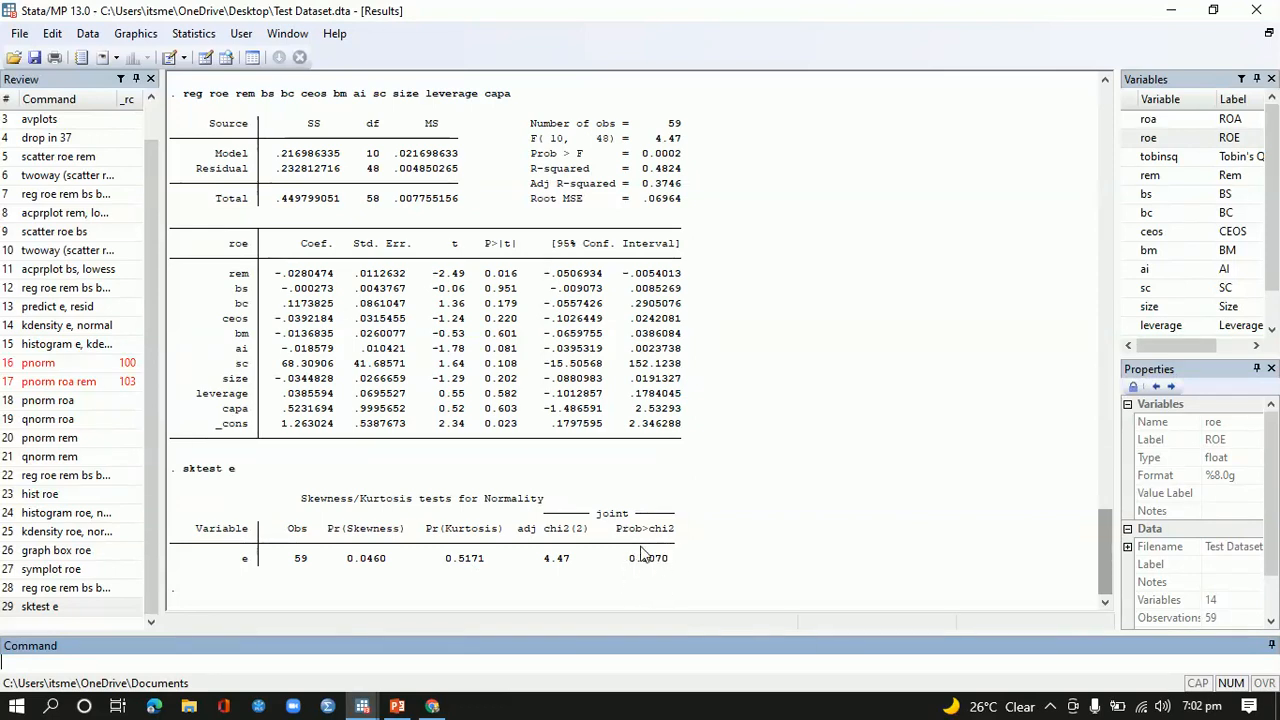
Read the p-value decision criteria for residual normality on the PowerPoint slide and compare them with the sktest output in Stata.
click(397, 706)
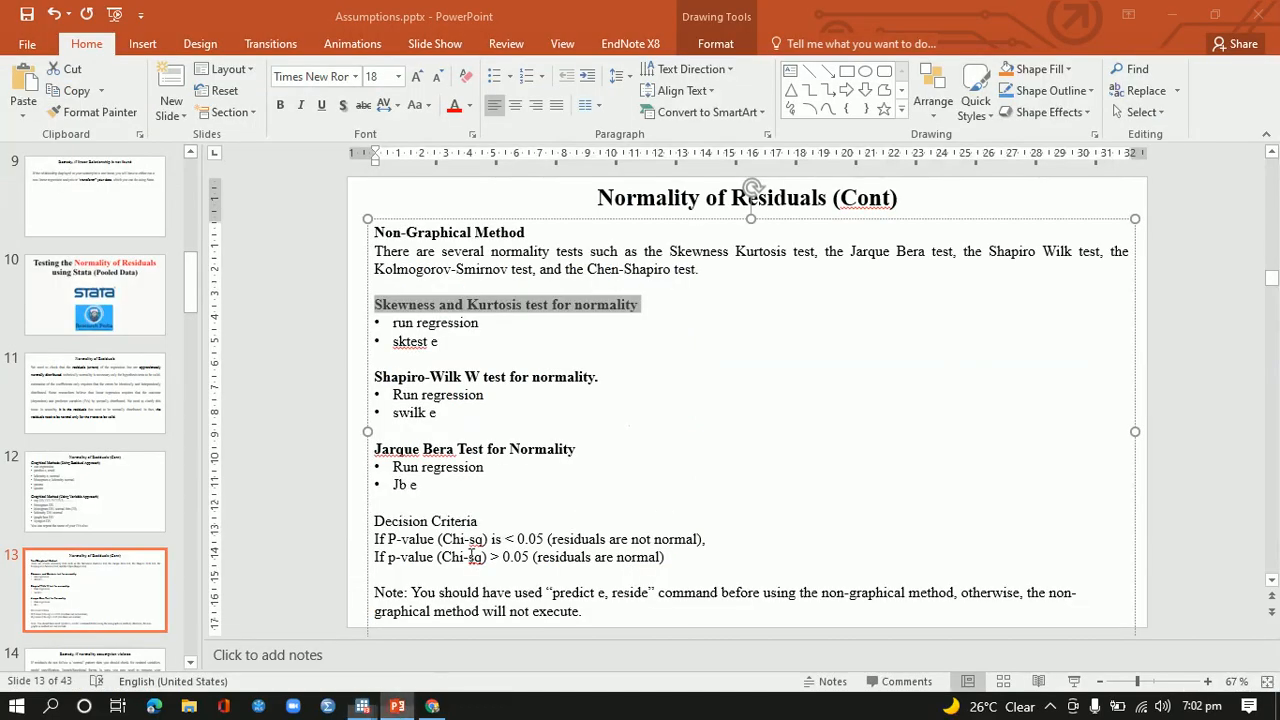
drag(372, 541, 713, 540)
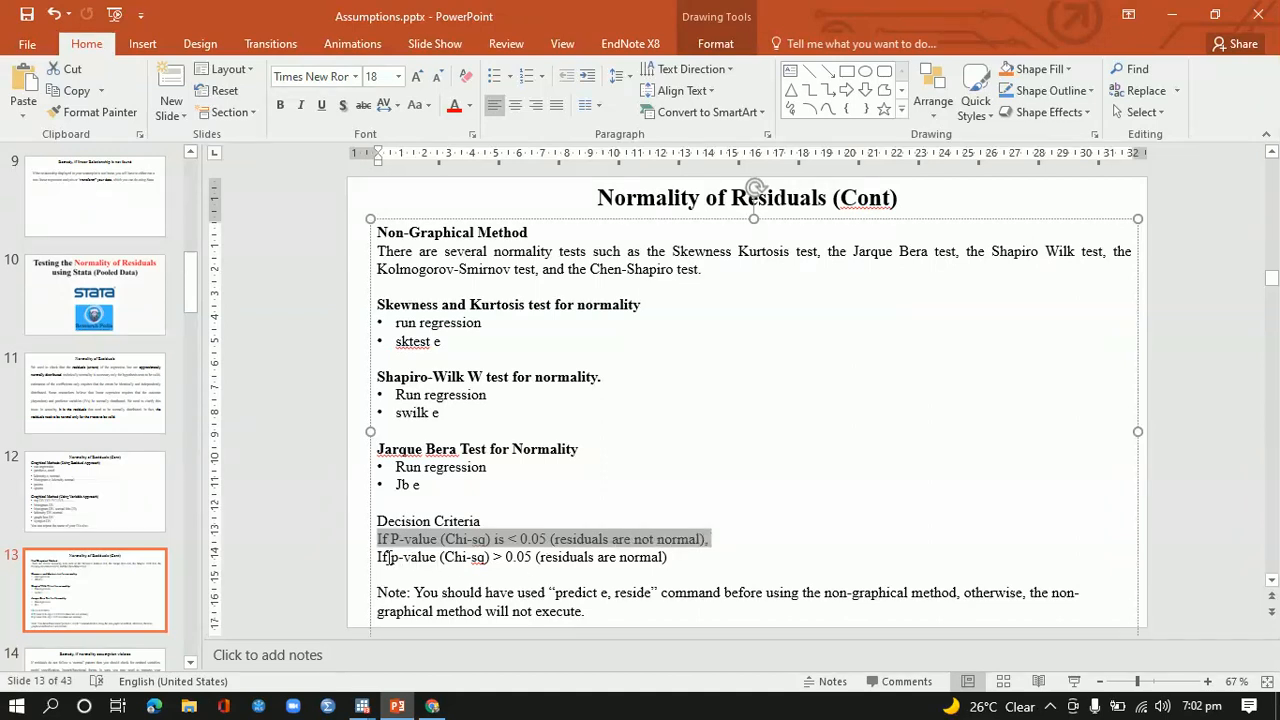
drag(381, 557, 676, 559)
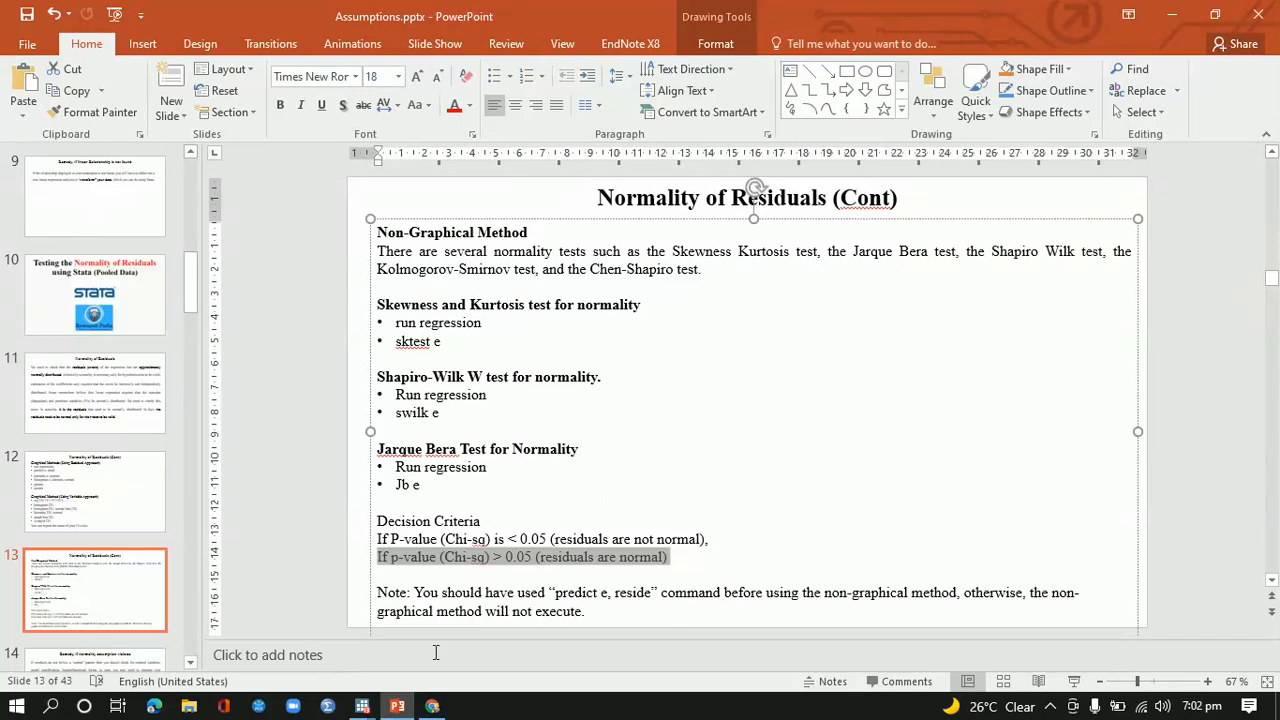
click(362, 706)
click(320, 668)
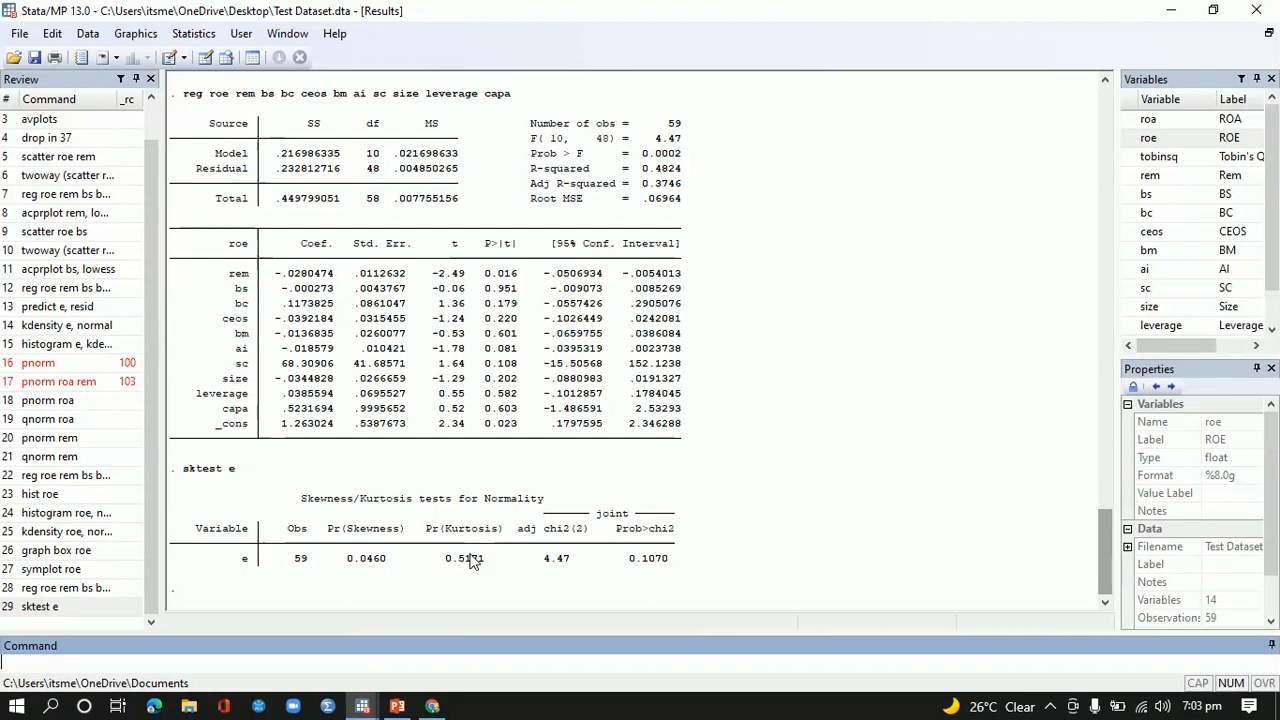
Following the Shapiro-Wilk W test section on the PowerPoint slide, rerun reg roe rem bs bc ceos bm ai sc size leverage capa in Stata.
mouse_move(392, 708)
click(388, 644)
drag(381, 375, 597, 376)
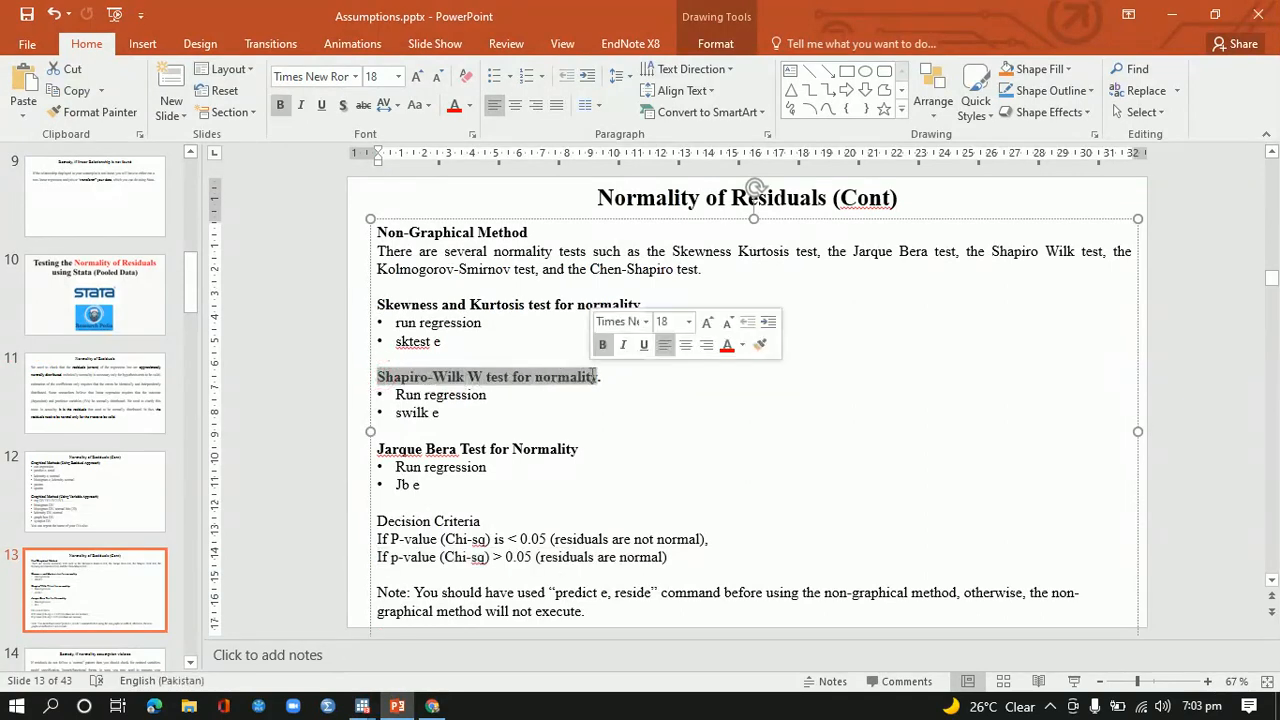
click(469, 409)
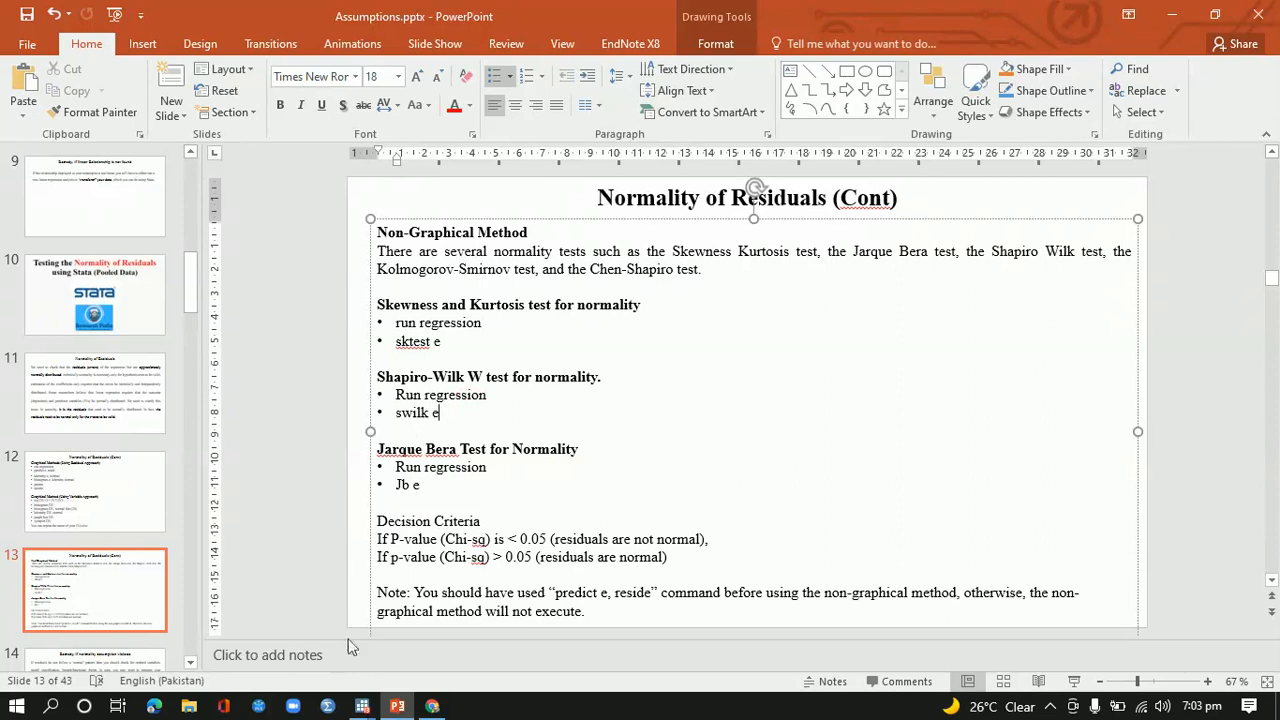
mouse_move(362, 706)
click(313, 661)
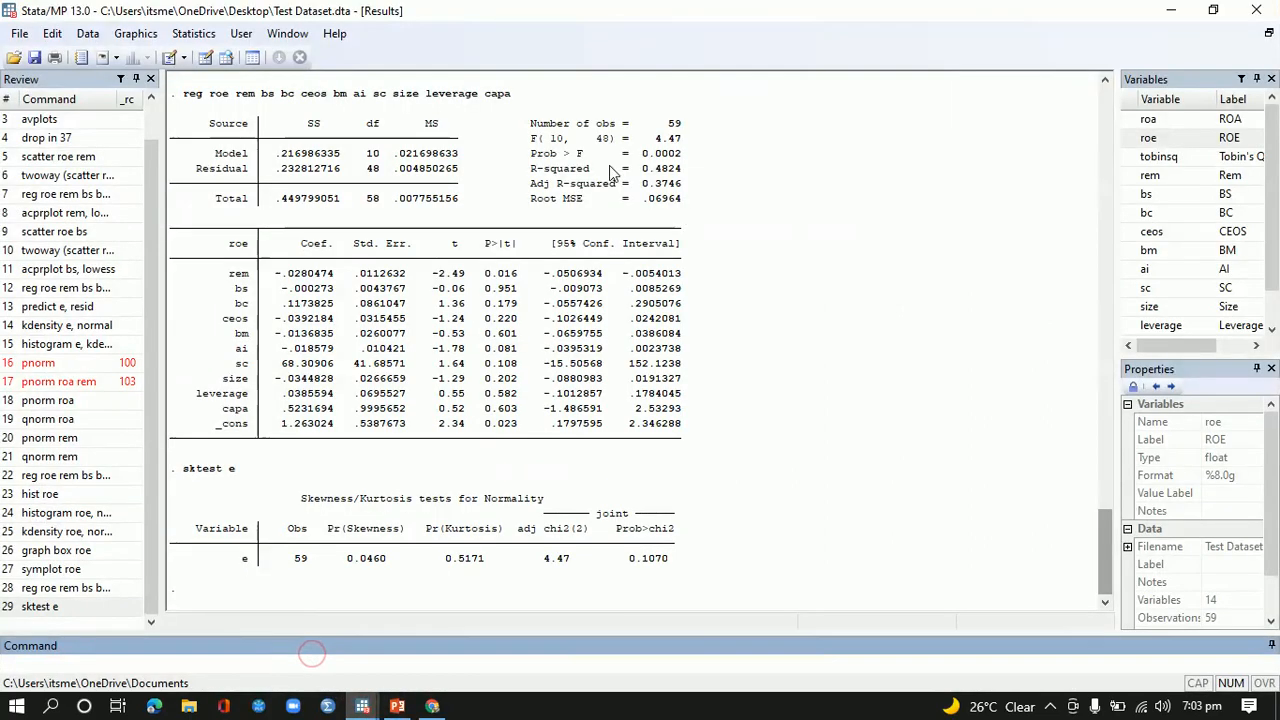
drag(522, 95, 185, 107)
key(ctrl+c)
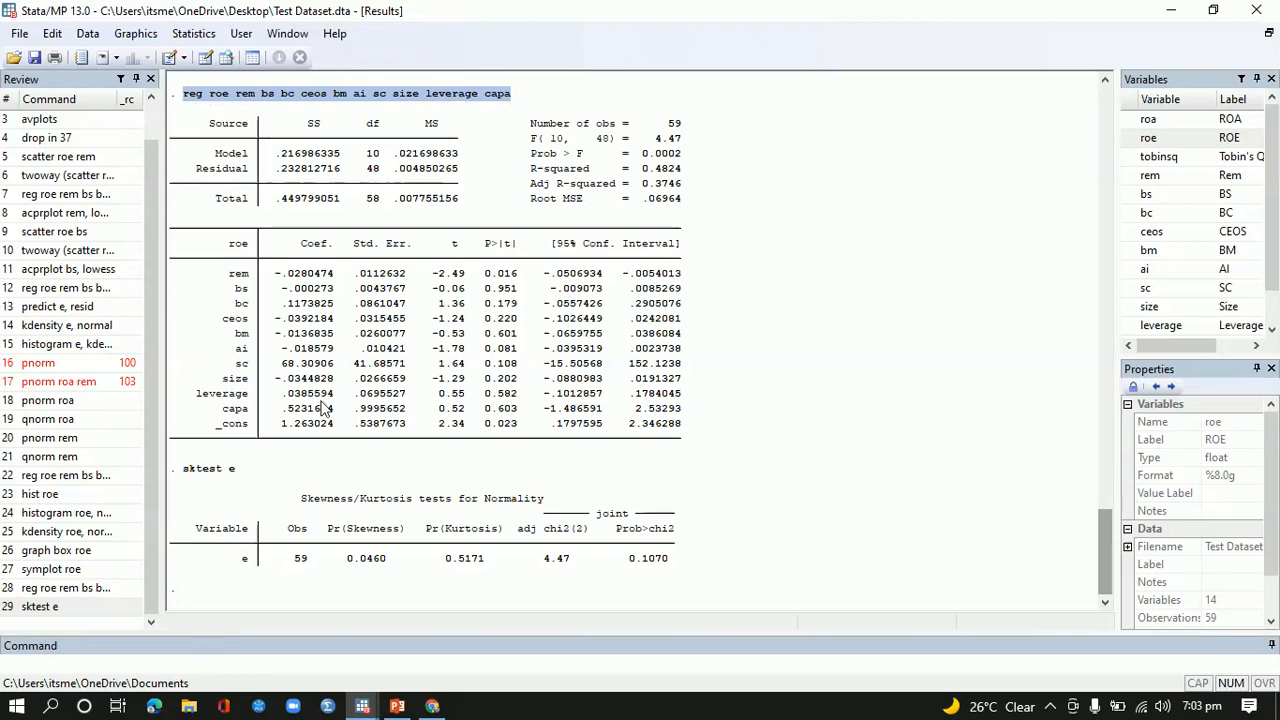
click(327, 658)
key(ctrl+v)
key(Return)
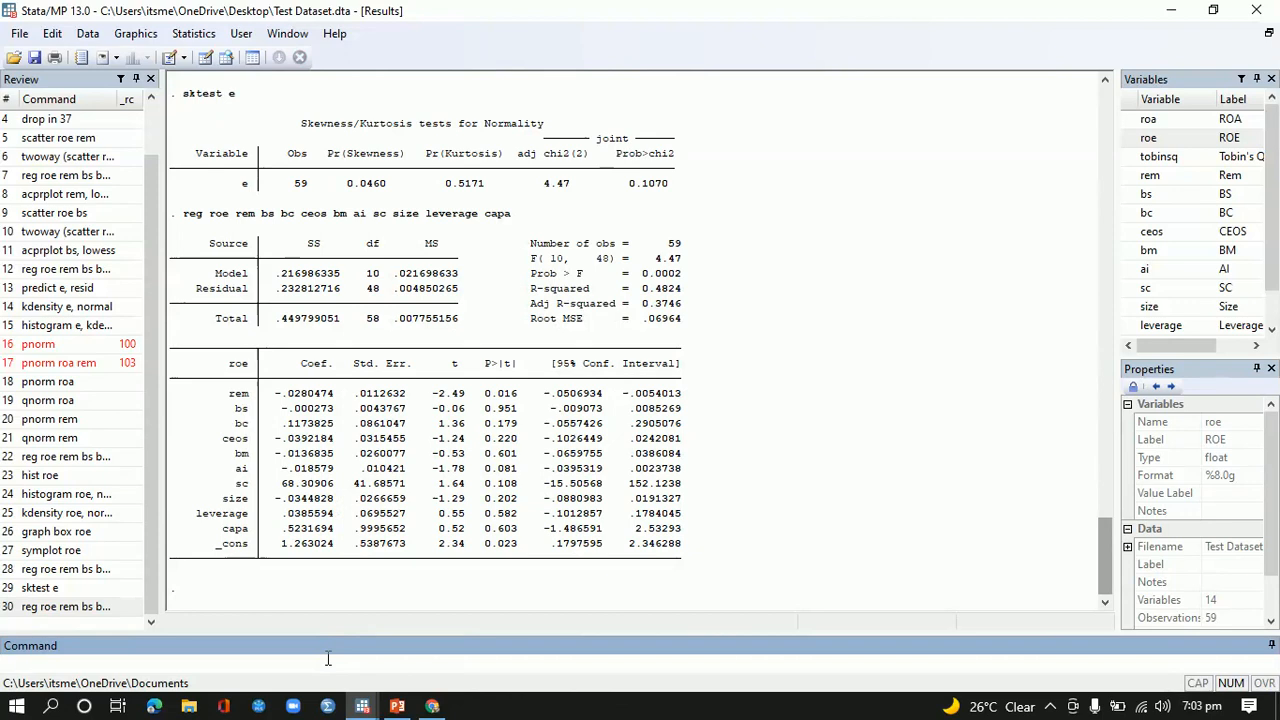
Run the Shapiro-Wilk W test on the regression residuals with swilk e.
text(swi)
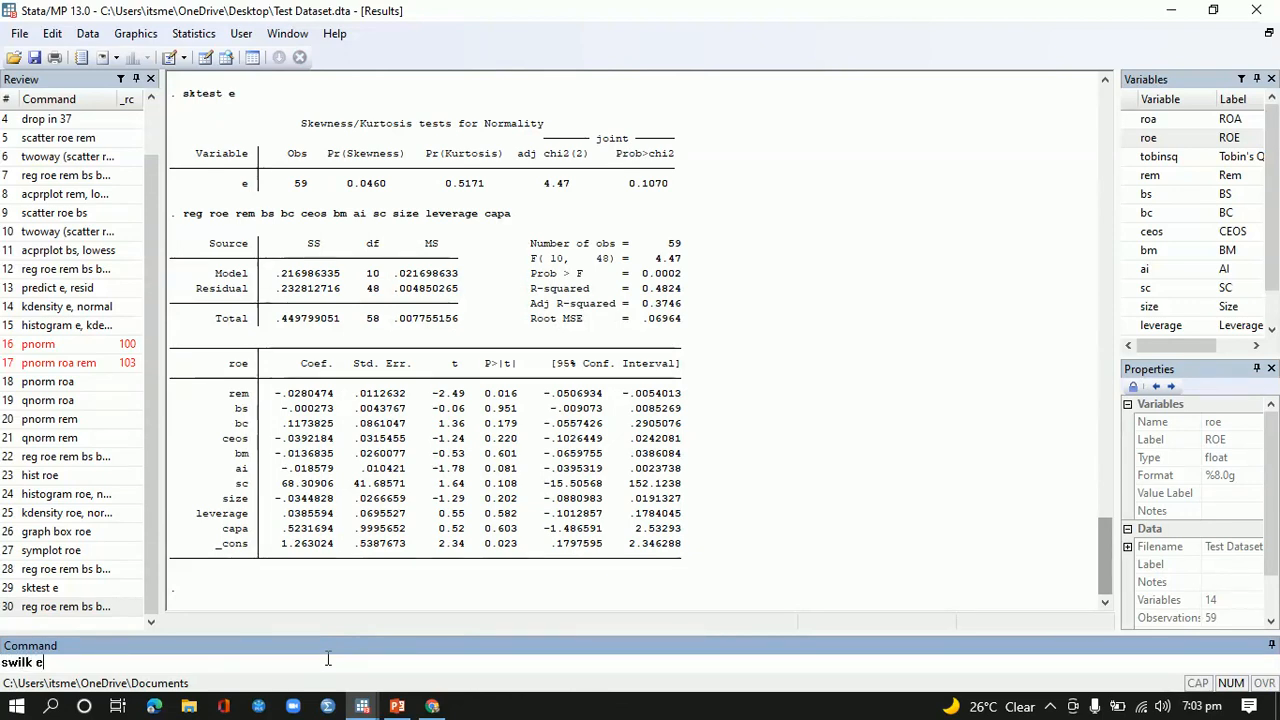
text(lk e)
key(Return)
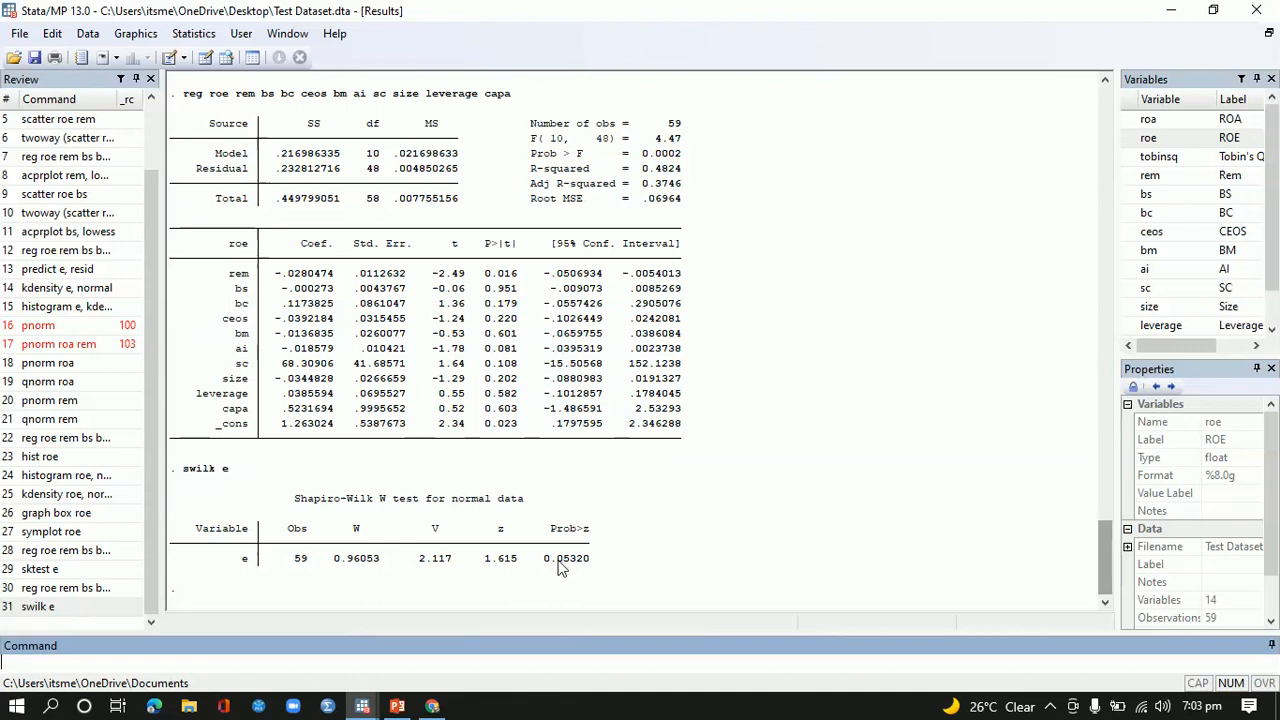
Highlight the p-value > 0.05 decision criterion on the PowerPoint slide and compare it with the swilk output in Stata.
click(397, 706)
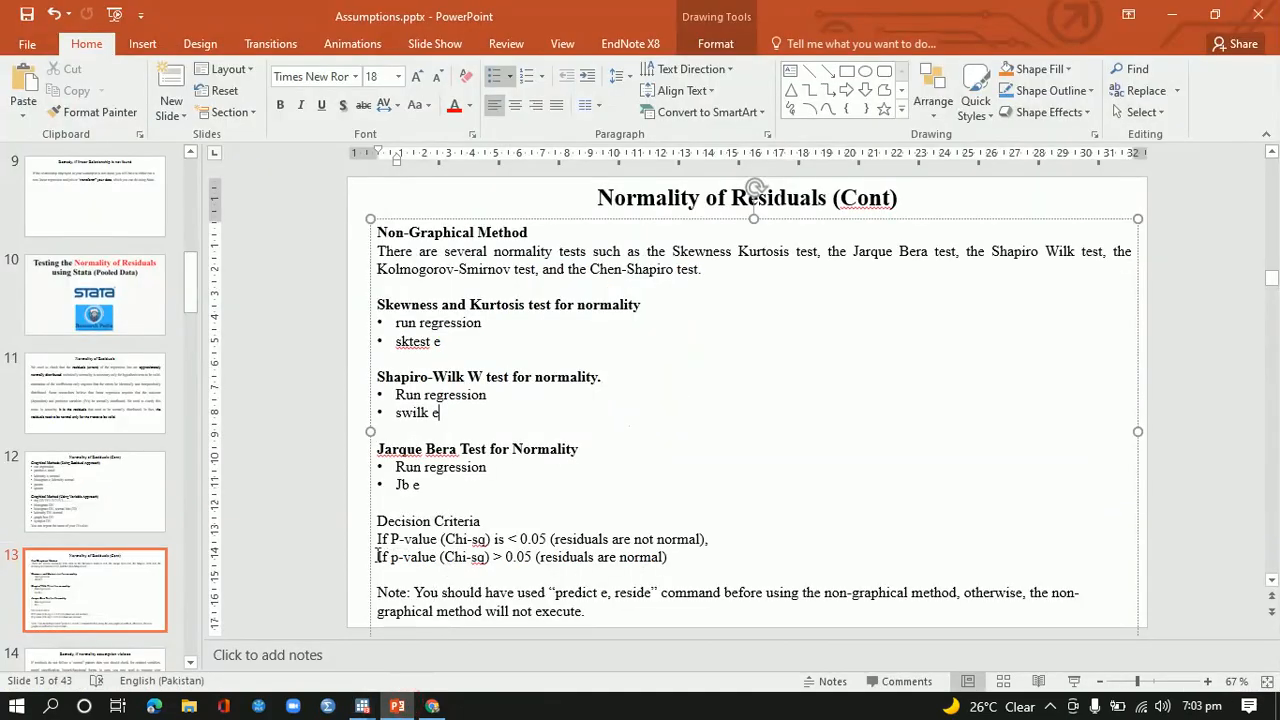
drag(381, 556, 659, 566)
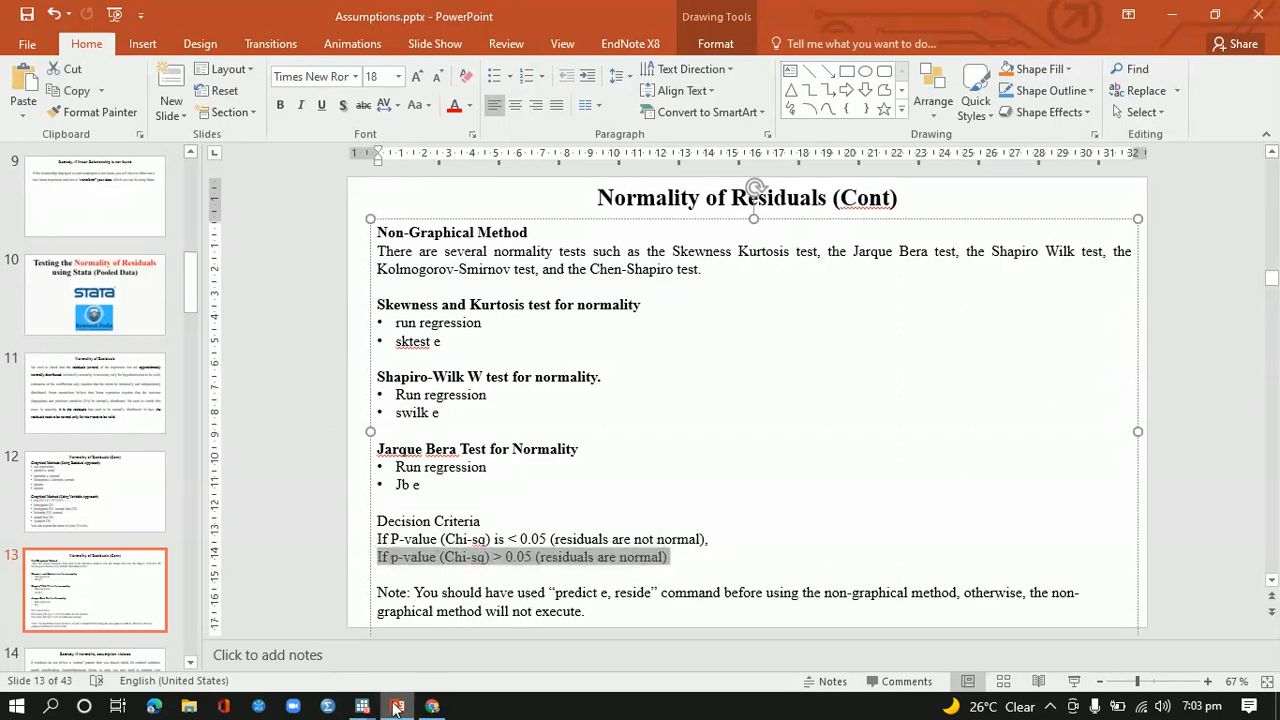
mouse_move(373, 708)
click(332, 666)
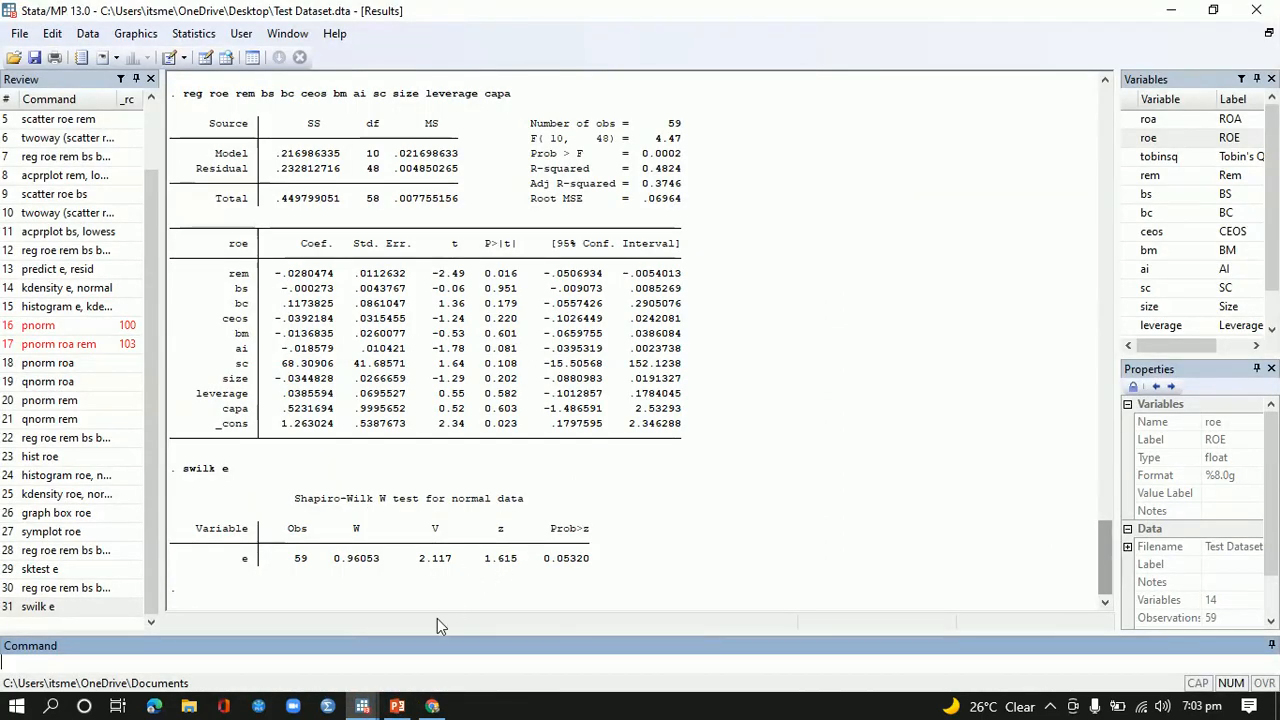
Following the Jarque Bera section on the PowerPoint slide, copy and rerun reg roe rem bs bc ceos bm ai sc size leverage capa in Stata.
click(397, 706)
click(479, 490)
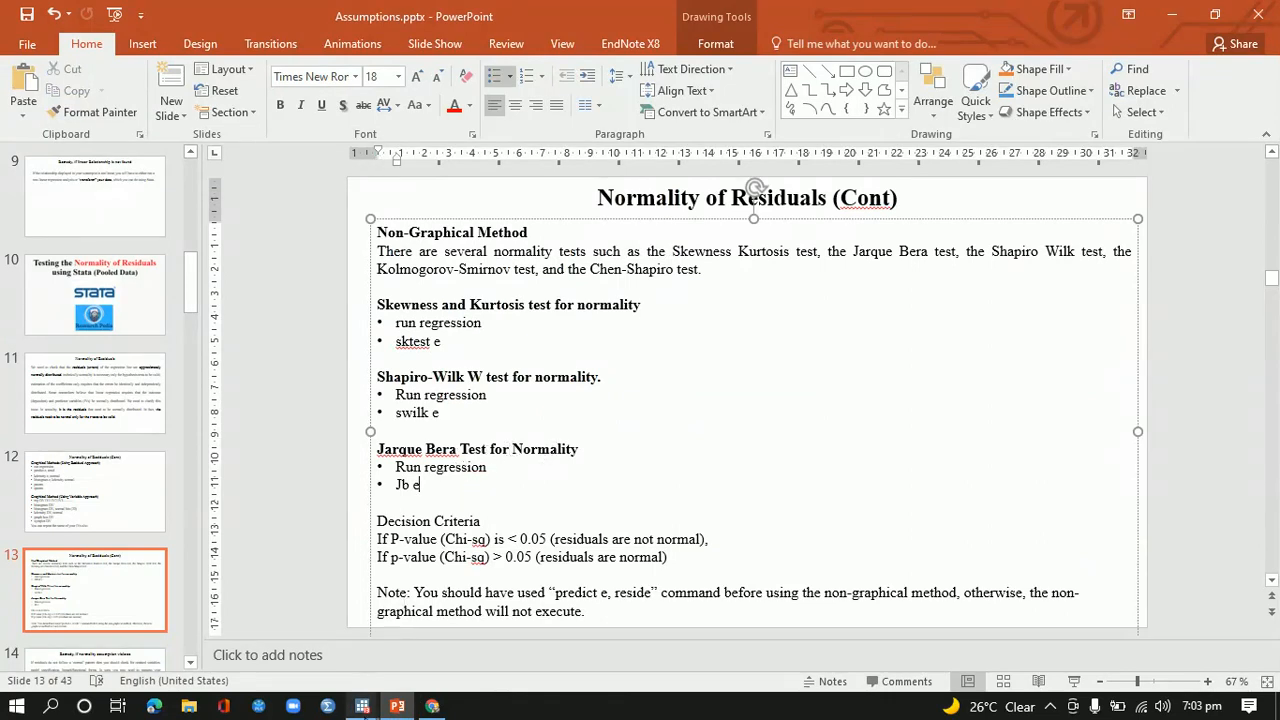
mouse_move(363, 708)
click(328, 655)
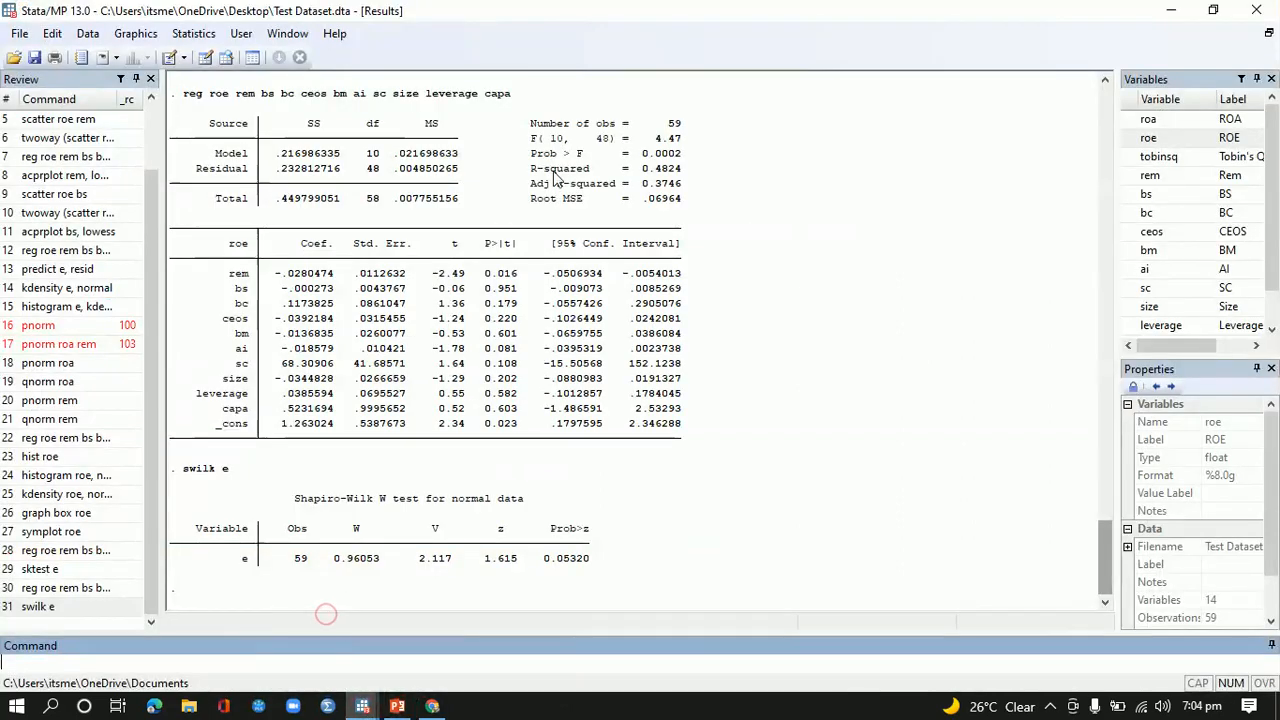
drag(513, 94, 186, 104)
key(ctrl+c)
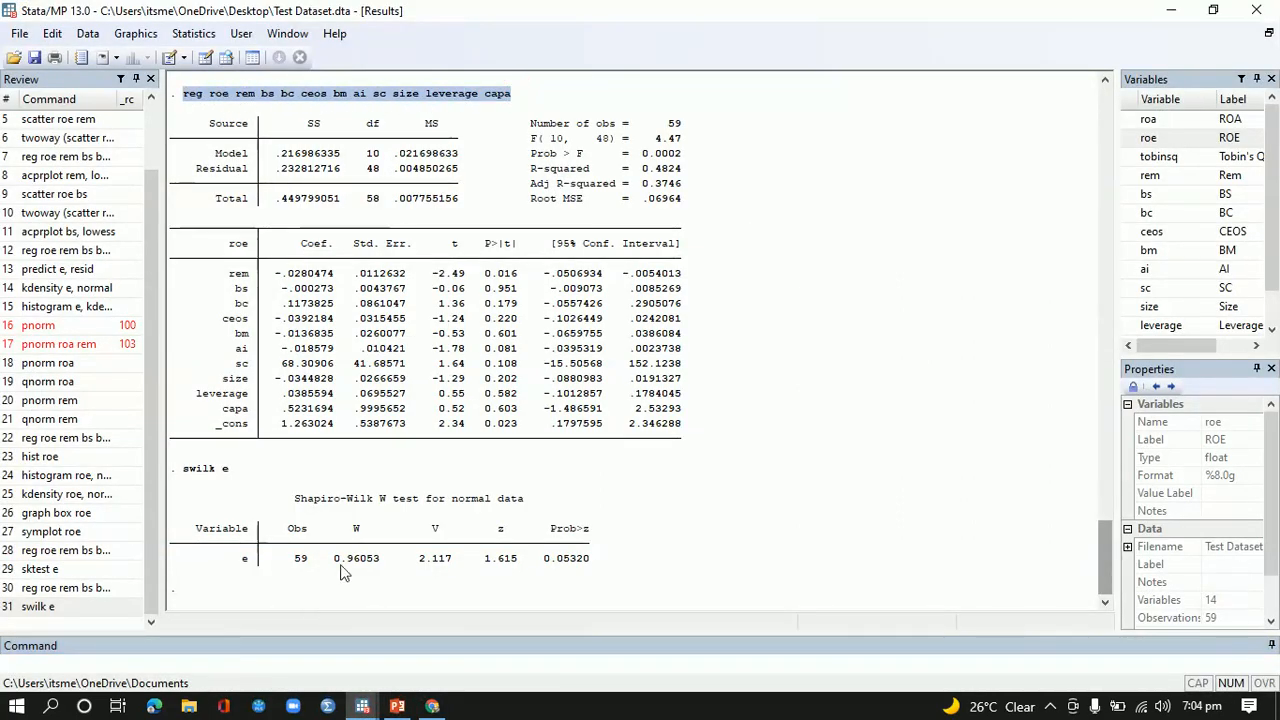
click(344, 668)
key(ctrl+v)
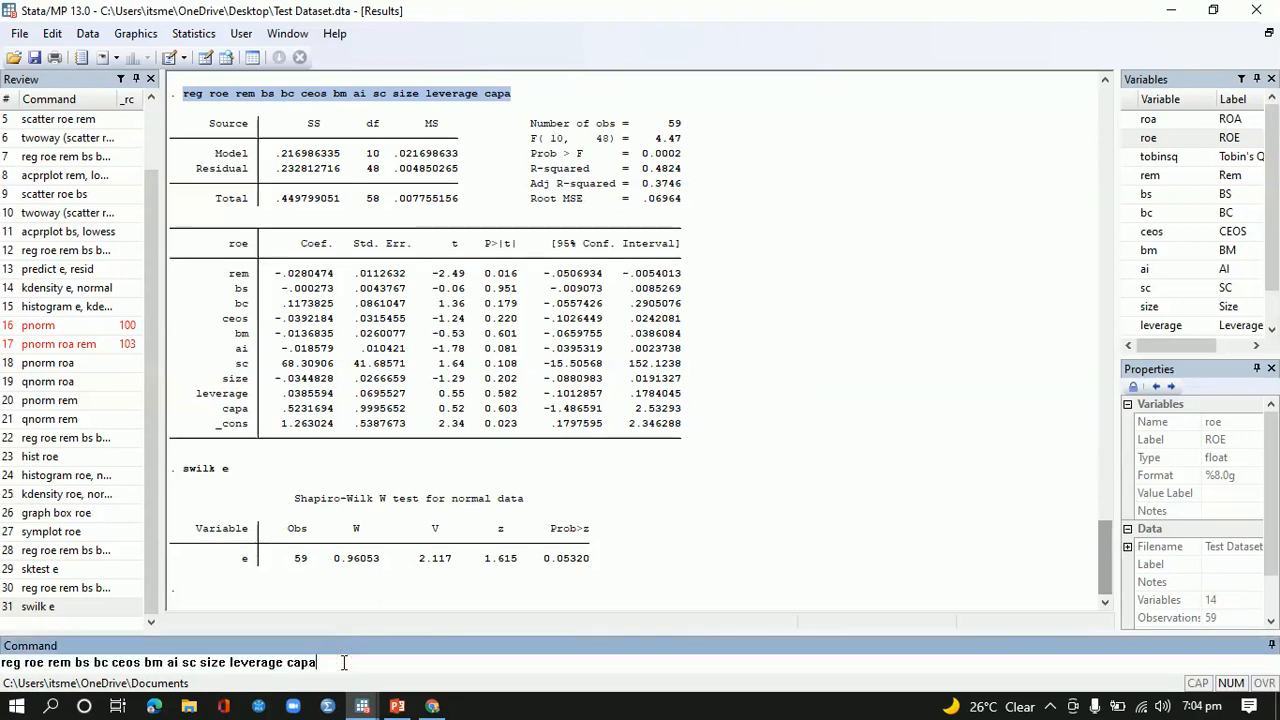
key(Return)
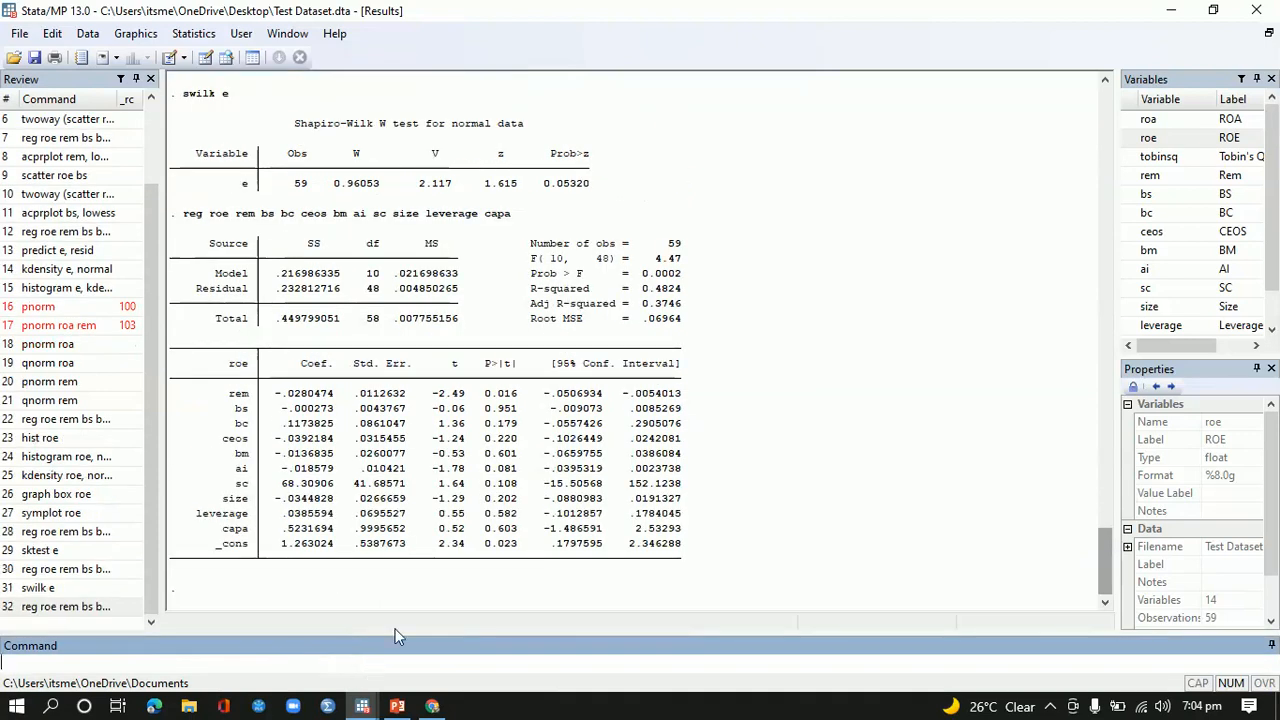
Try to run the Jarque Bera test with jb e, and recheck the command on the PowerPoint slide before returning to Stata.
text(jb e)
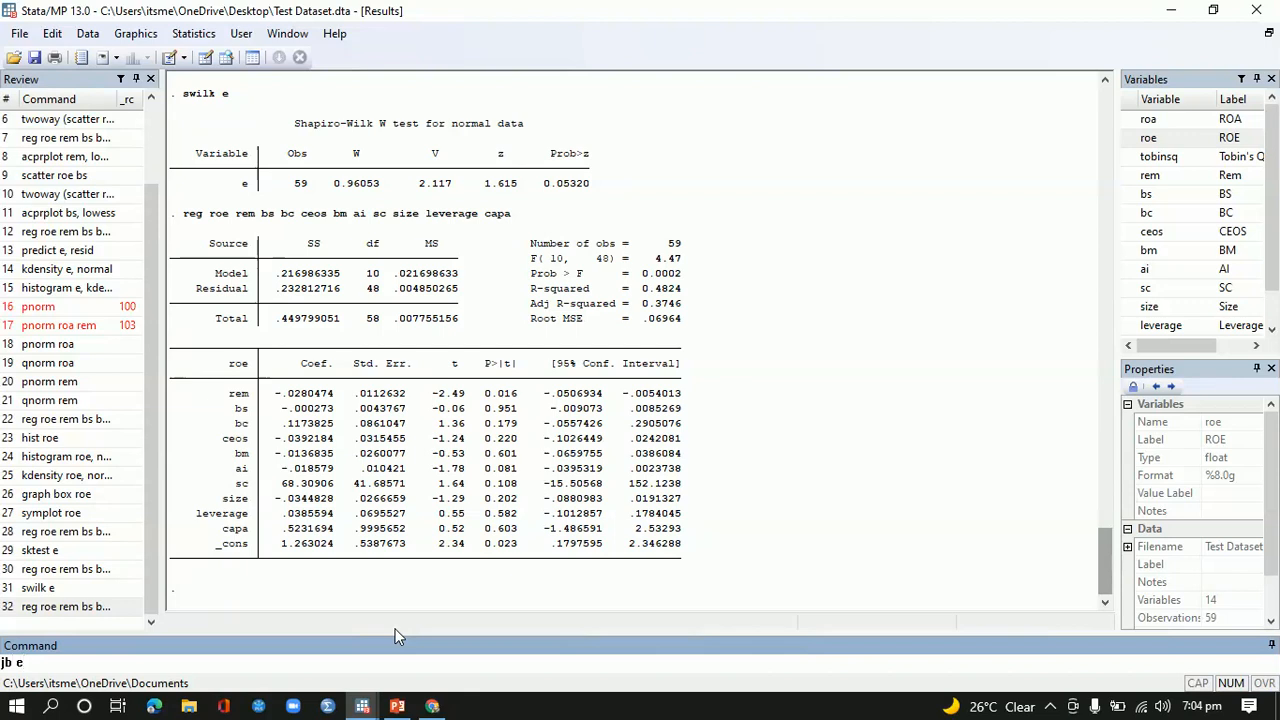
key(Return)
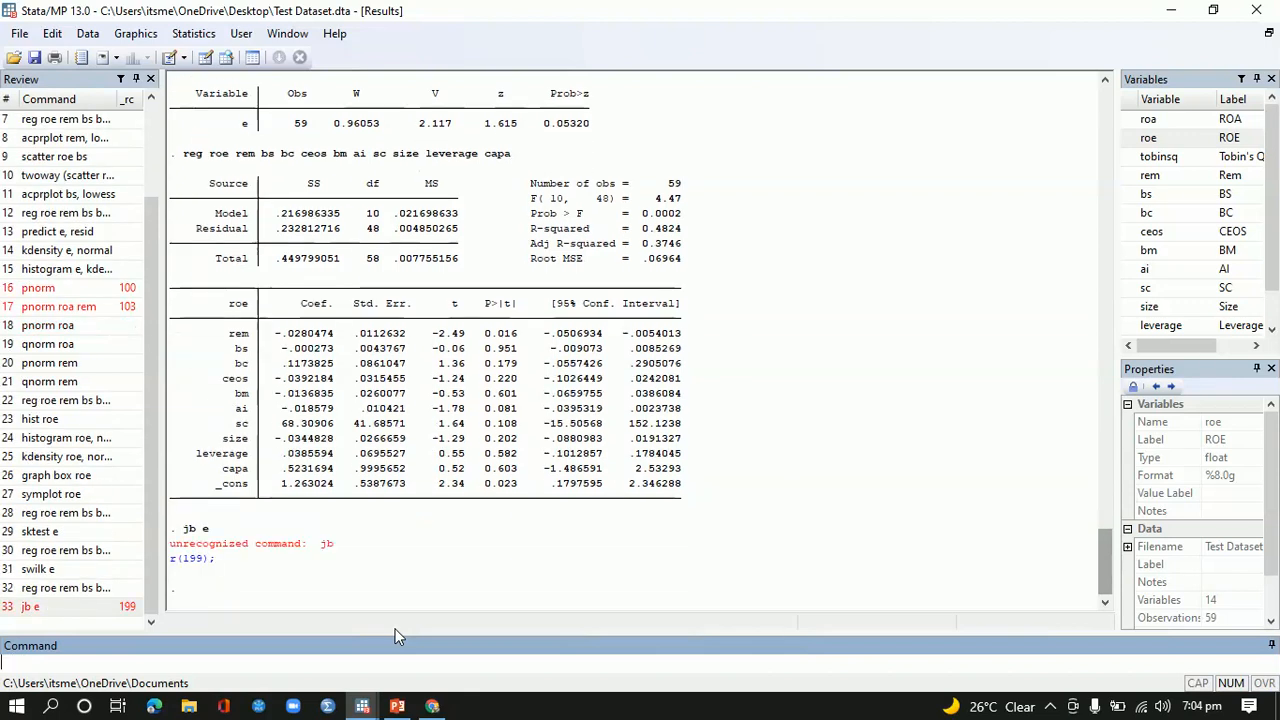
click(397, 706)
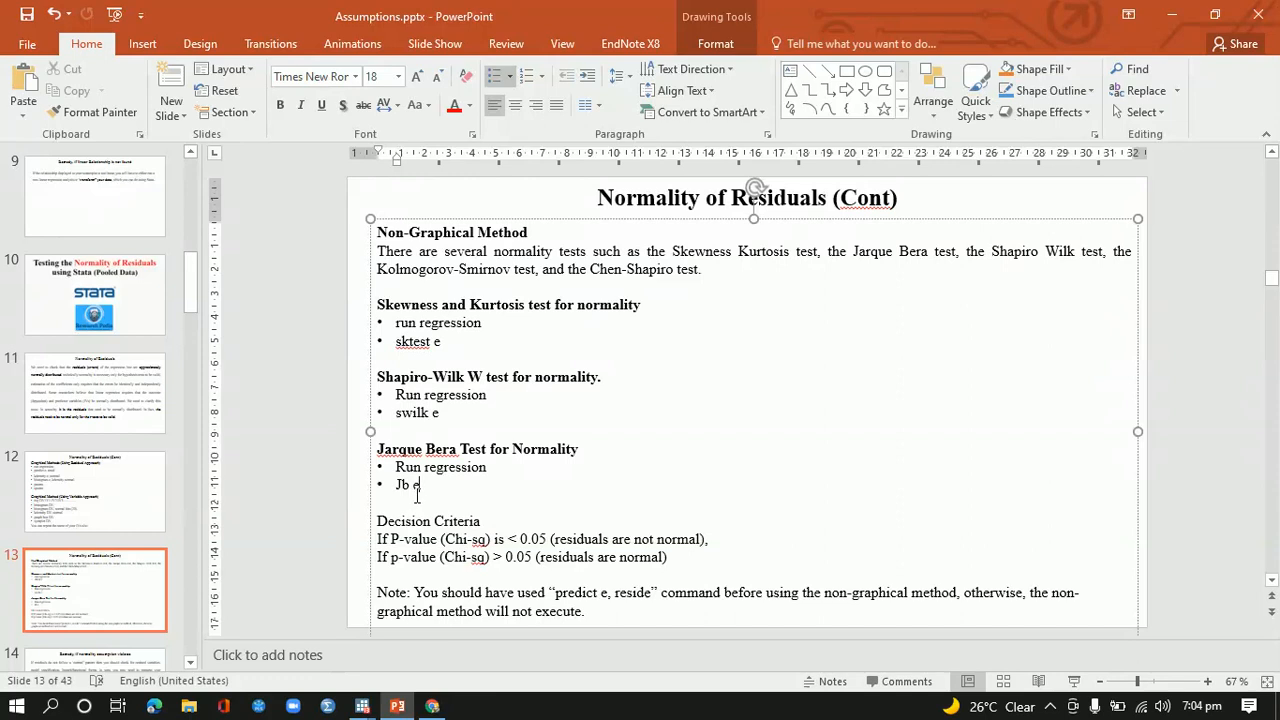
mouse_move(362, 706)
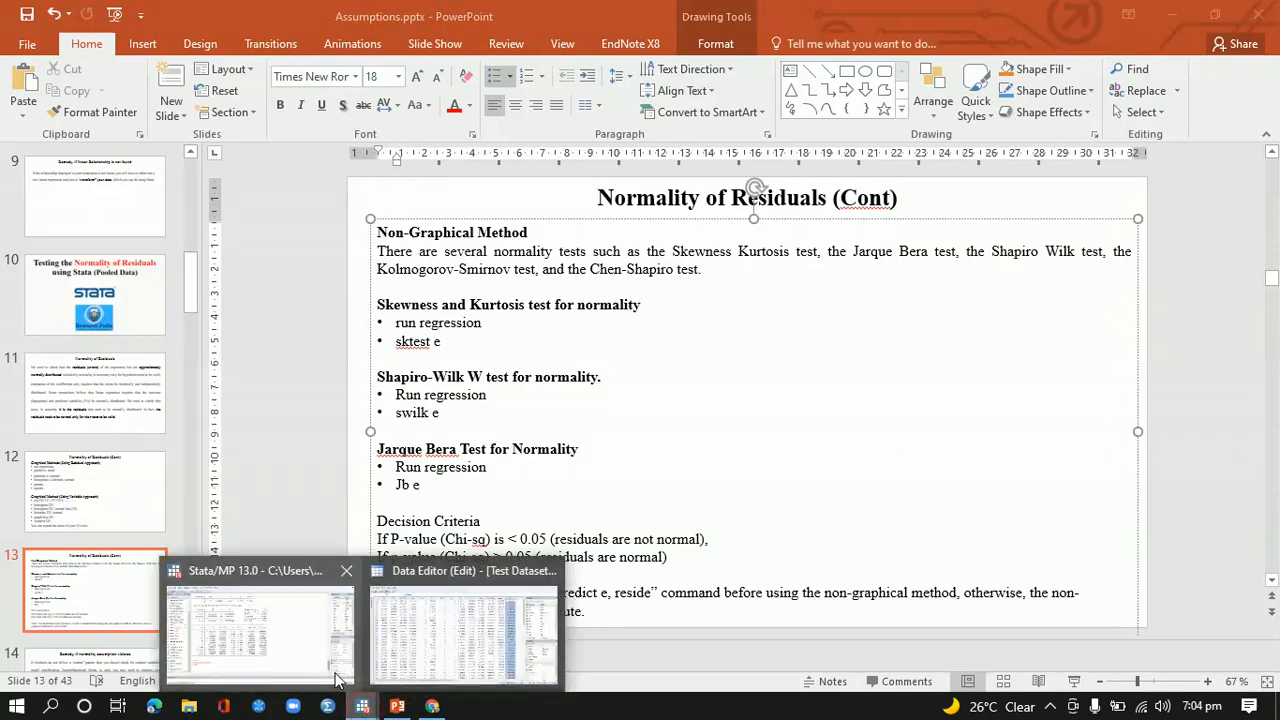
click(337, 679)
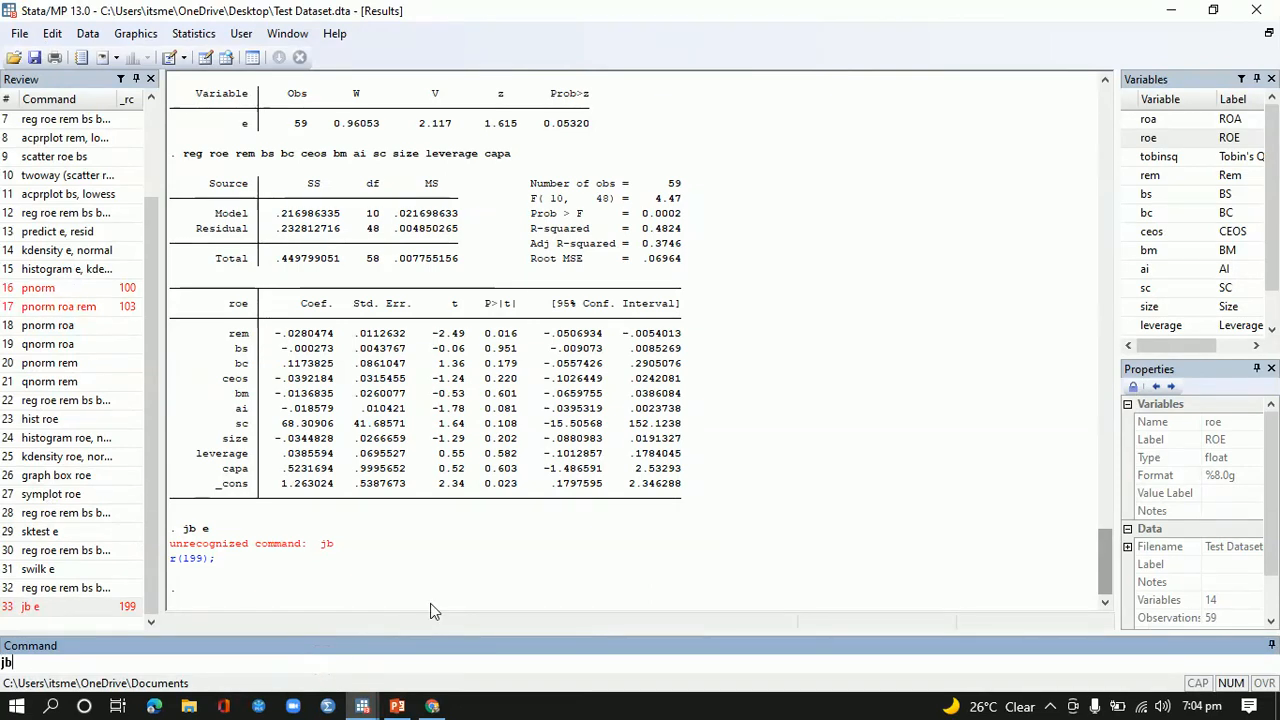
Try to run the Jarque Bera test on the residuals with estimate jb, e instead.
key(BackSpace)
key(BackSpace)
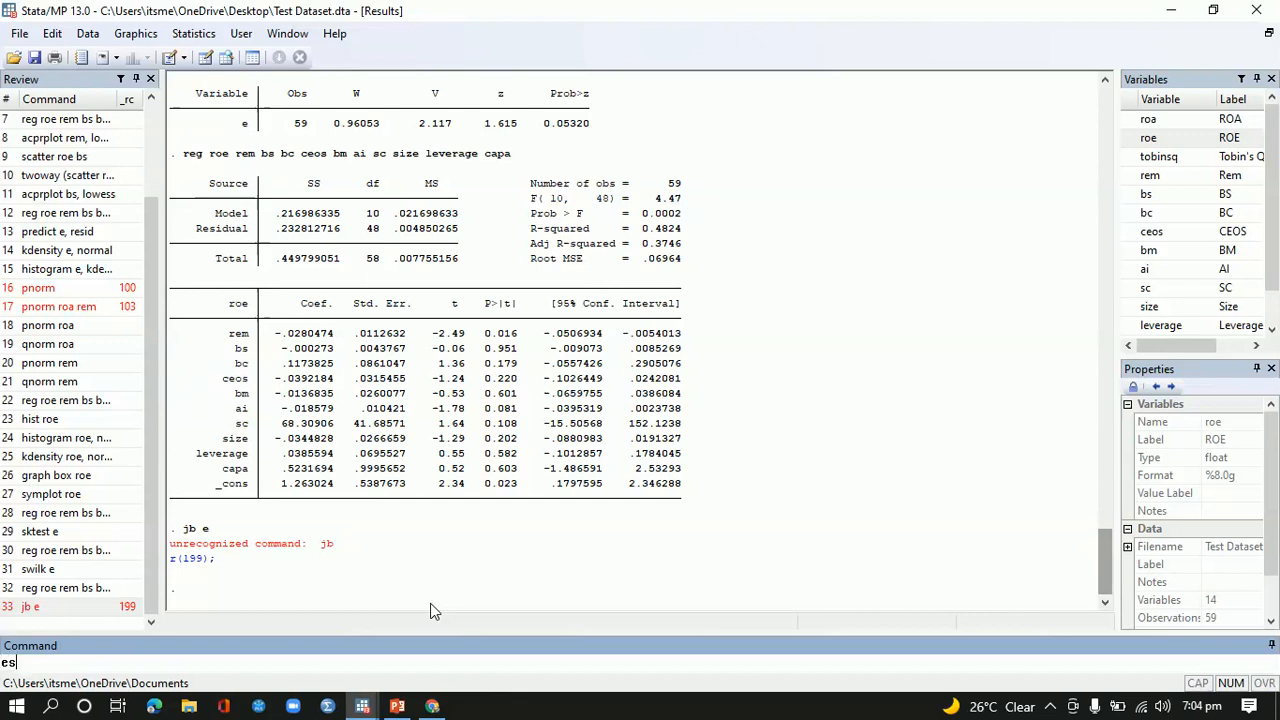
text(estimate jb, e)
key(Return)
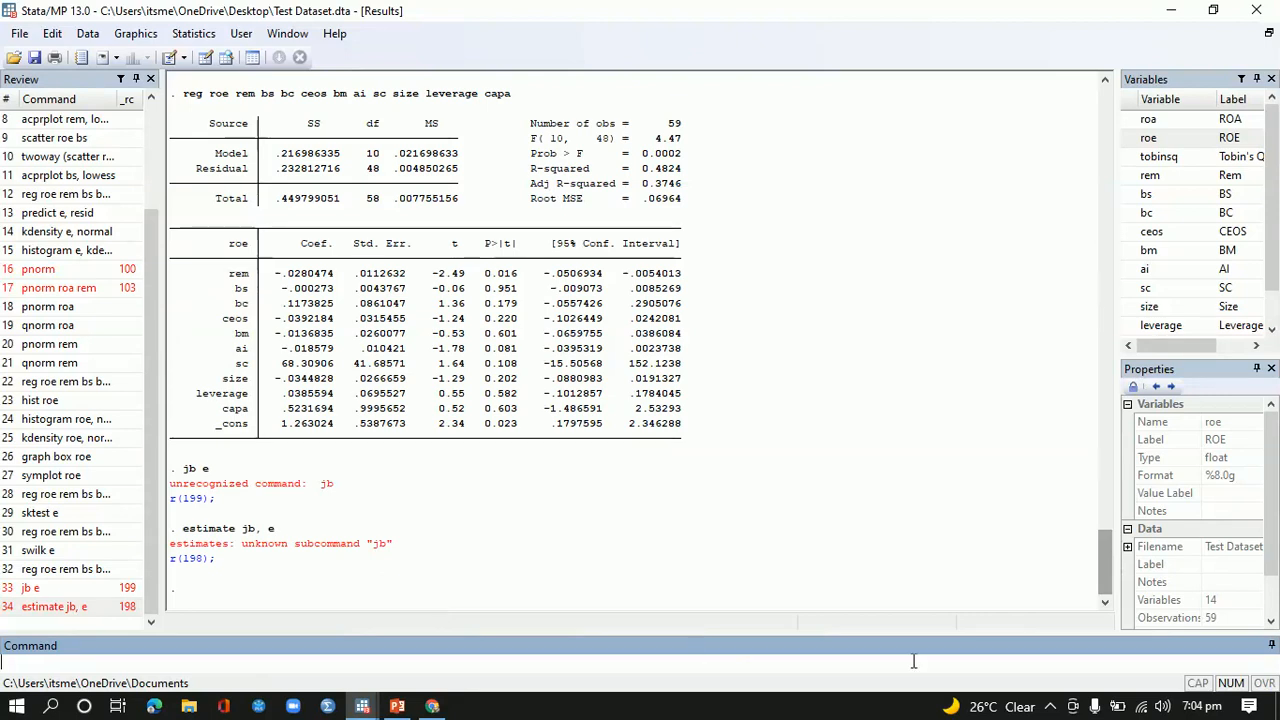
click(1050, 706)
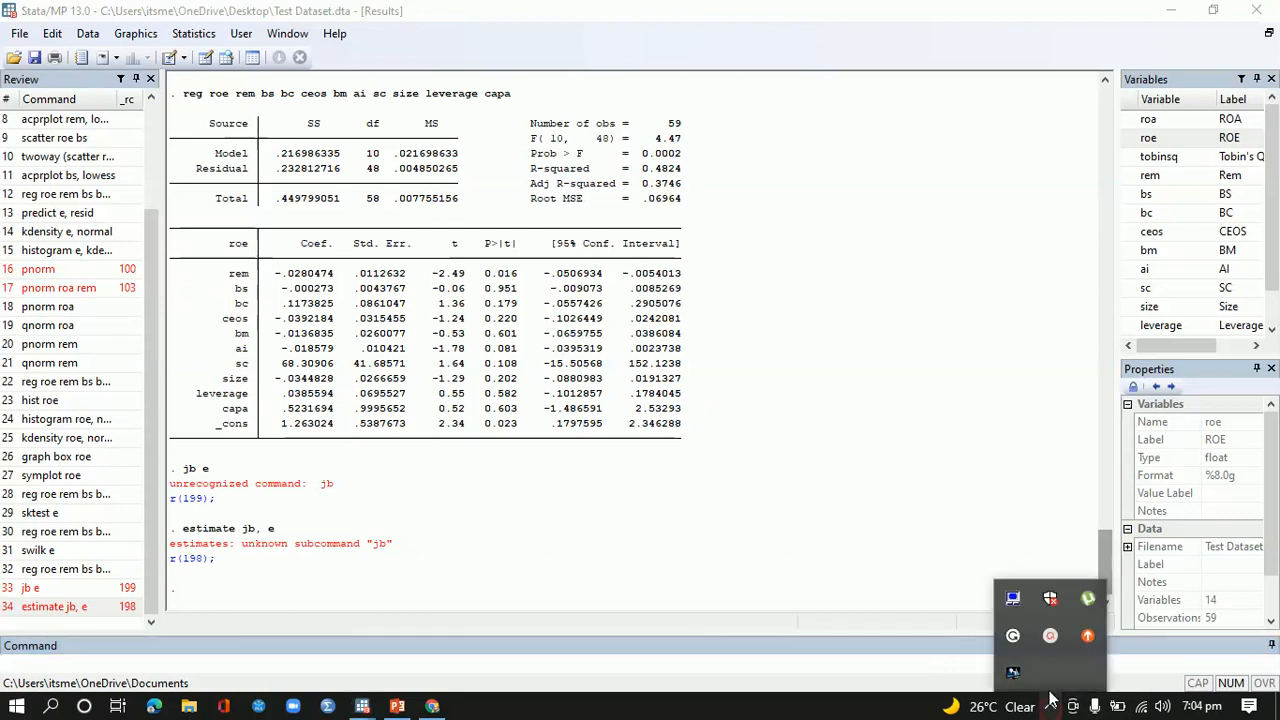
click(1050, 637)
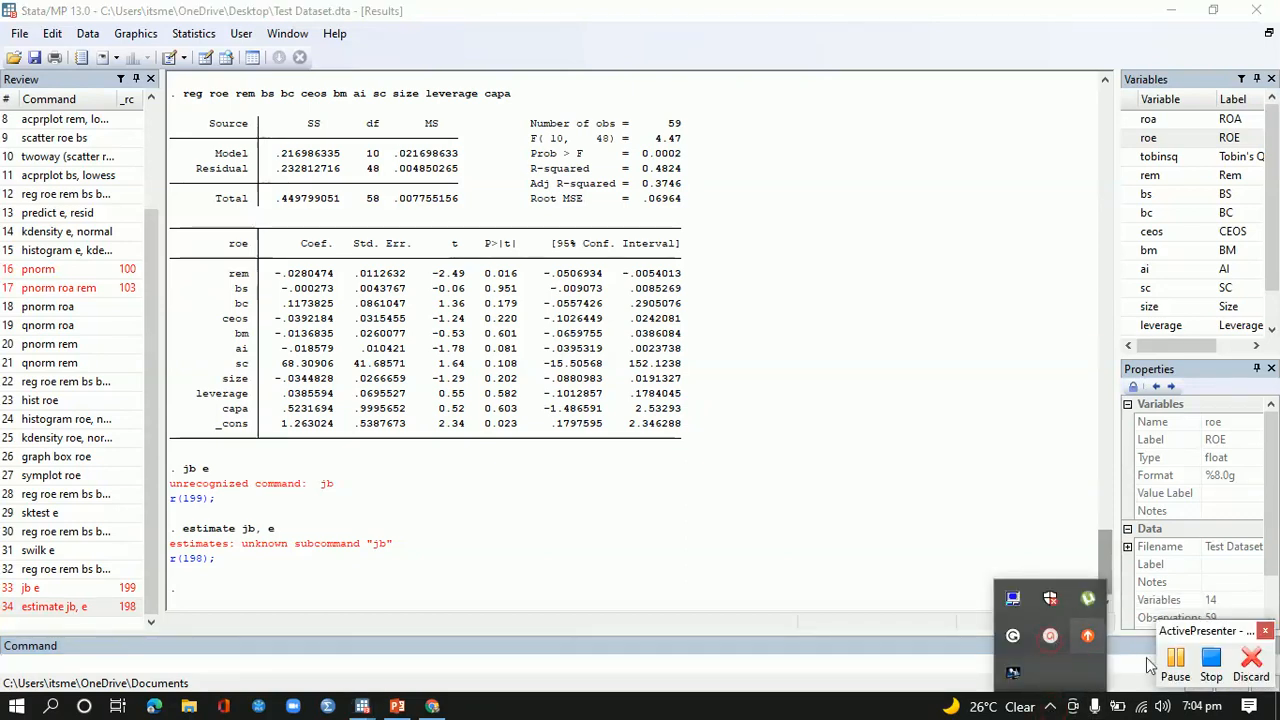
click(1178, 660)
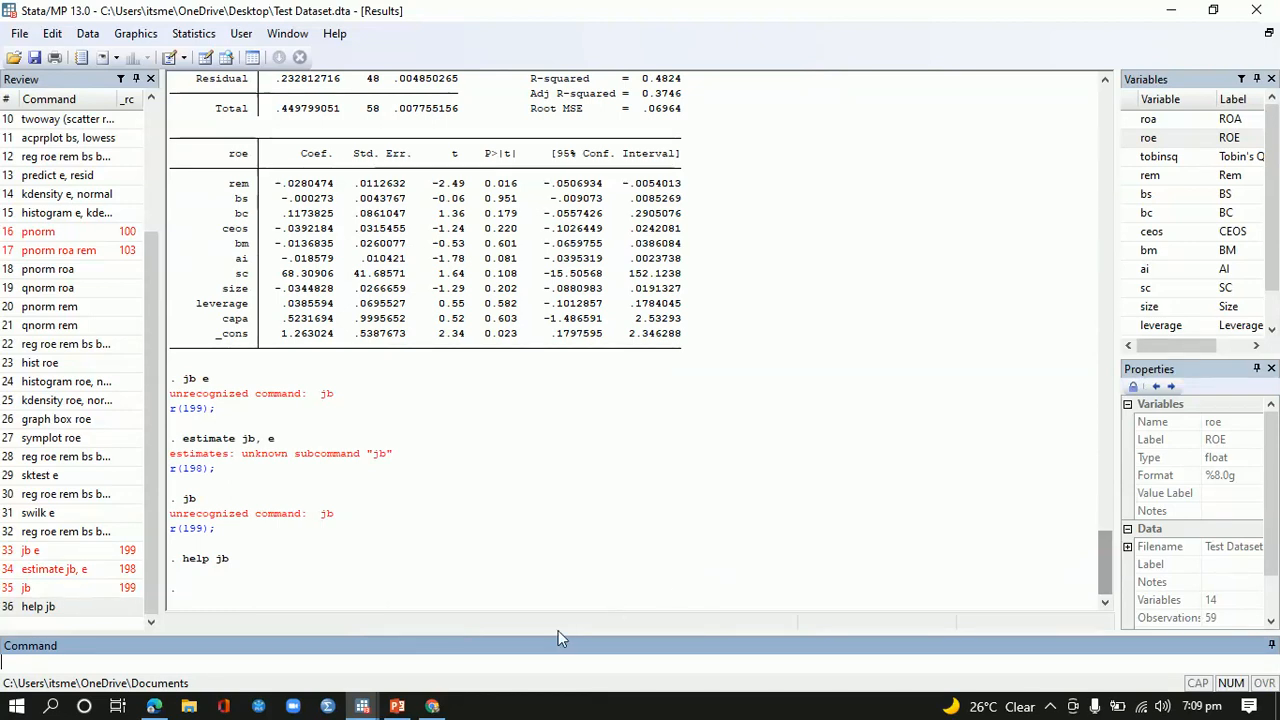
text(help jb)
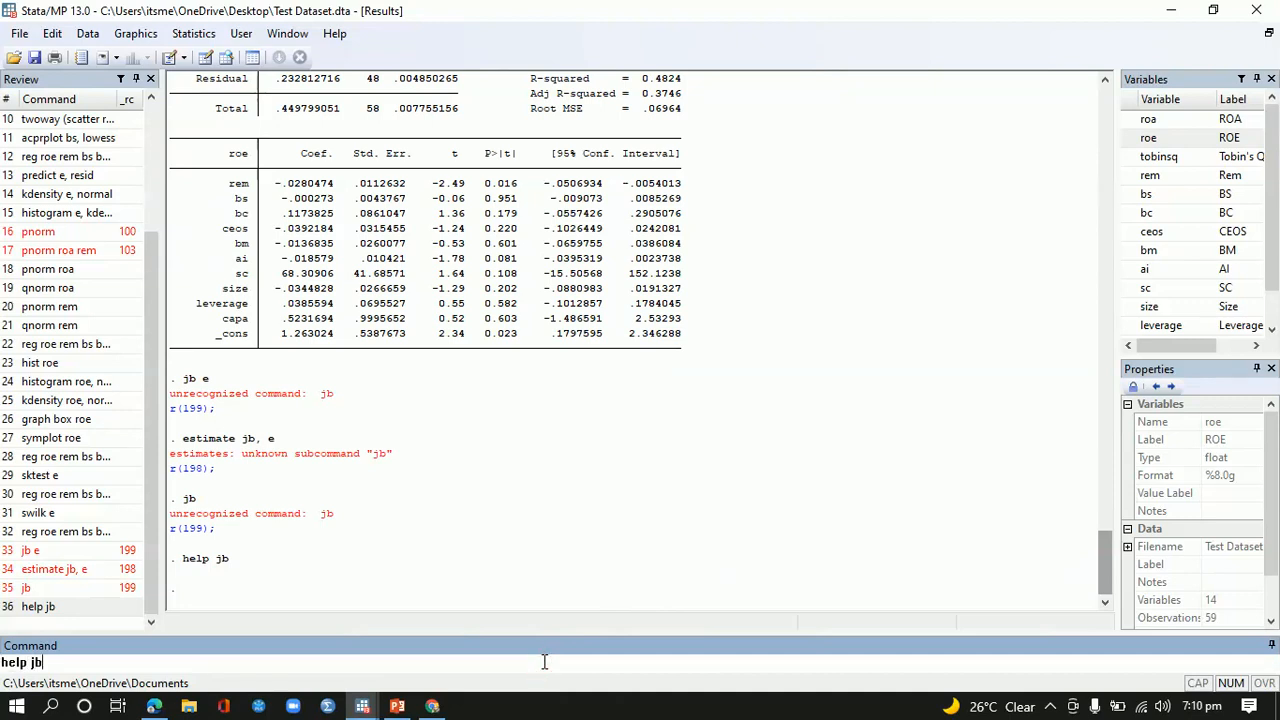
key(Return)
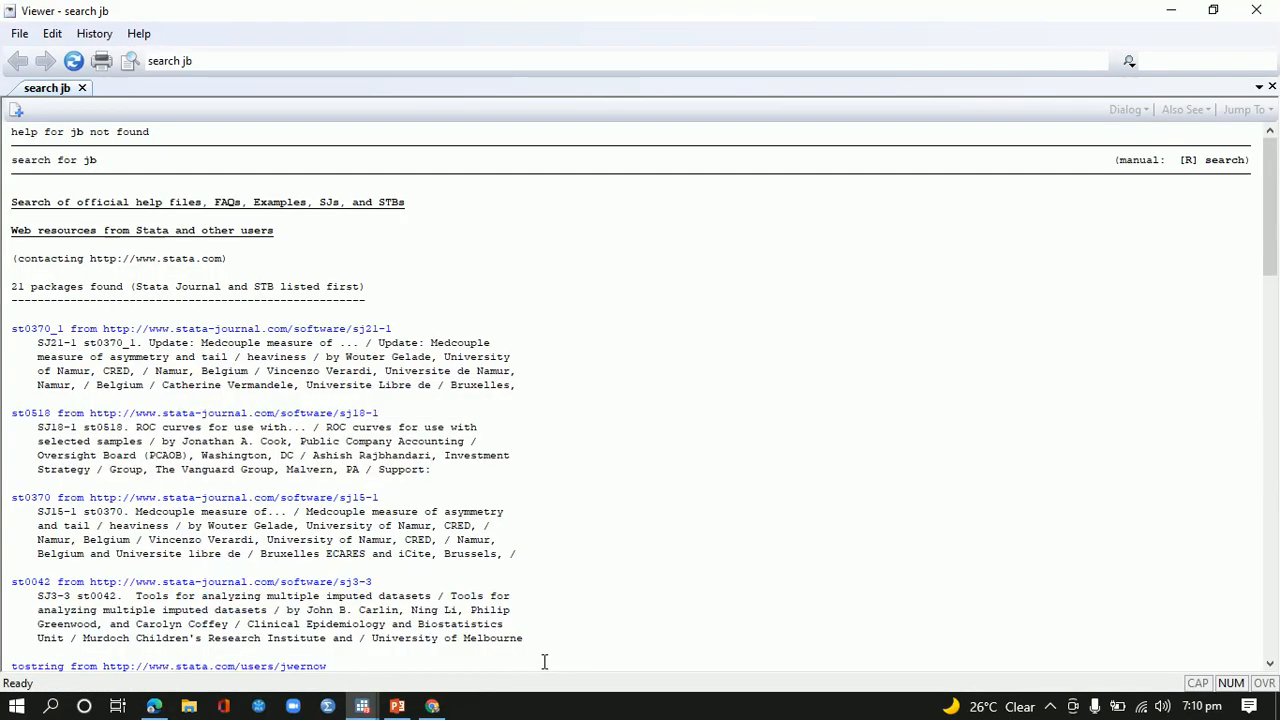
drag(1277, 262, 1277, 427)
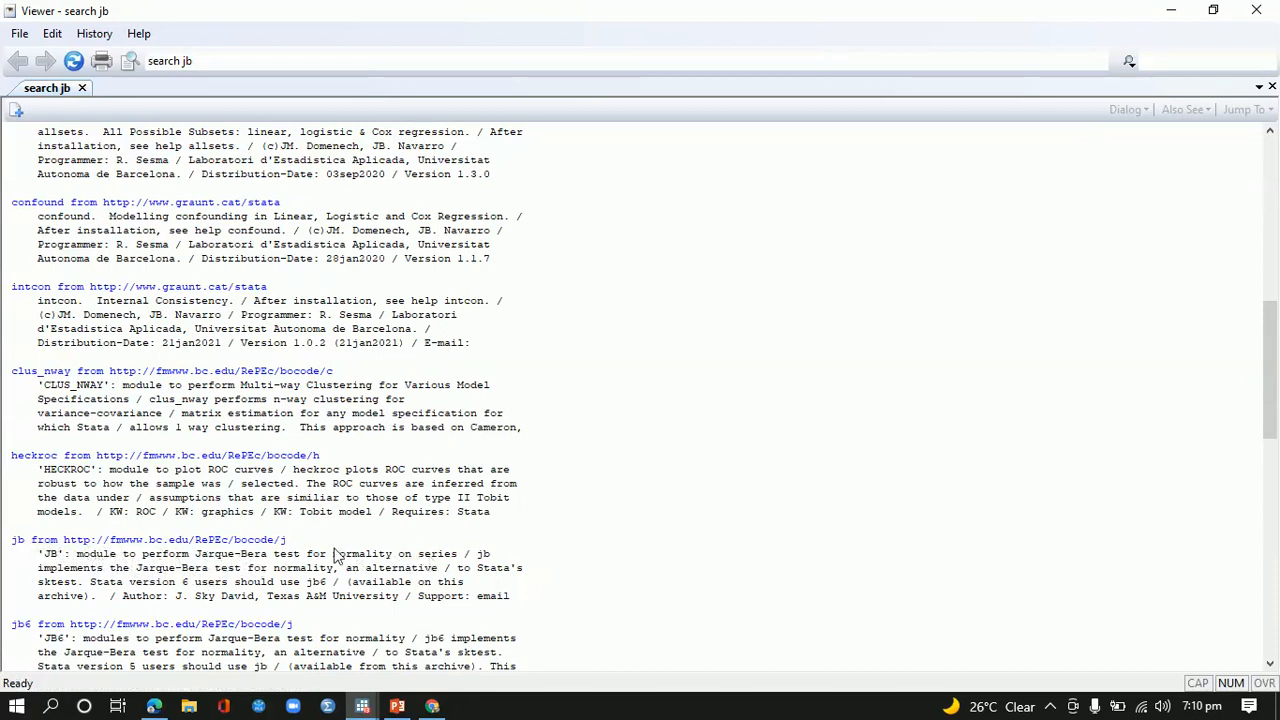
click(237, 541)
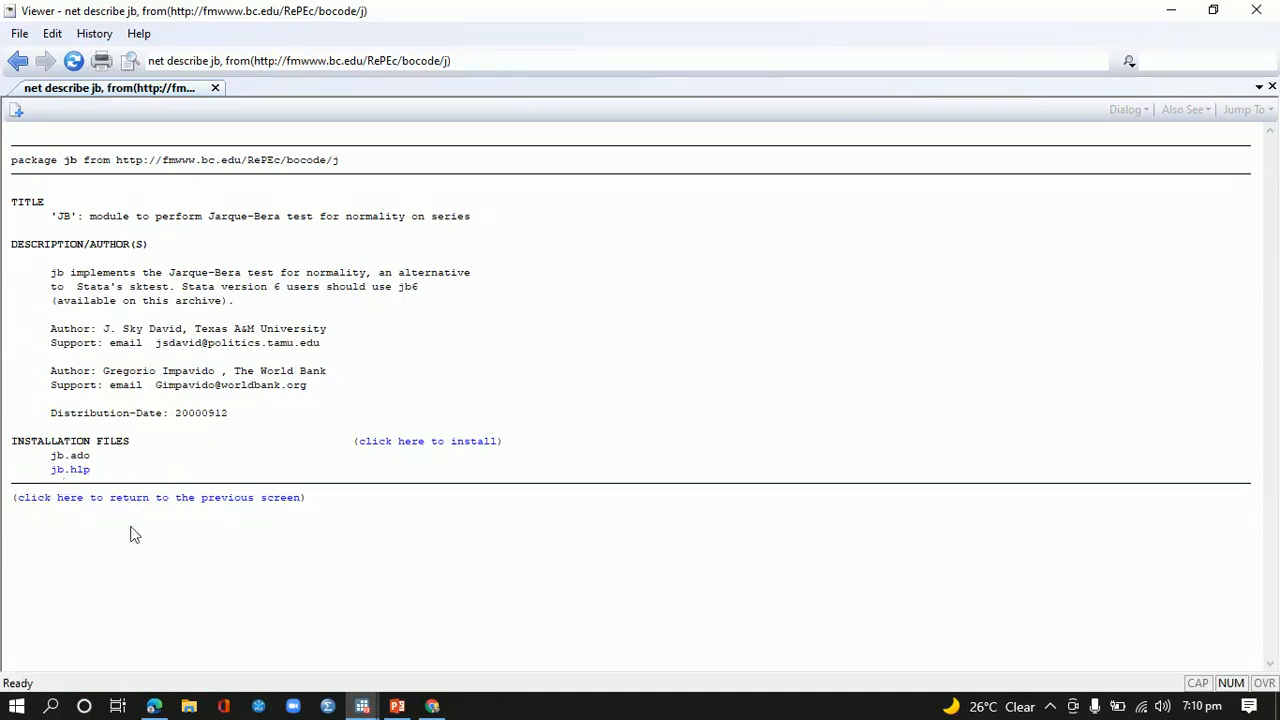
click(426, 442)
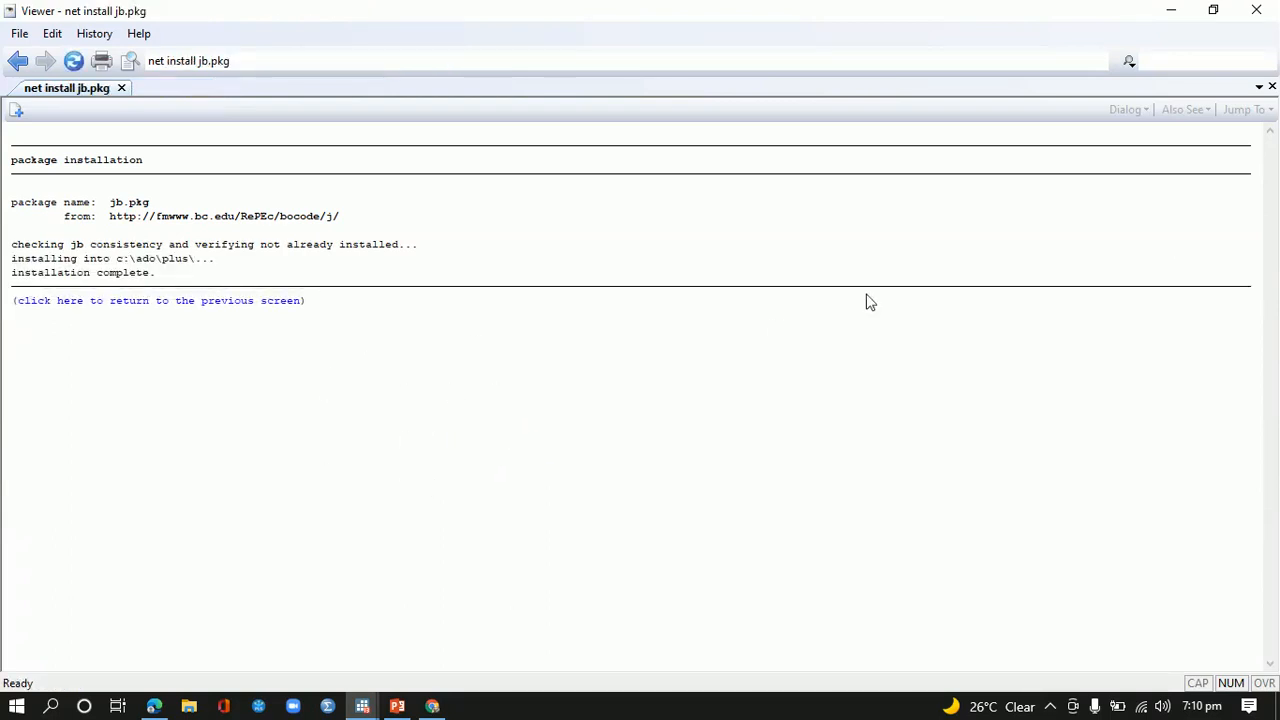
click(1272, 87)
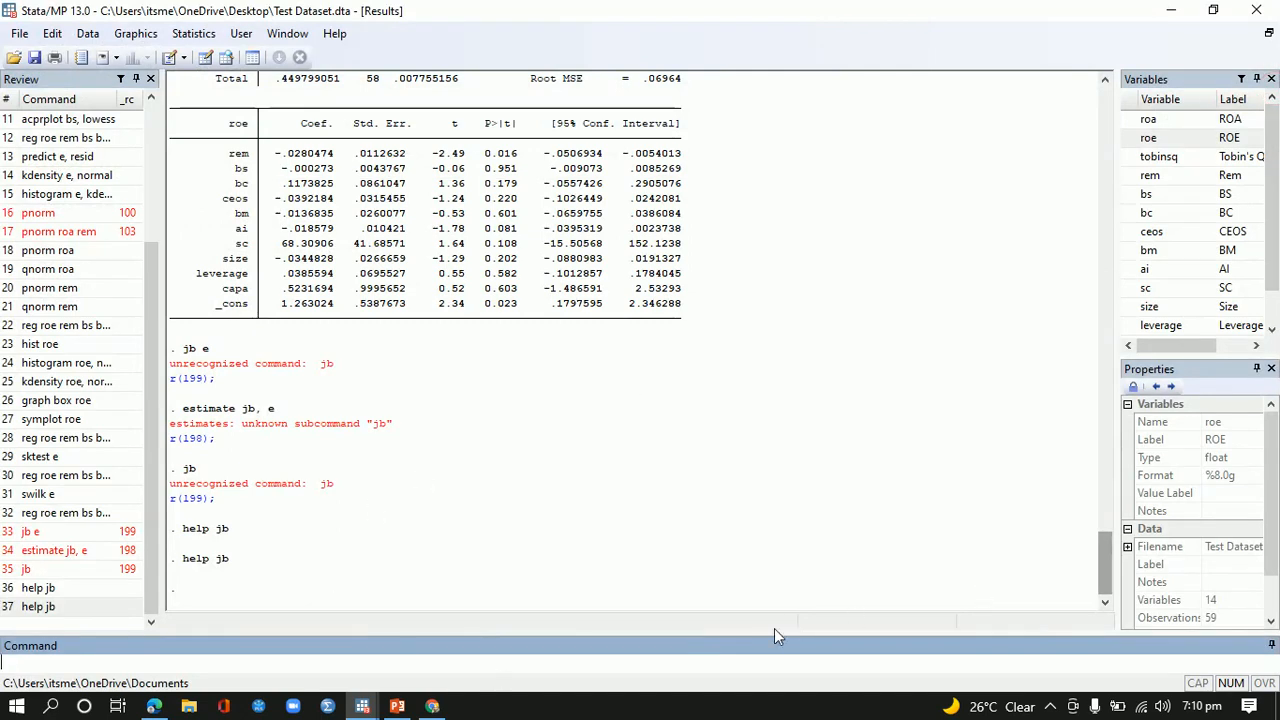
Try the installed jb command without a variable, and run the Jarque-Bera normality test on the residuals with jb e.
click(747, 663)
text(j)
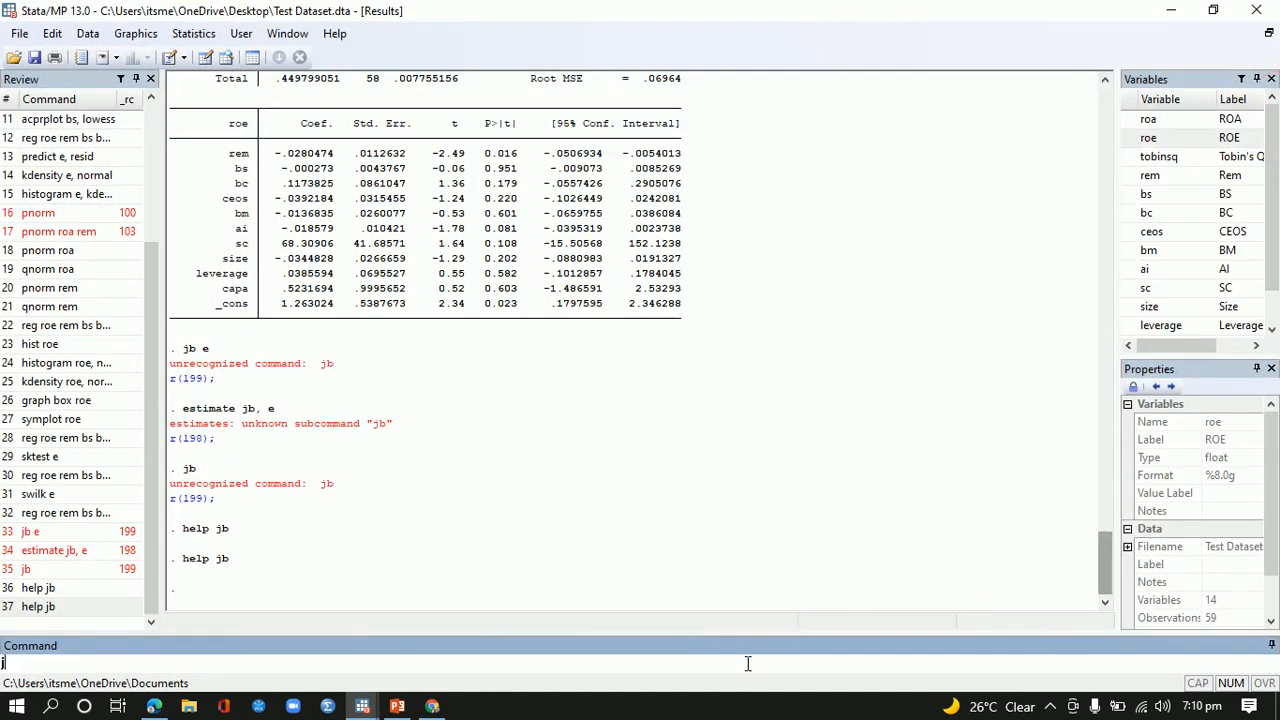
text(b)
key(Return)
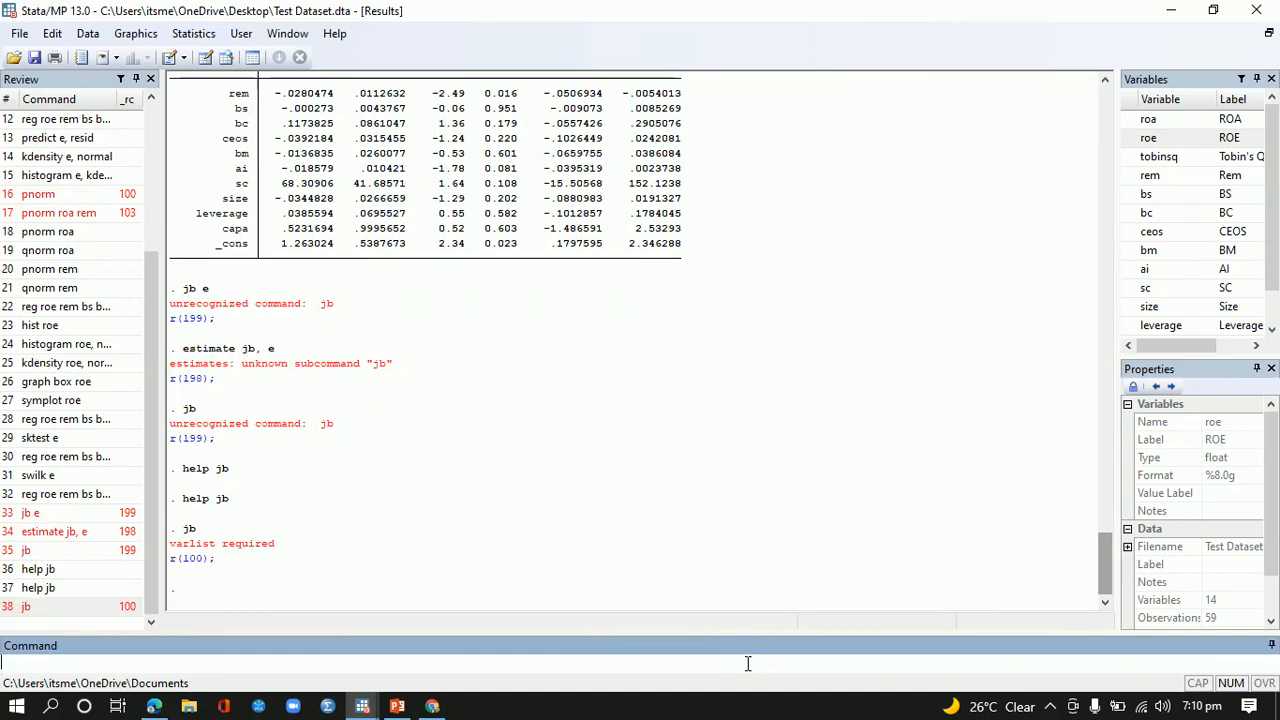
text(jb e)
key(Return)
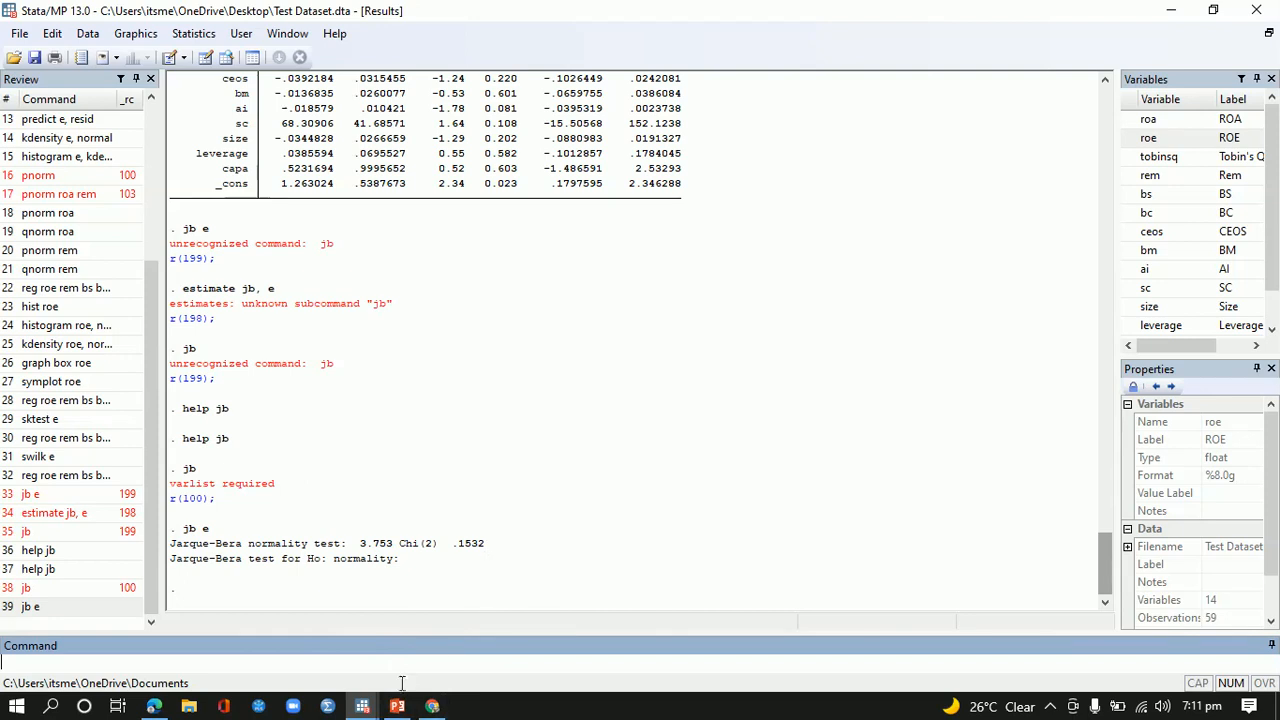
Switch to PowerPoint and review slide 14 on remedies for violated normality, highlighting the advice to transform your data.
click(397, 706)
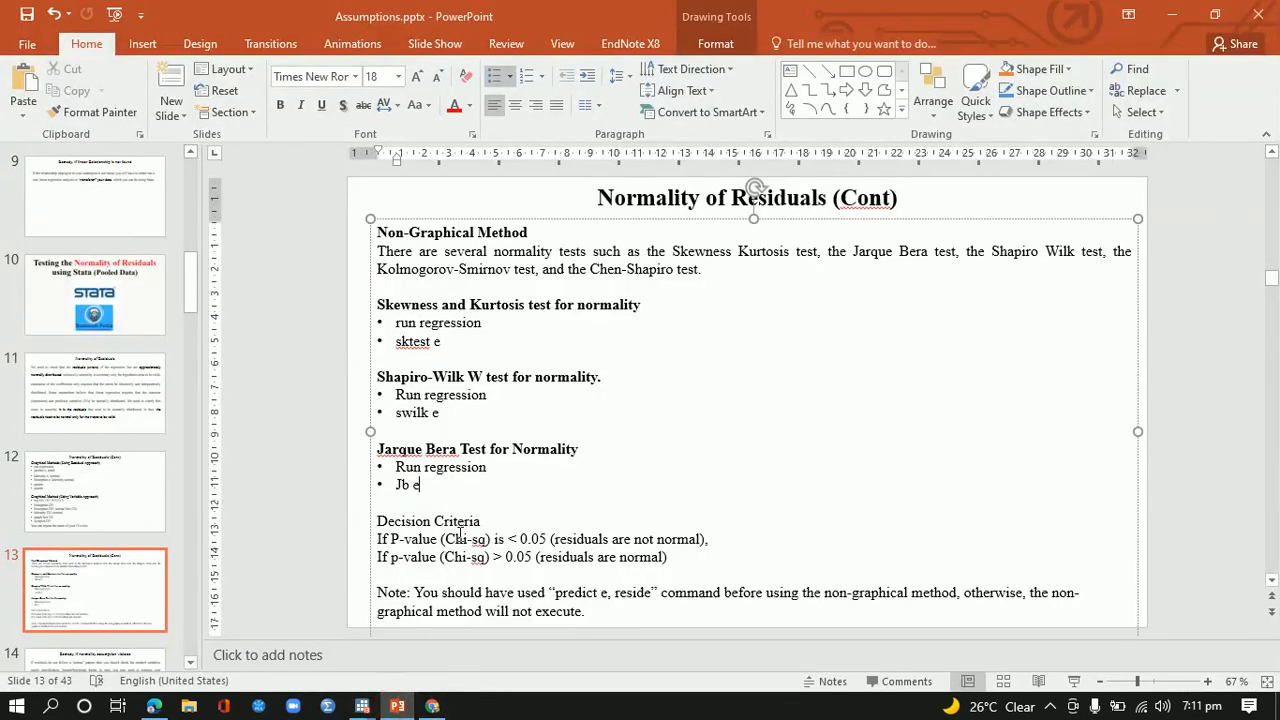
click(191, 301)
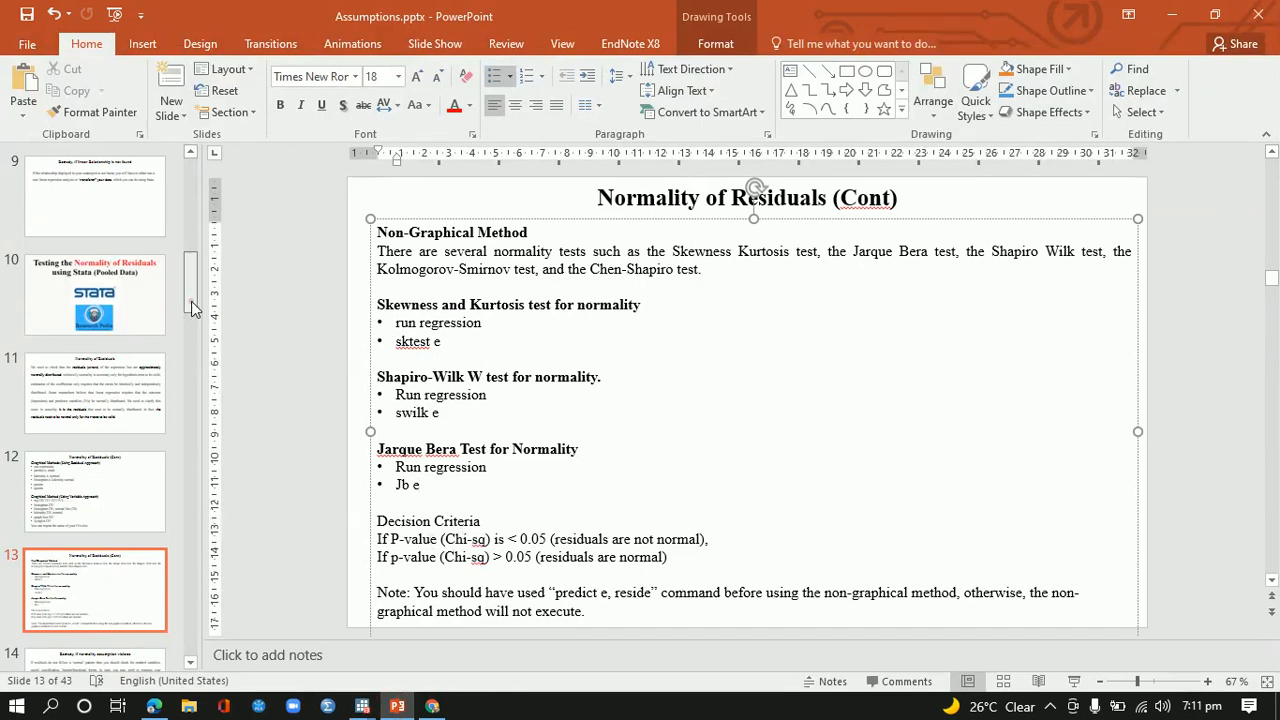
click(127, 660)
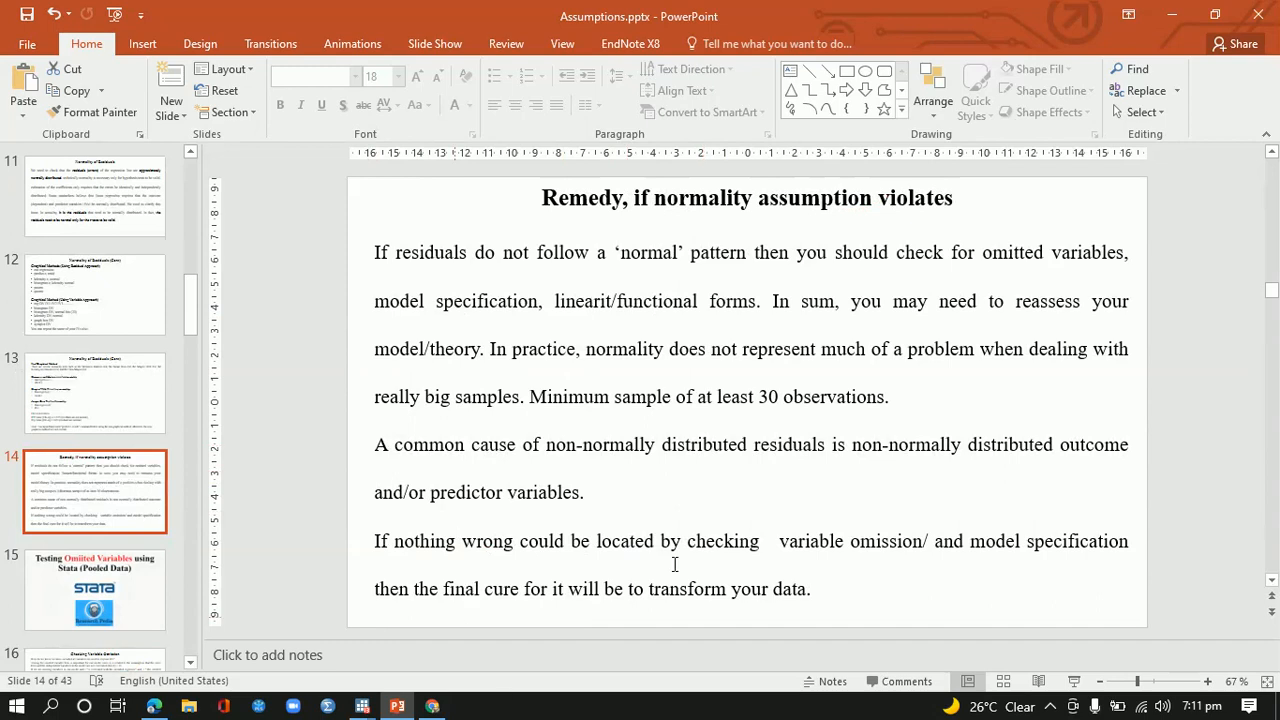
drag(651, 590, 813, 591)
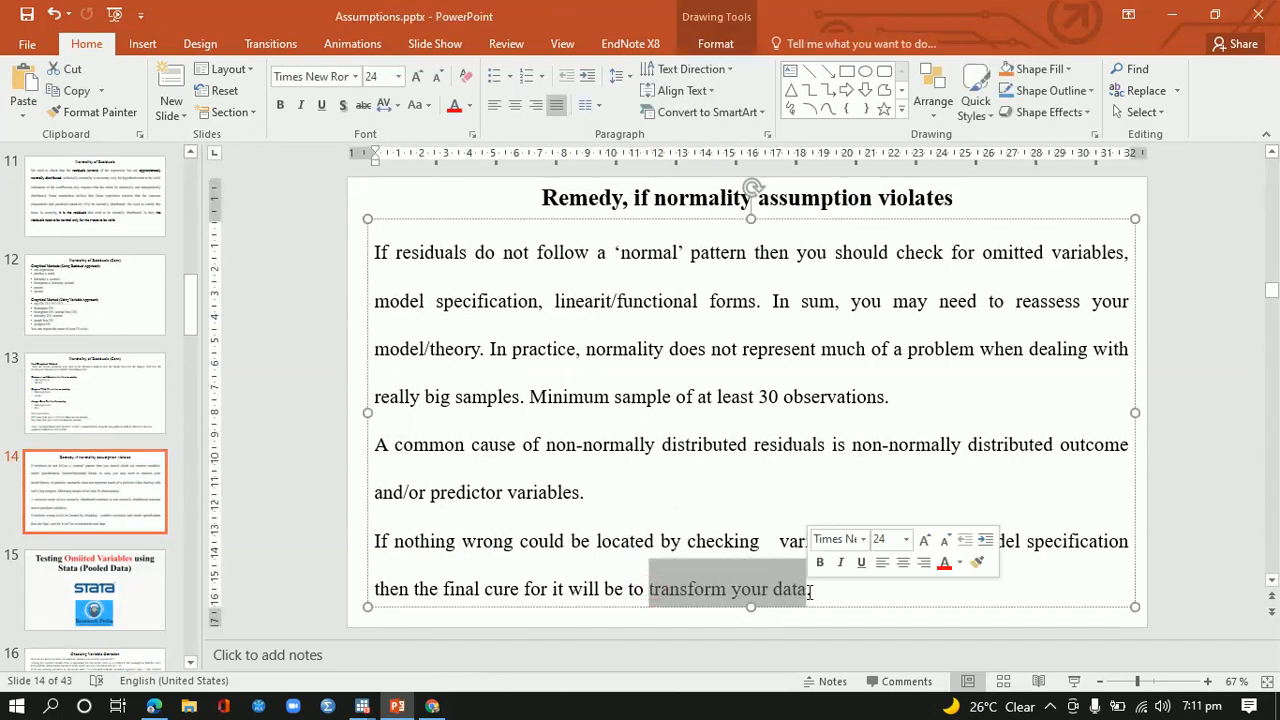
click(128, 569)
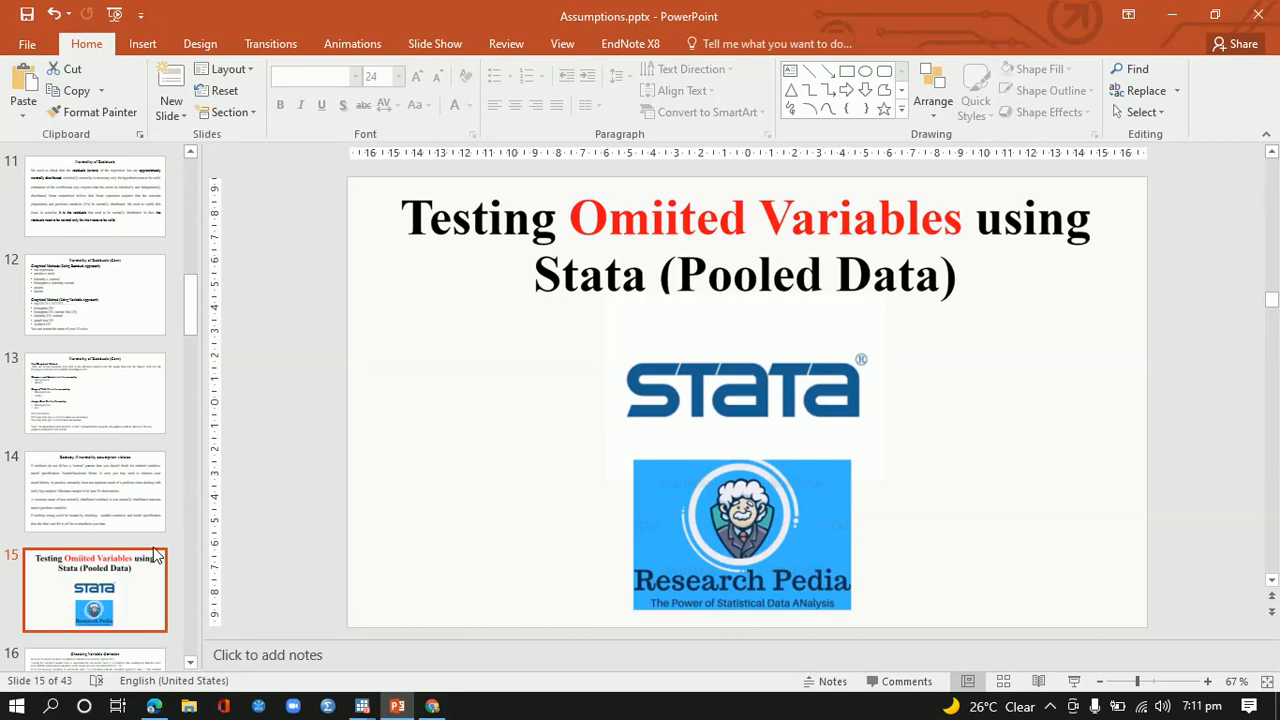
click(119, 505)
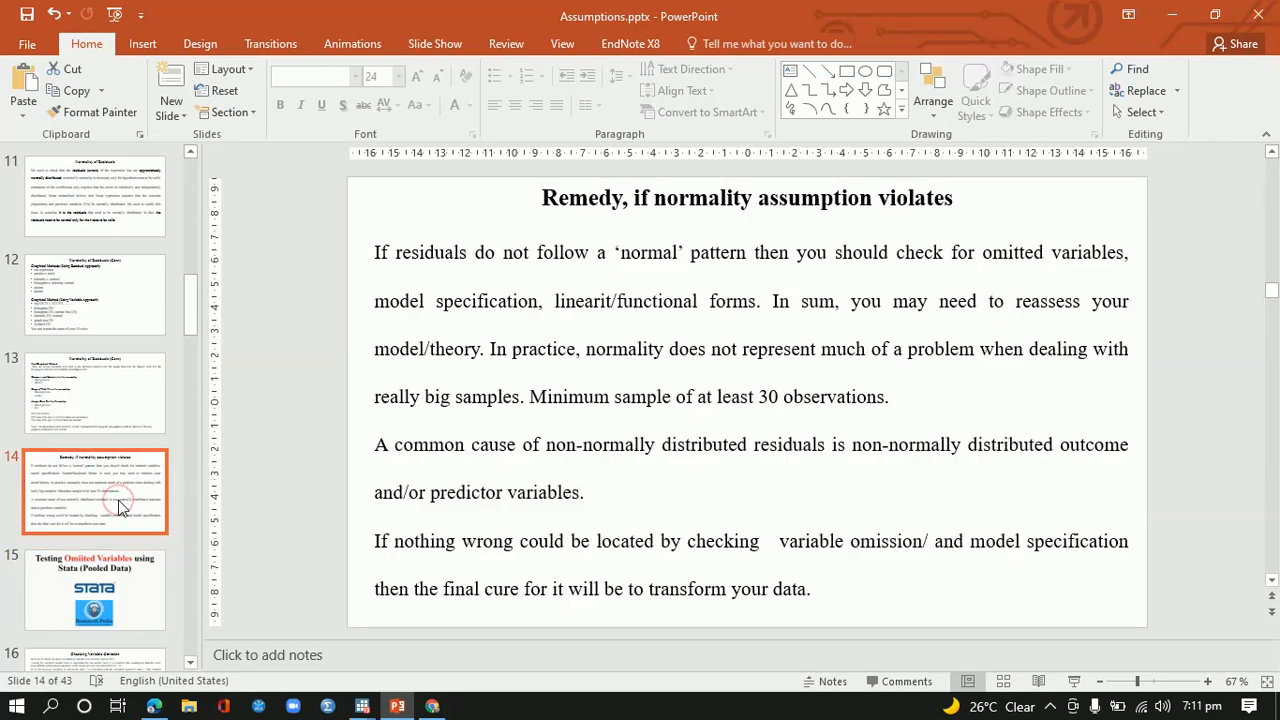